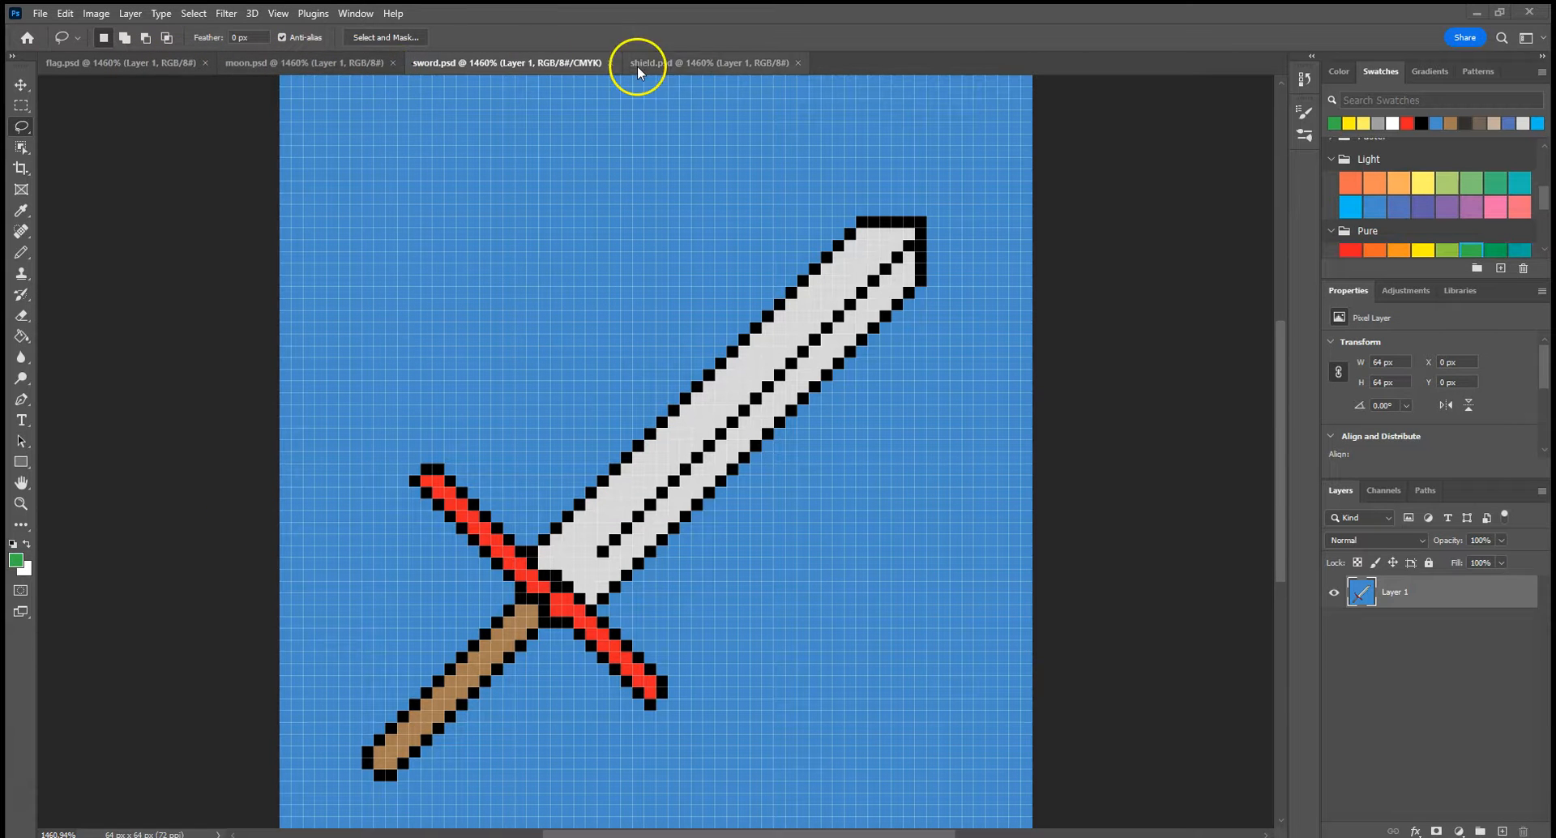
View the flag, moon and shield artwork documents and return to sword.psd
{"action": "left_click", "coordinate": [178, 62]}
{"action": "left_click", "coordinate": [316, 63]}
{"action": "left_click", "coordinate": [494, 57]}
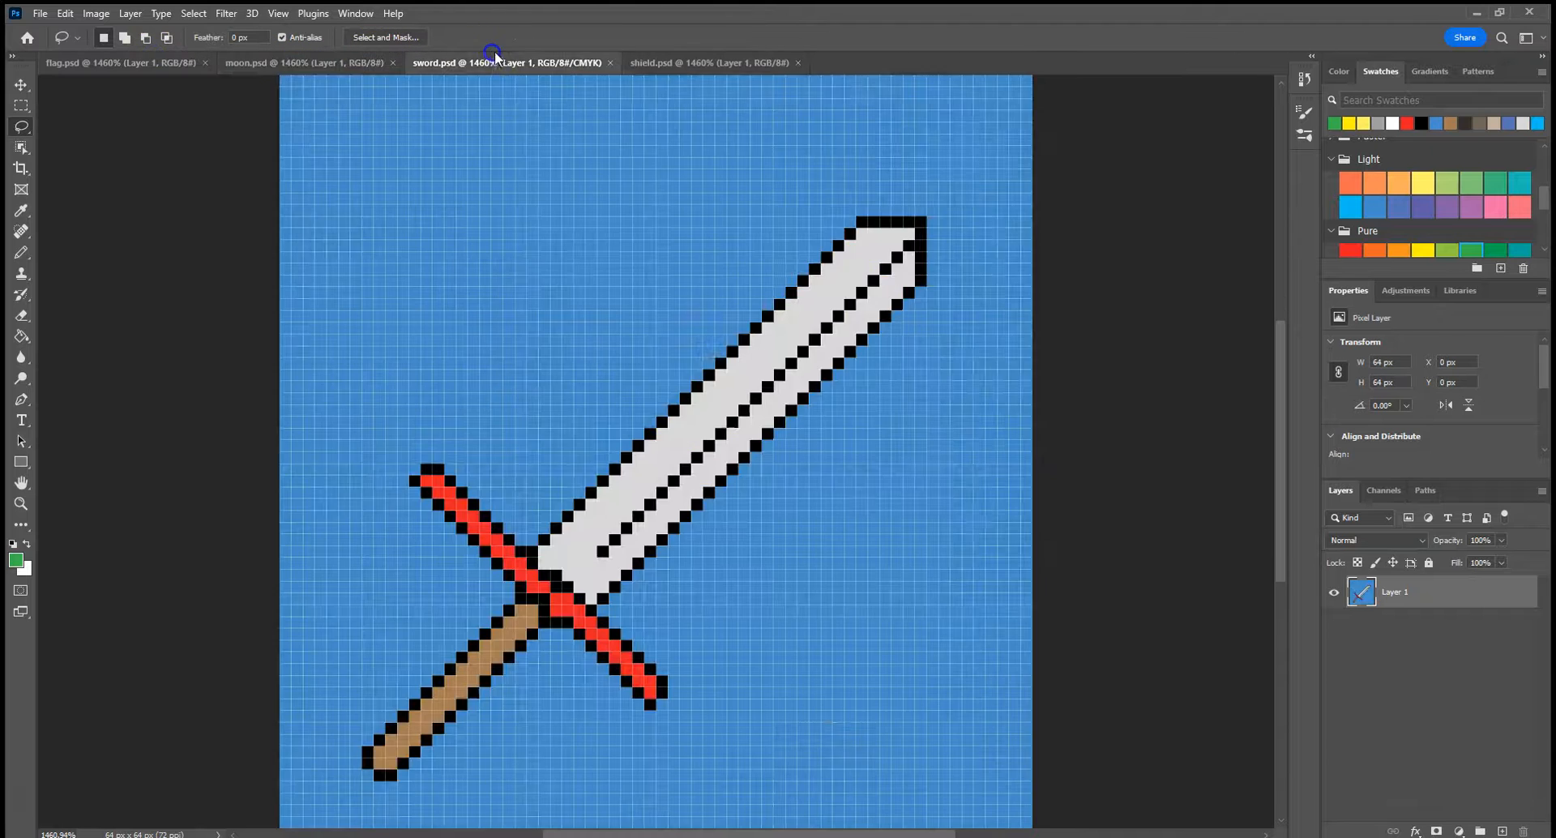
{"action": "left_click", "coordinate": [666, 61]}
{"action": "left_click", "coordinate": [489, 62]}
Save a copy of the sword document as "sword copy" in Photoshop format in Downloads, with Maximize Compatibility on
{"action": "left_click", "coordinate": [20, 85]}
{"action": "left_click", "coordinate": [36, 14]}
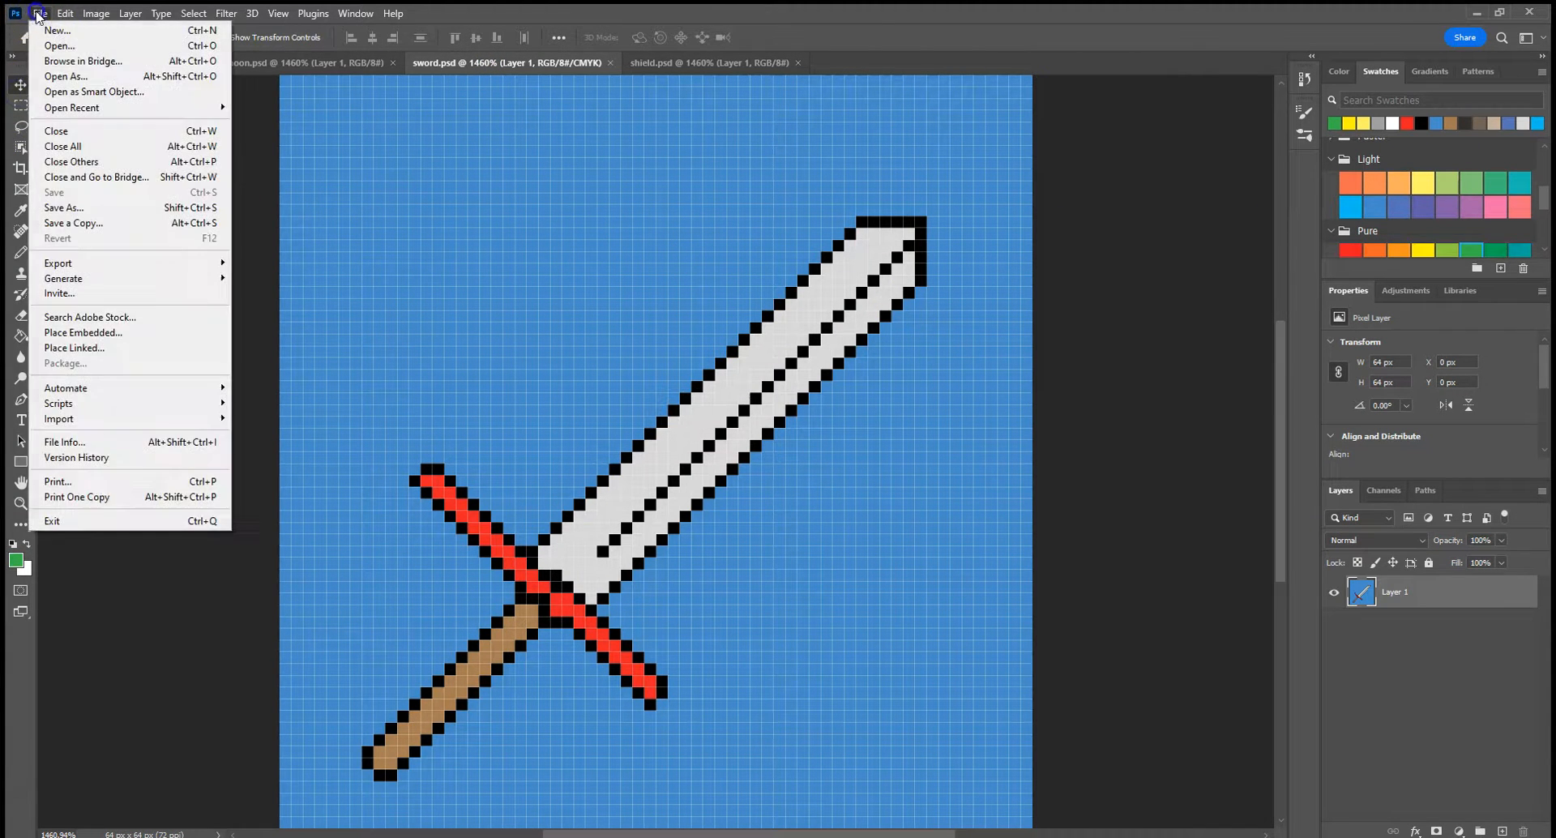
{"action": "left_click", "coordinate": [89, 228]}
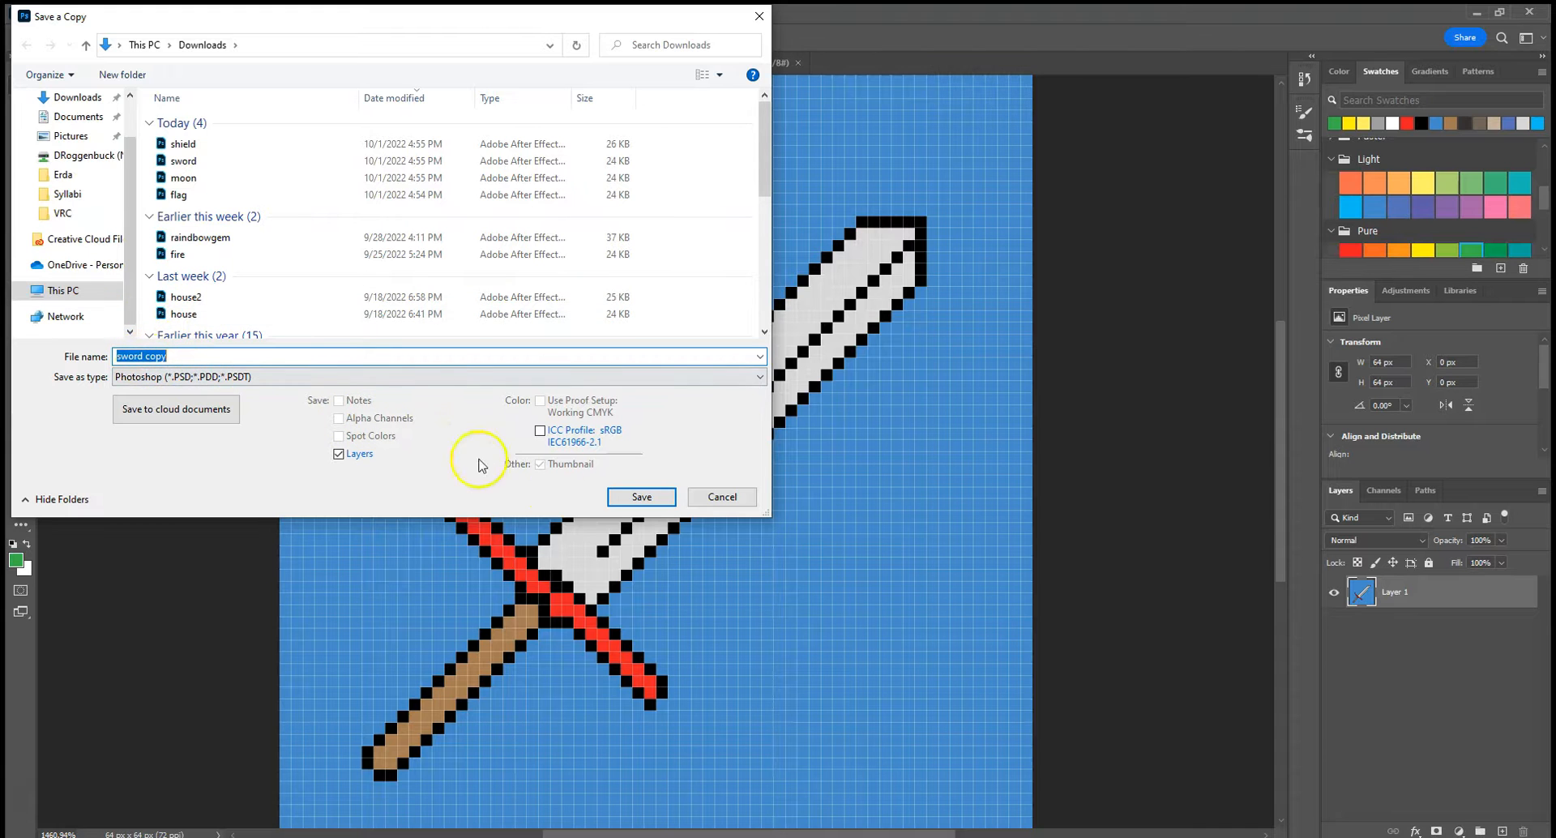
{"action": "left_click", "coordinate": [659, 504]}
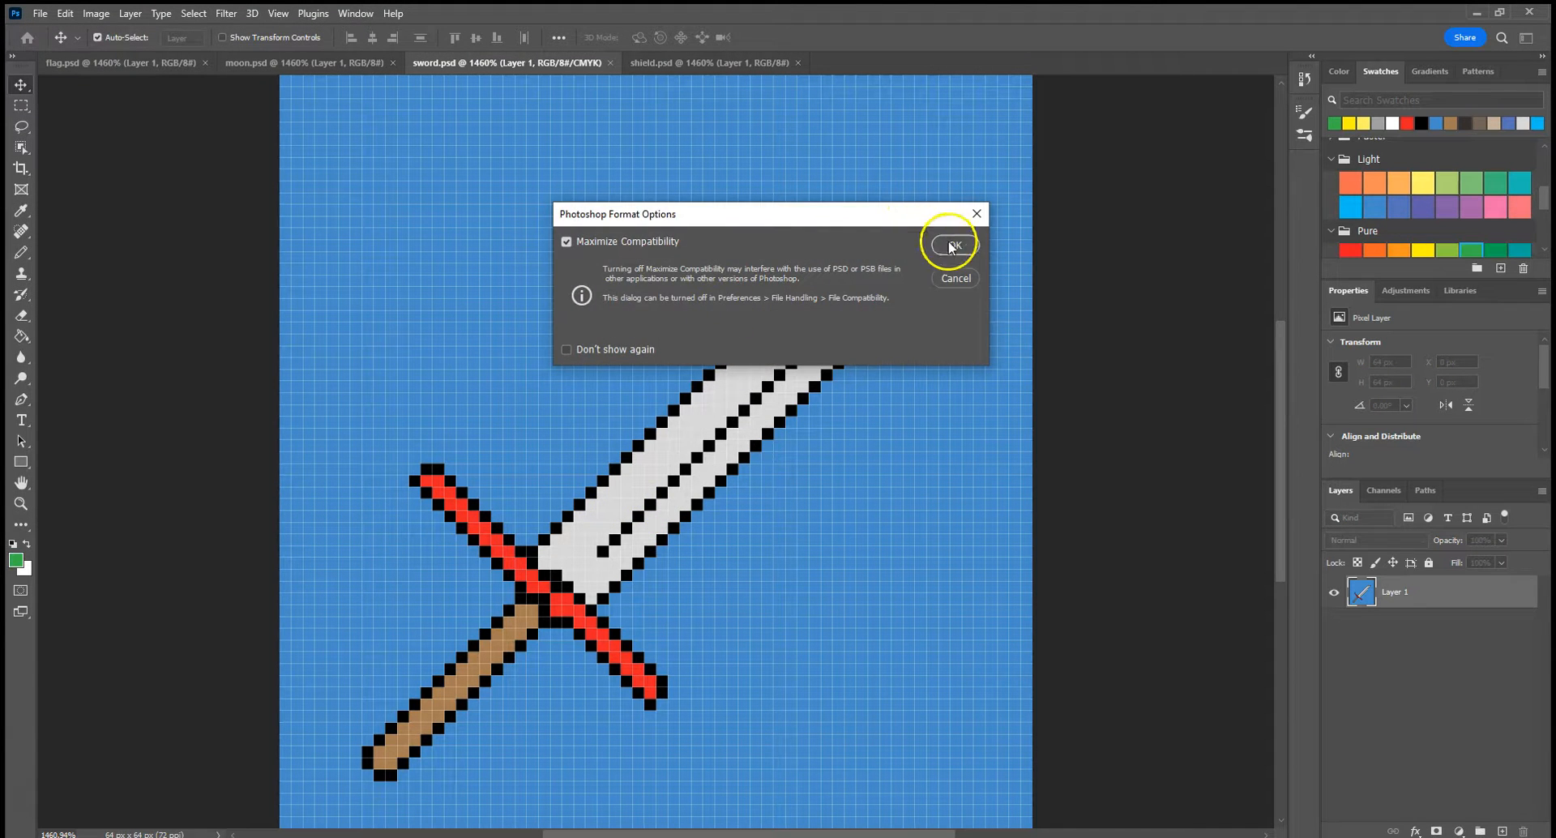
{"action": "left_click", "coordinate": [948, 245]}
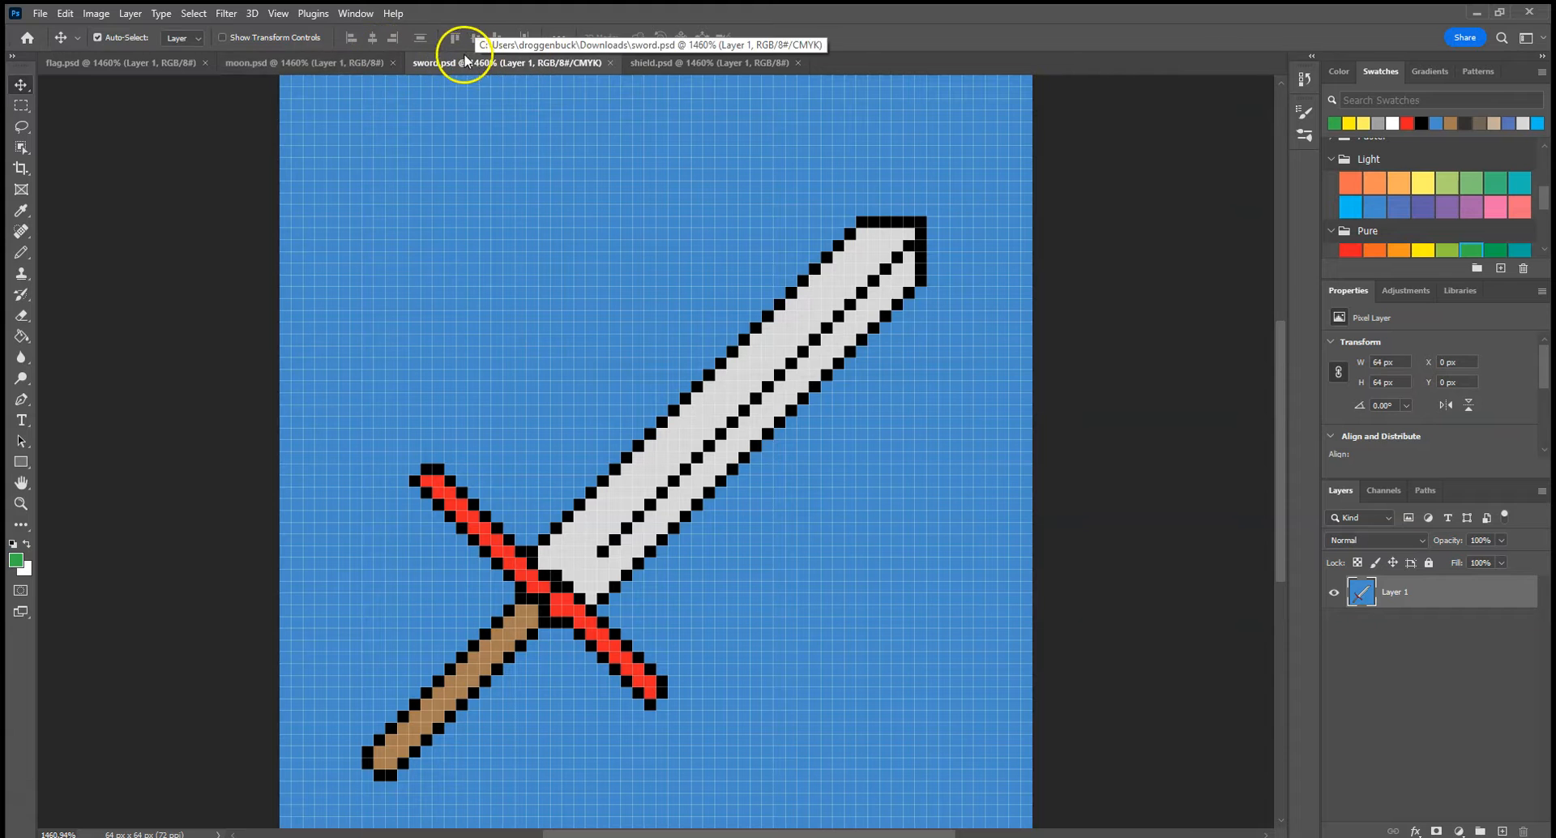
Open the sword copy file from Downloads and compare it with the original sword.psd
{"action": "left_click", "coordinate": [39, 14]}
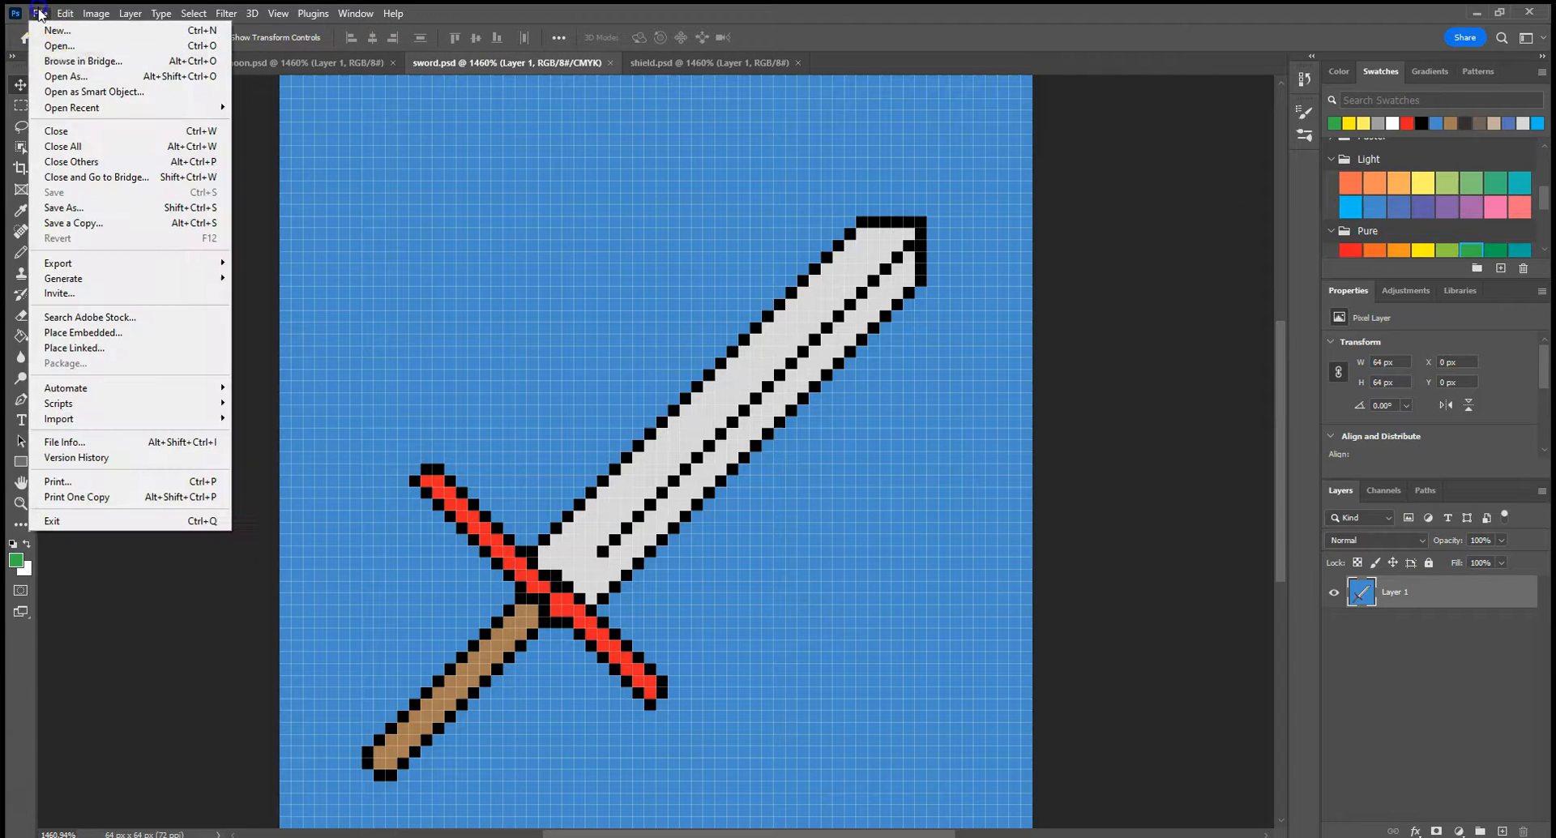
{"action": "left_click", "coordinate": [157, 81]}
{"action": "left_click", "coordinate": [197, 149]}
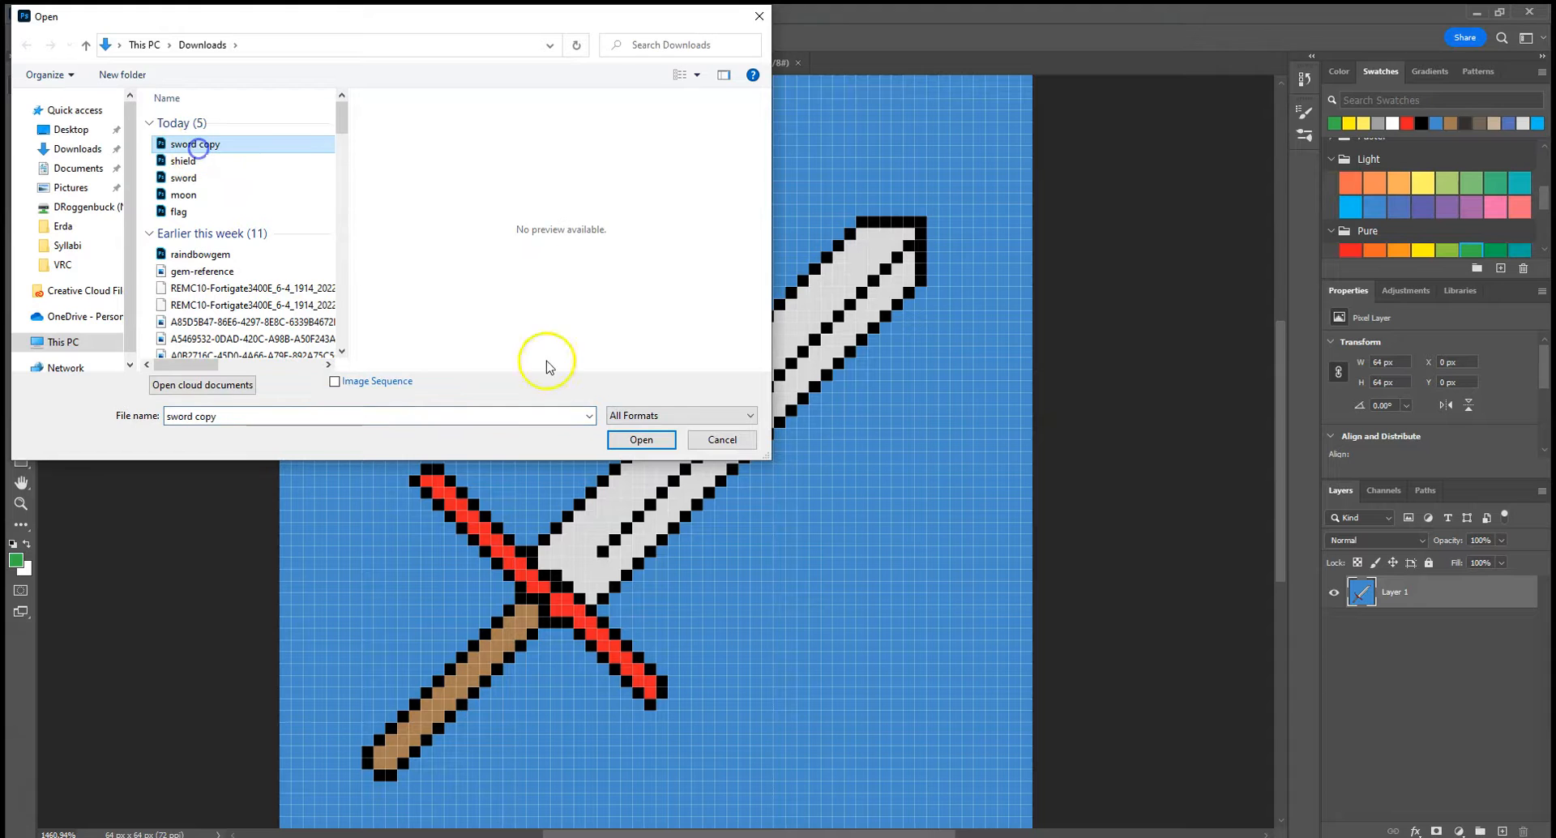
{"action": "left_click", "coordinate": [640, 439]}
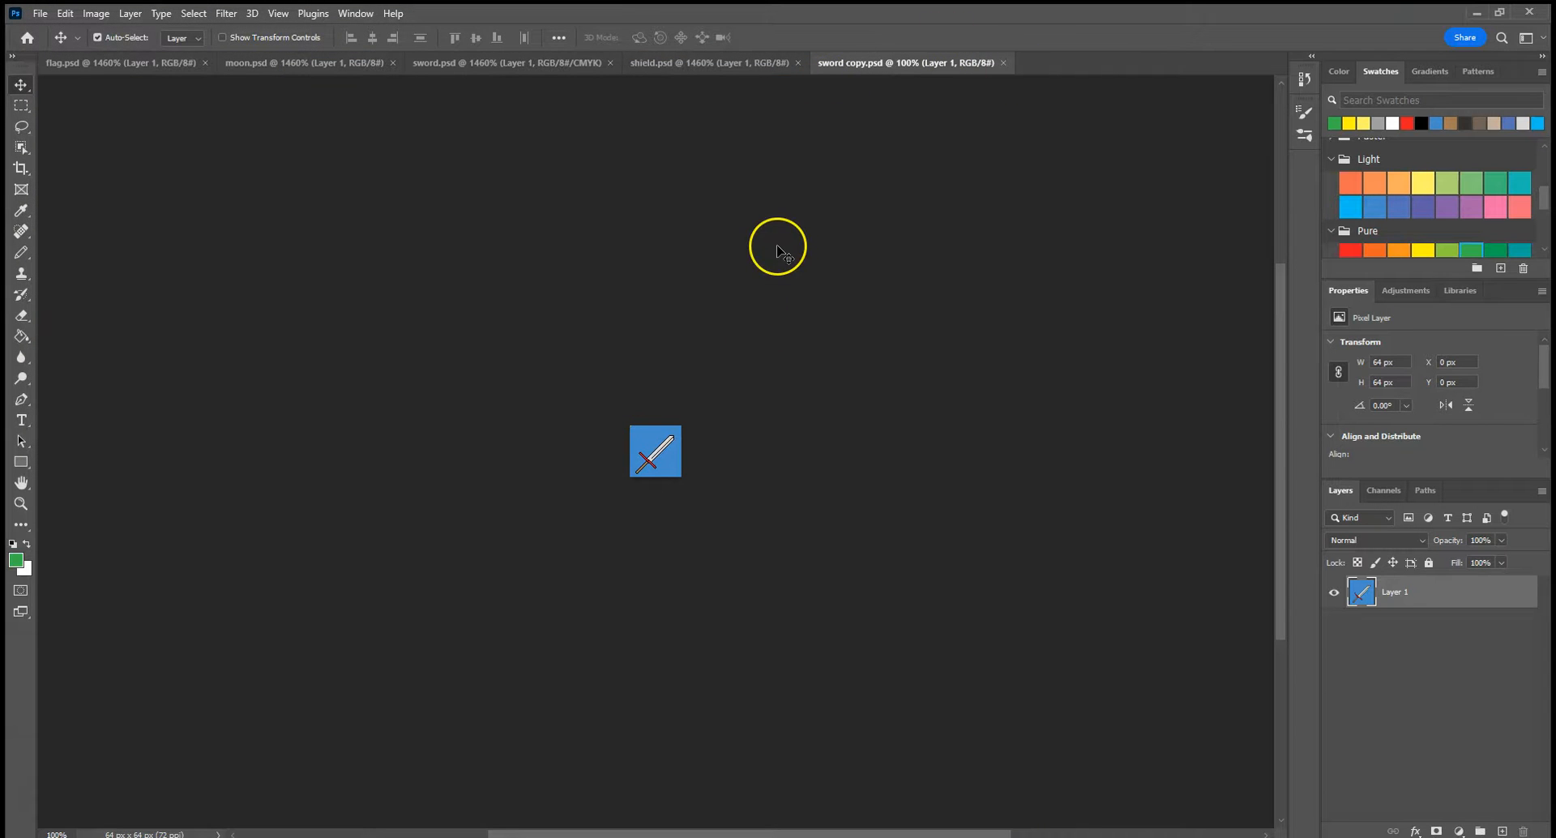
{"action": "key", "text": "ctrl+0"}
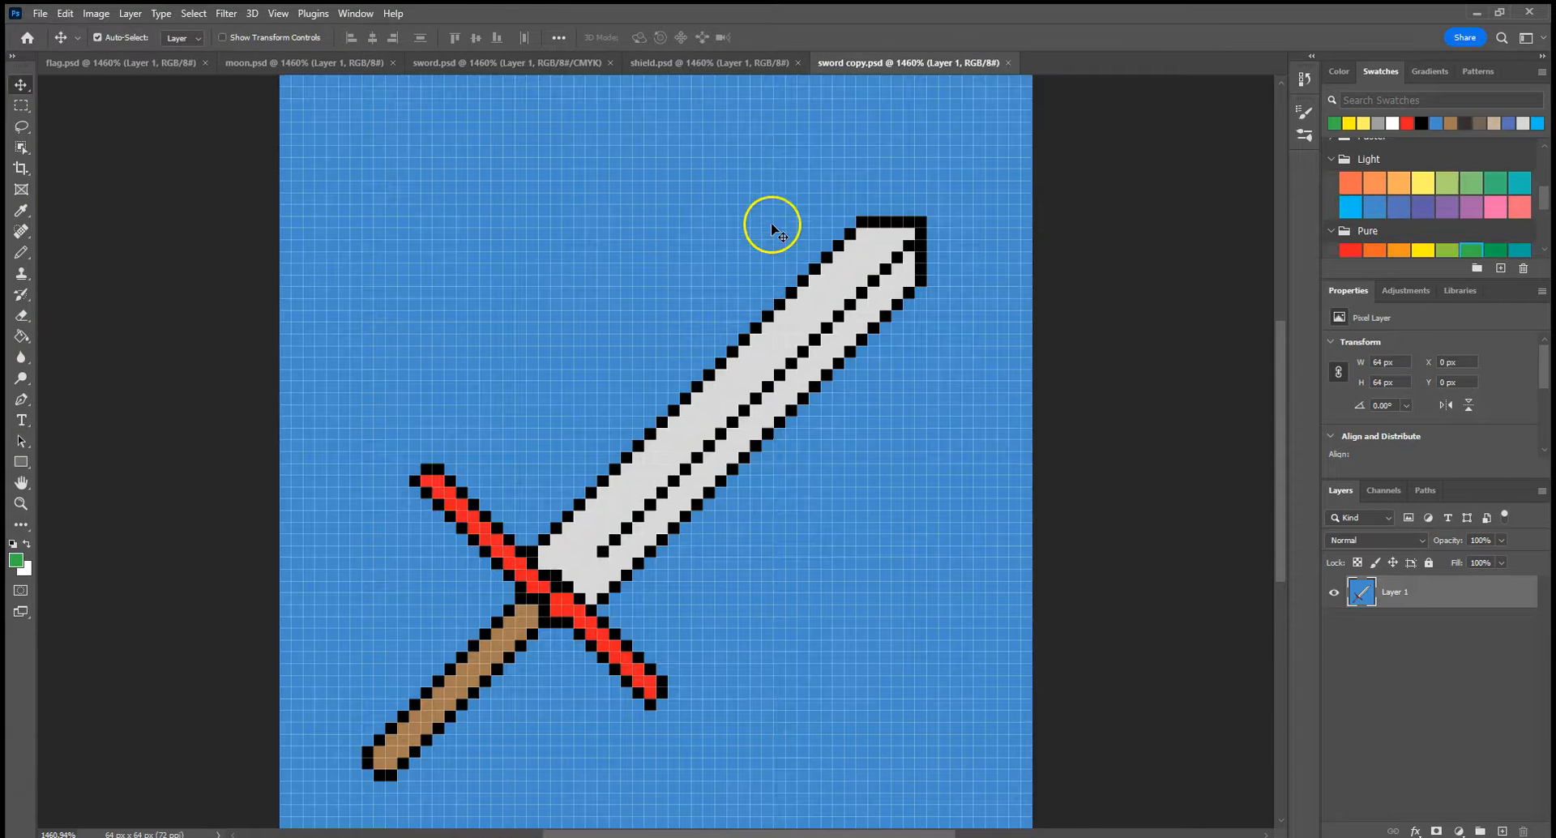
{"action": "left_click", "coordinate": [466, 62]}
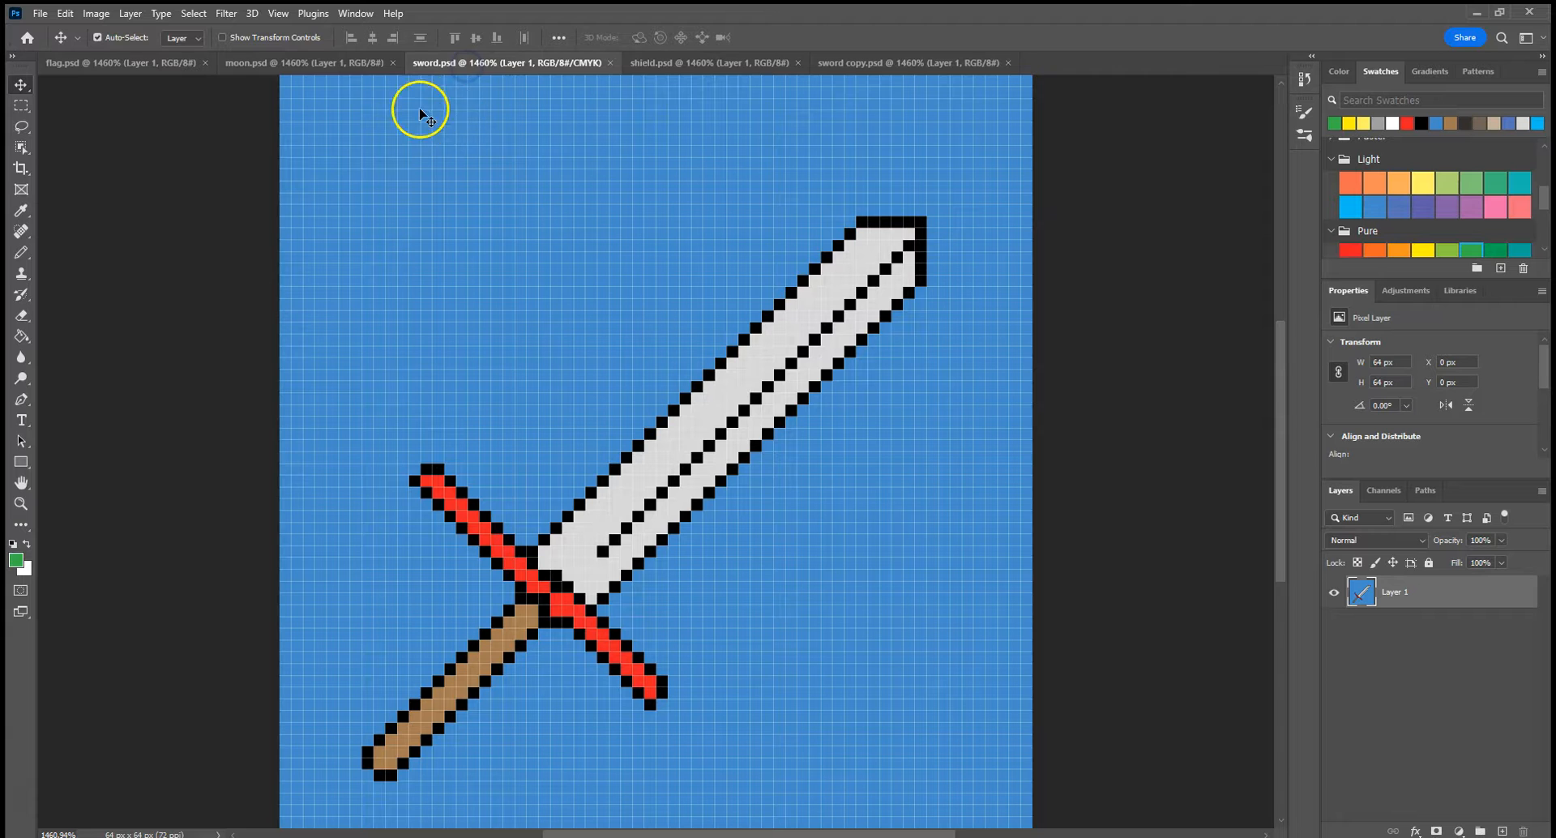
{"action": "left_click", "coordinate": [892, 61]}
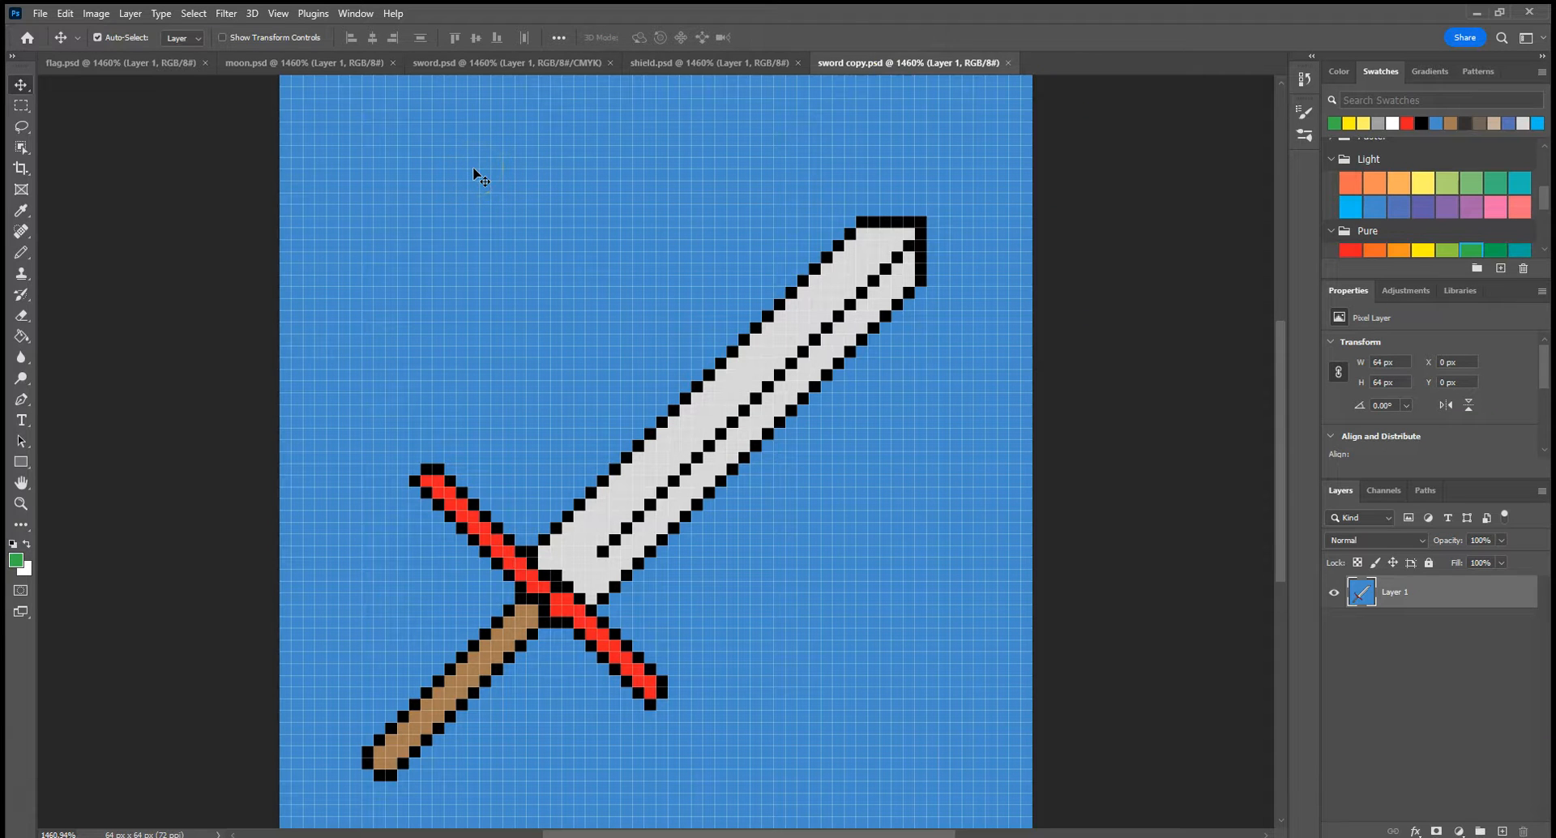
Try a rectangular marquee selection about 30 by 10 px on the blue background and an elliptical one near the upper blade
{"action": "left_click", "coordinate": [20, 107]}
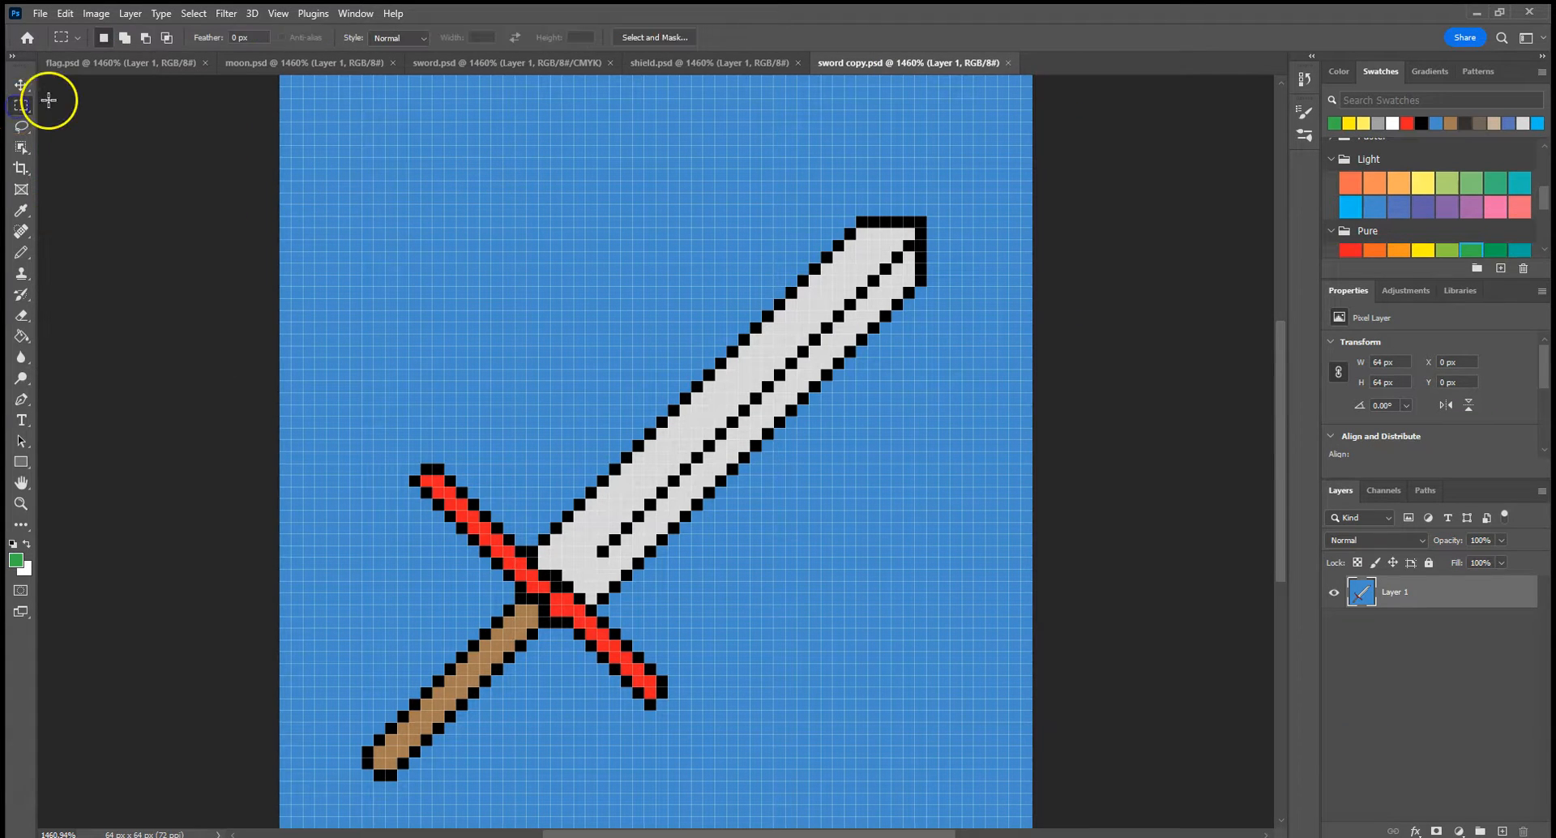
{"action": "left_click_drag", "start_coordinate": [410, 182], "coordinate": [760, 297]}
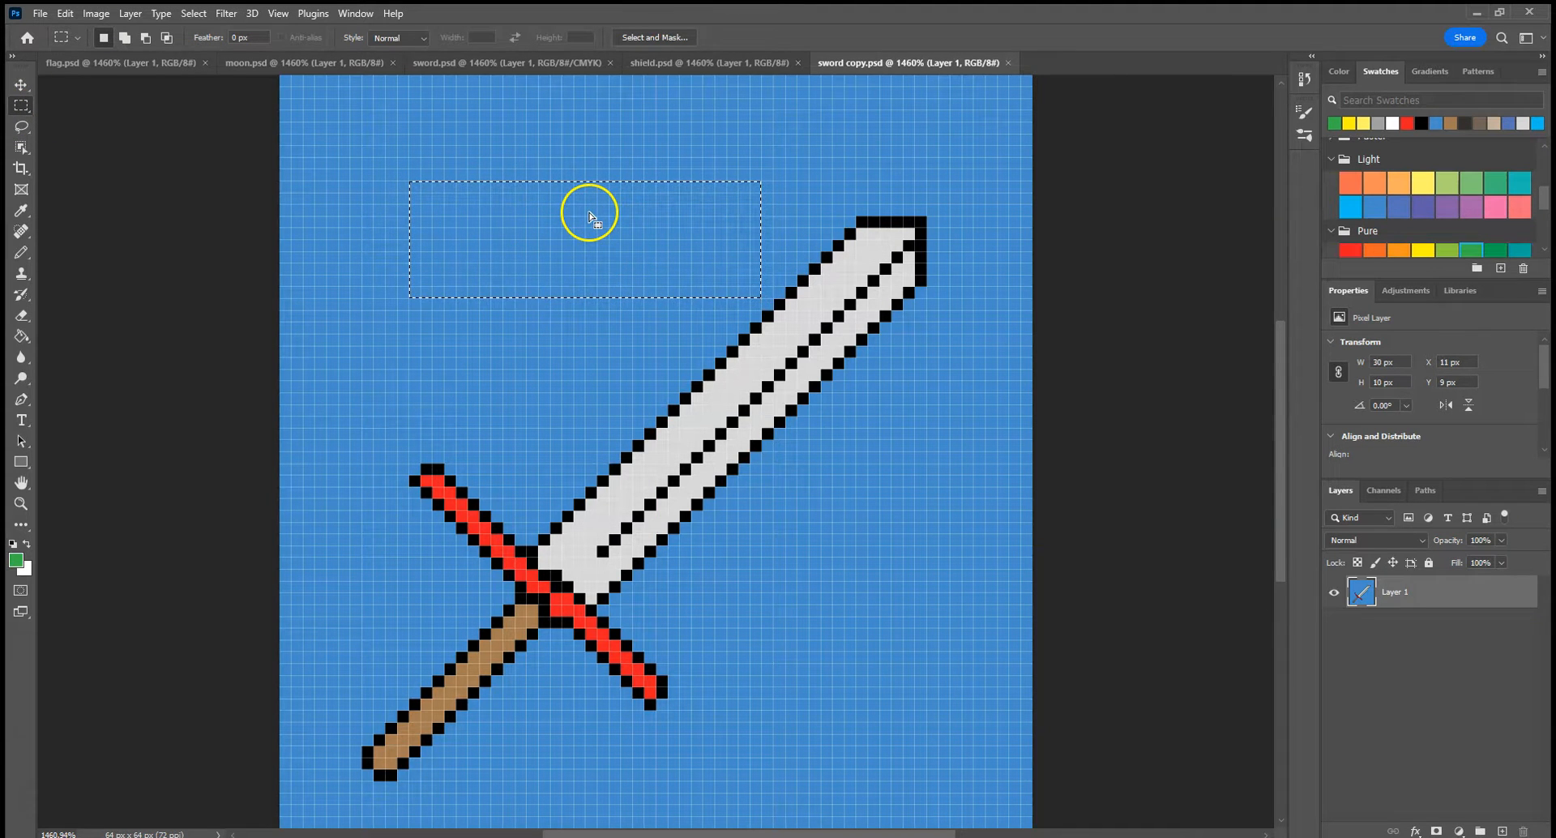
{"action": "left_click_drag", "start_coordinate": [22, 105], "coordinate": [65, 123]}
{"action": "left_click", "coordinate": [497, 357]}
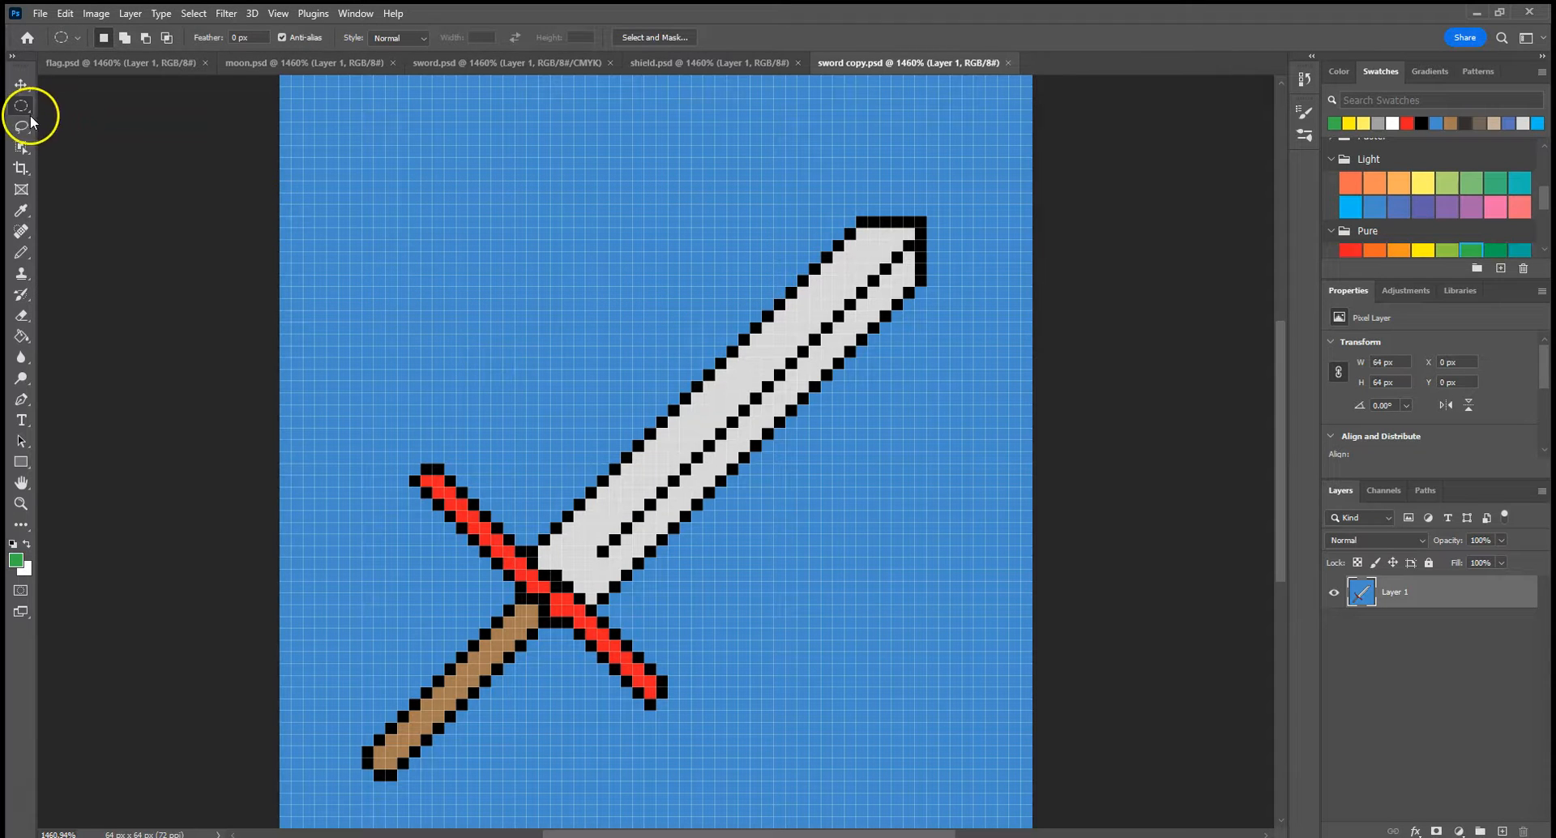
{"action": "mouse_move", "coordinate": [633, 252]}
{"action": "left_mouse_down"}
{"action": "mouse_move", "coordinate": [754, 332]}
{"action": "mouse_move", "coordinate": [763, 404]}
{"action": "mouse_move", "coordinate": [756, 306]}
{"action": "mouse_move", "coordinate": [783, 333]}
{"action": "left_mouse_up"}
Try a single-row marquee selection across the sword's tip at Y 16 px, and restore the Rectangular Marquee tool
{"action": "left_click_drag", "start_coordinate": [24, 109], "coordinate": [74, 136]}
{"action": "left_click_drag", "start_coordinate": [307, 143], "coordinate": [440, 141]}
{"action": "left_click", "coordinate": [377, 189]}
{"action": "left_click", "coordinate": [474, 265]}
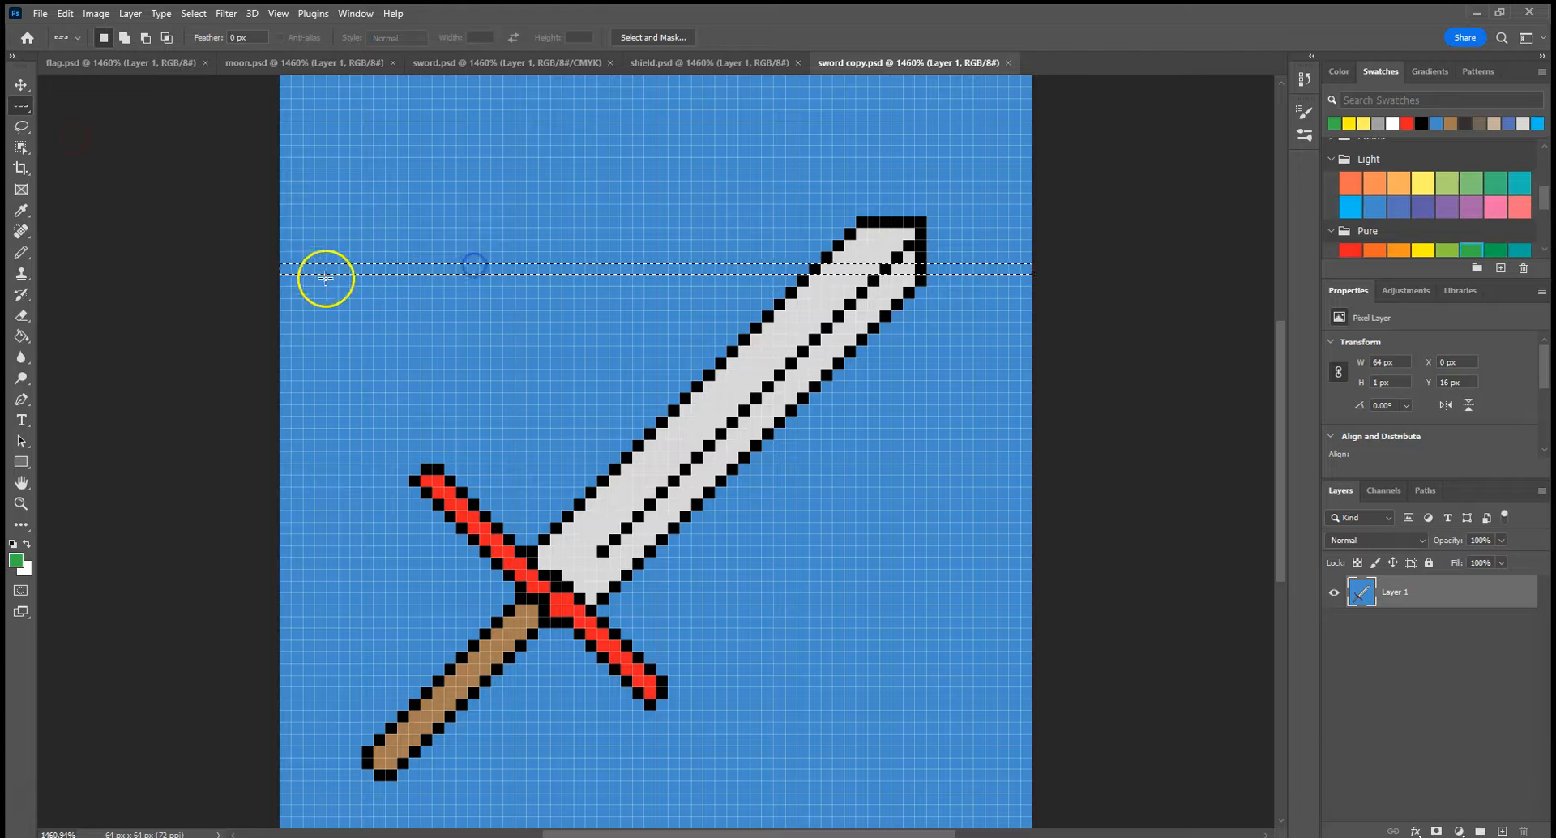
{"action": "left_click_drag", "start_coordinate": [328, 144], "coordinate": [528, 272]}
{"action": "left_click", "coordinate": [521, 154]}
{"action": "left_click", "coordinate": [582, 268]}
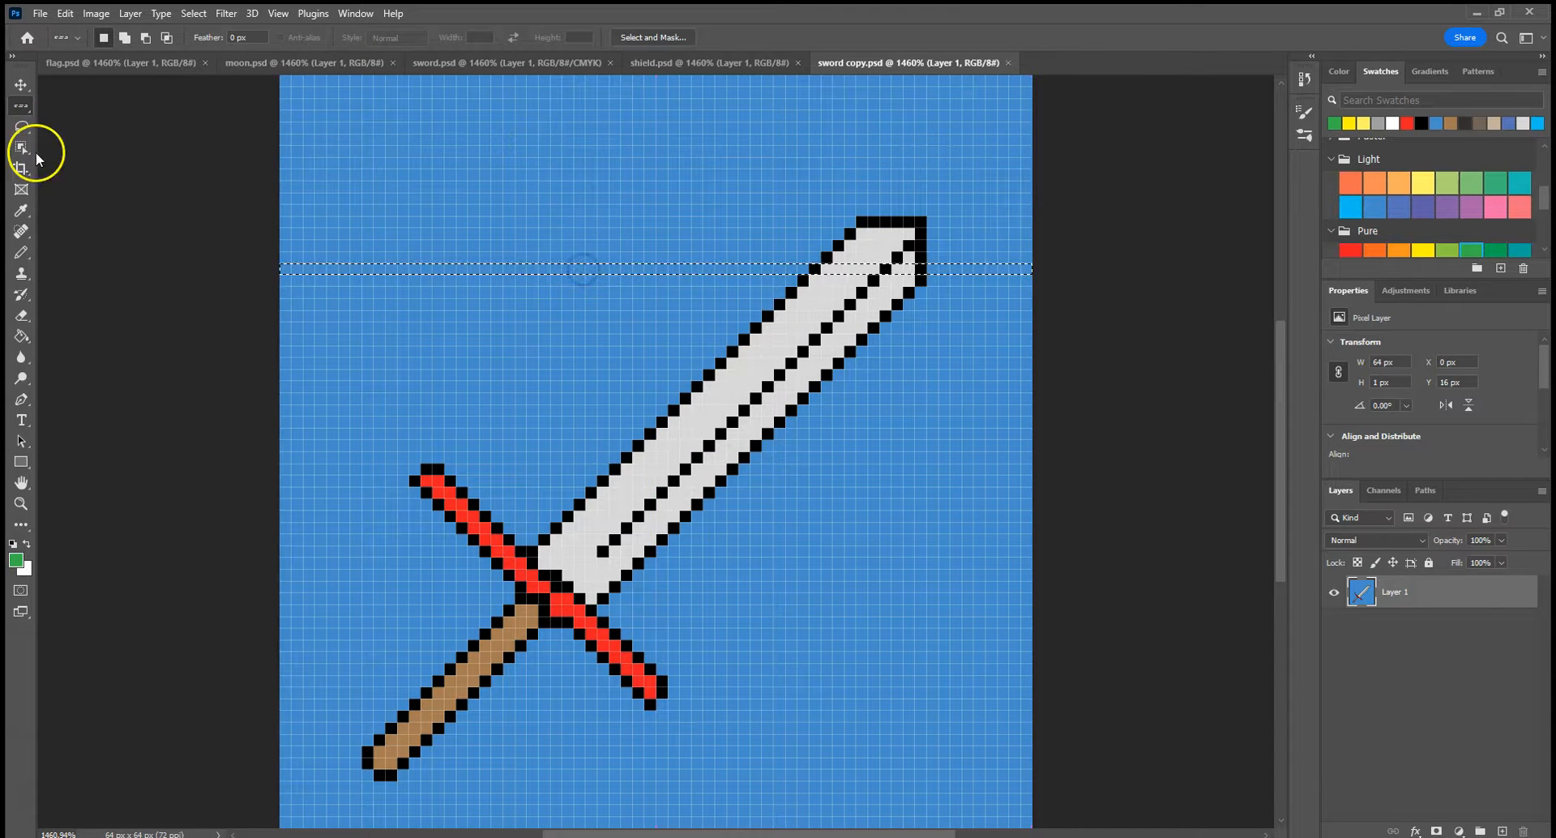
{"action": "right_click", "coordinate": [21, 105]}
{"action": "left_click", "coordinate": [58, 104]}
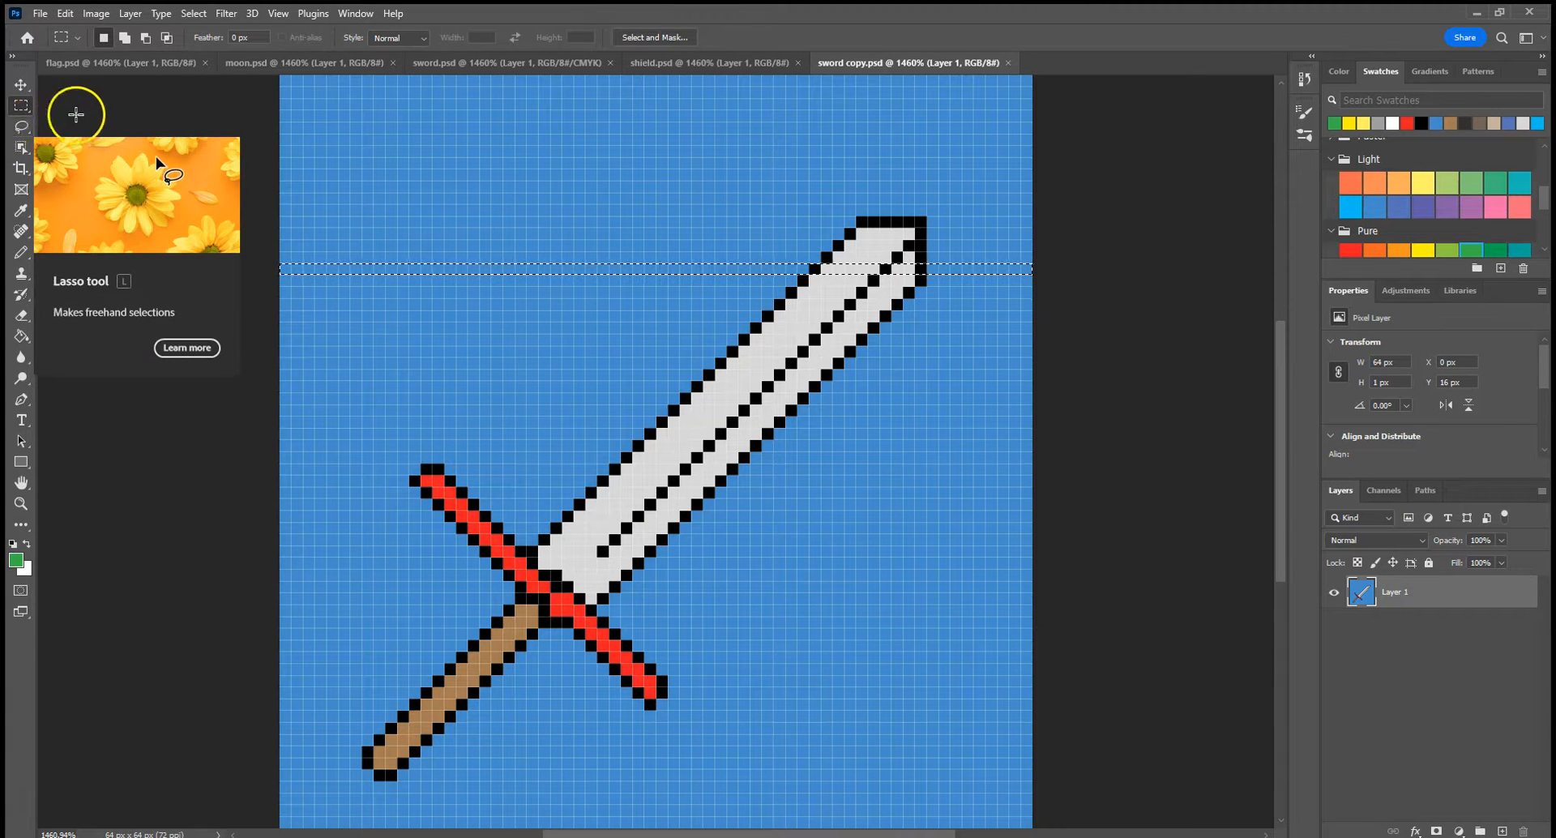
Try a freehand Lasso selection about 19 by 10 px on the background above the blade, and deselect it
{"action": "left_click", "coordinate": [21, 126]}
{"action": "left_click", "coordinate": [116, 154]}
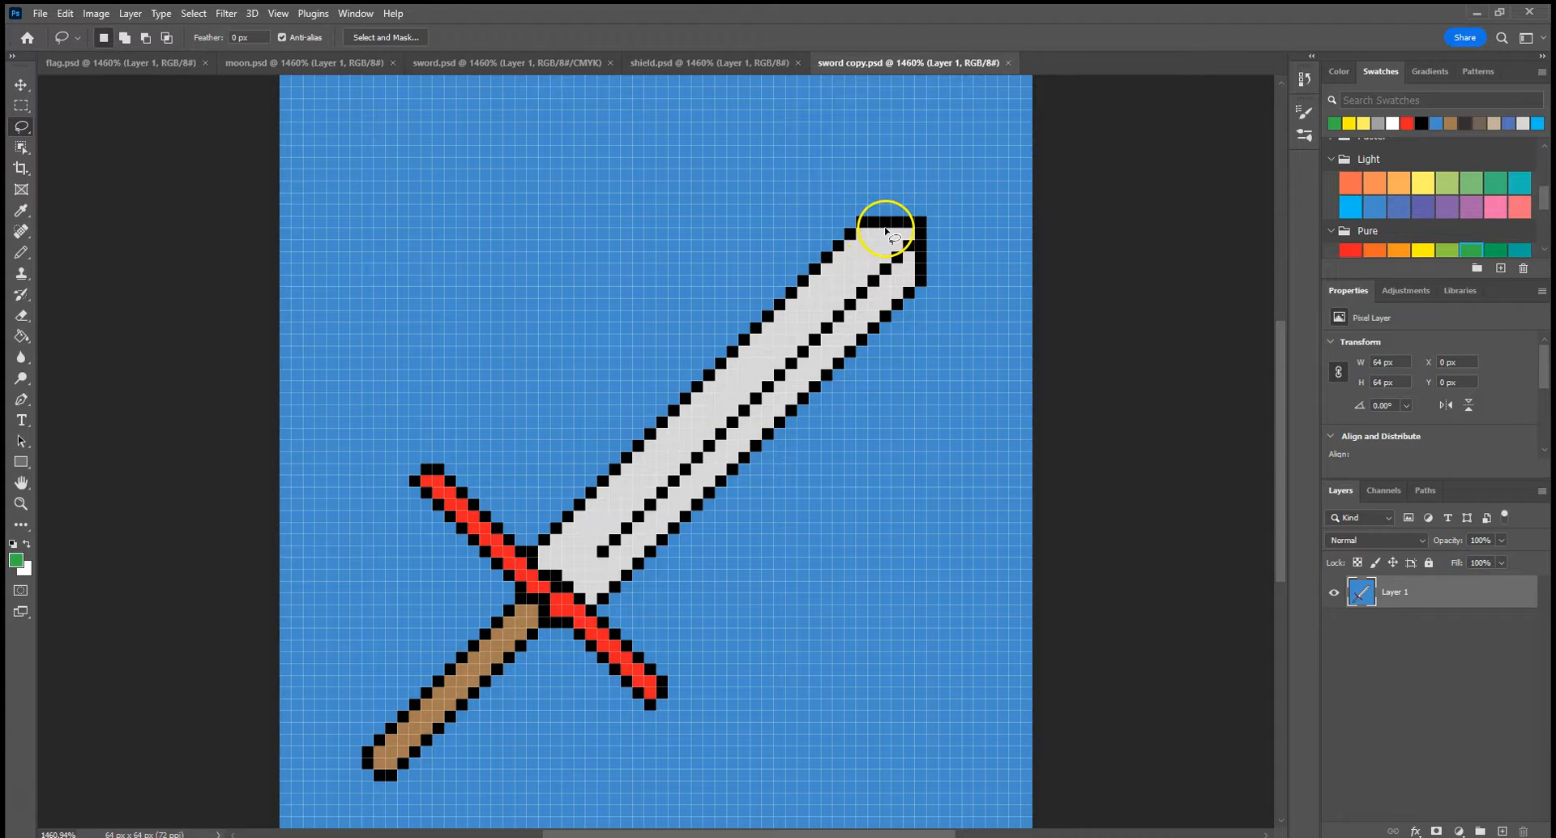
{"action": "left_click_drag", "start_coordinate": [791, 251], "coordinate": [713, 187]}
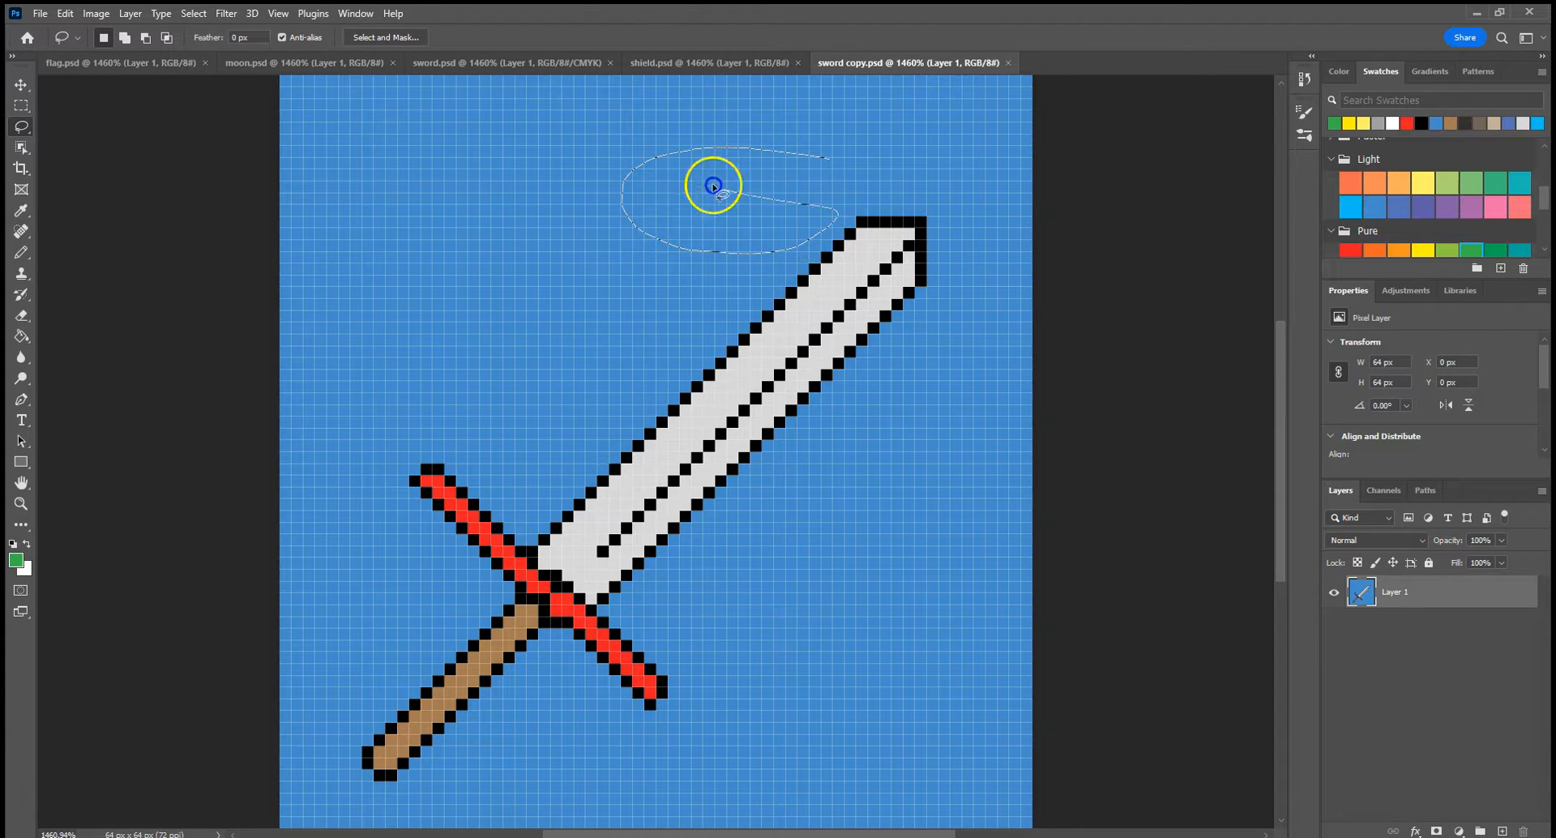
{"action": "left_click_drag", "start_coordinate": [825, 158], "coordinate": [826, 159]}
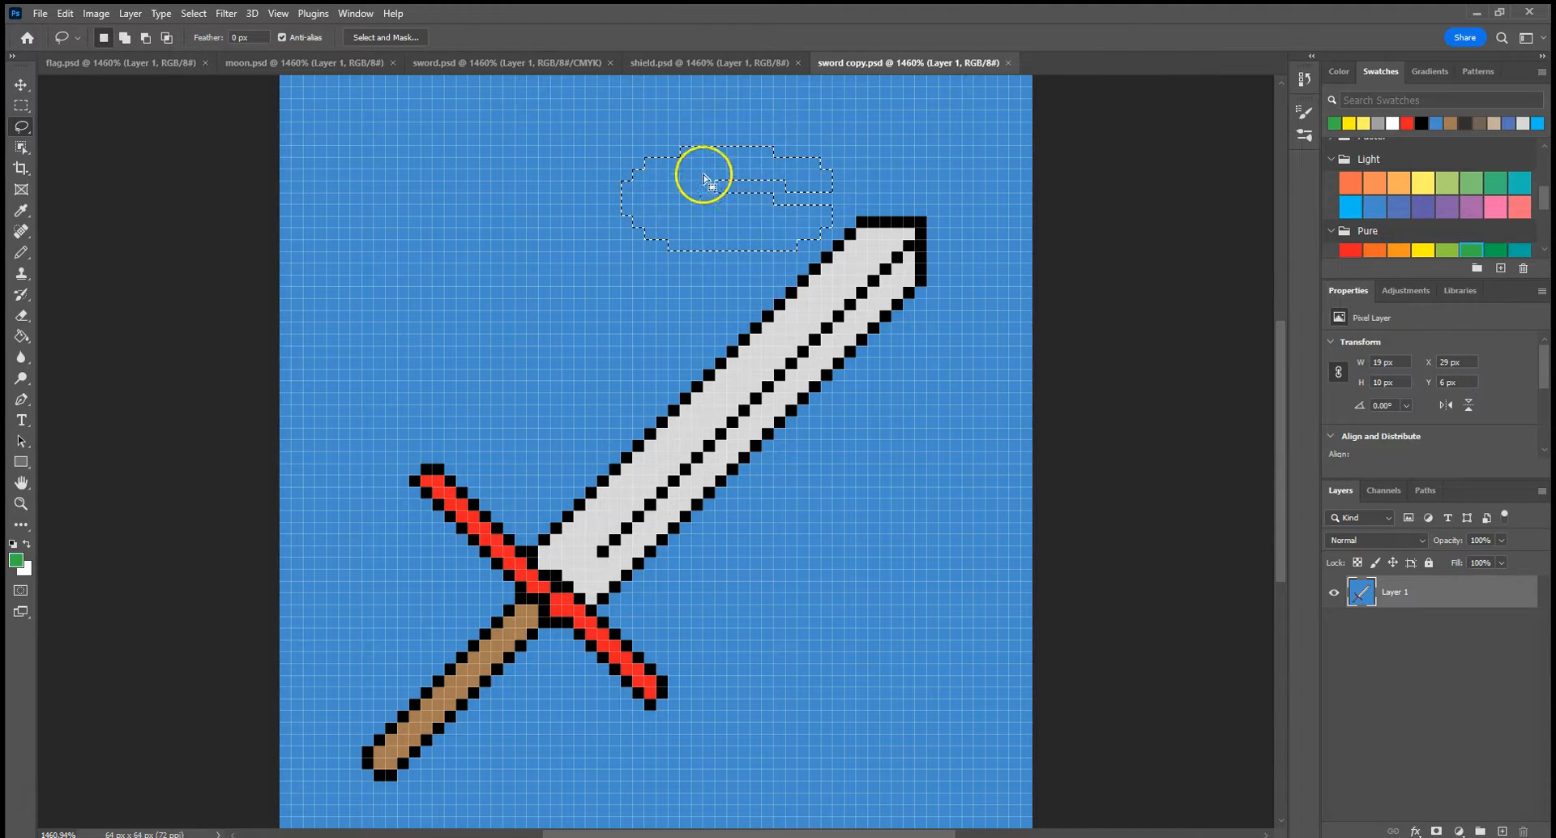
{"action": "left_click", "coordinate": [585, 217]}
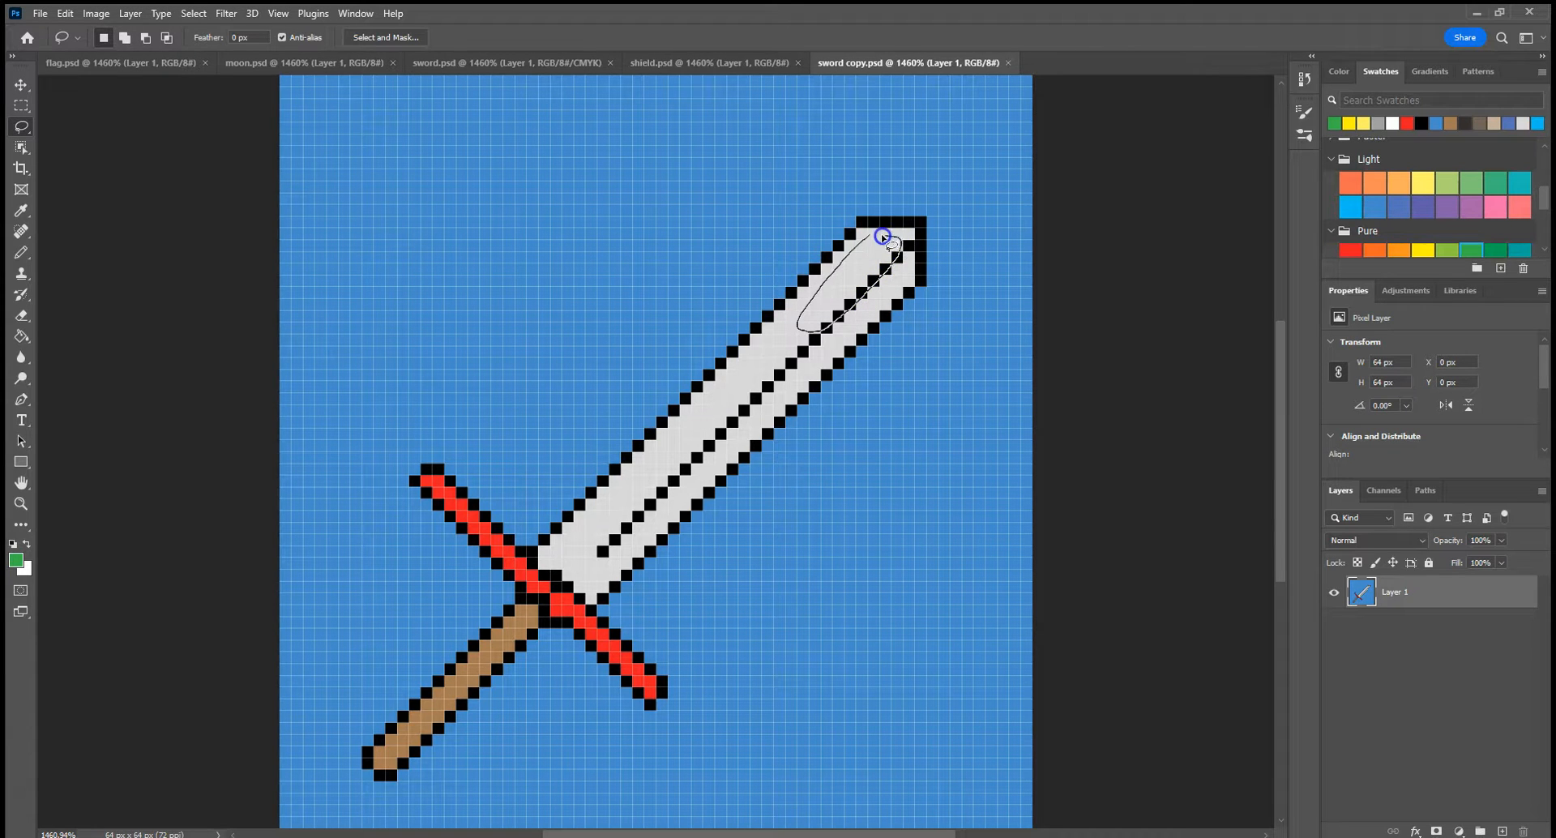
Turn off anti-aliasing for the Lasso tool and redraw a freehand selection about 8 by 8 px near the blade's tip
{"action": "left_click_drag", "start_coordinate": [865, 235], "coordinate": [867, 236]}
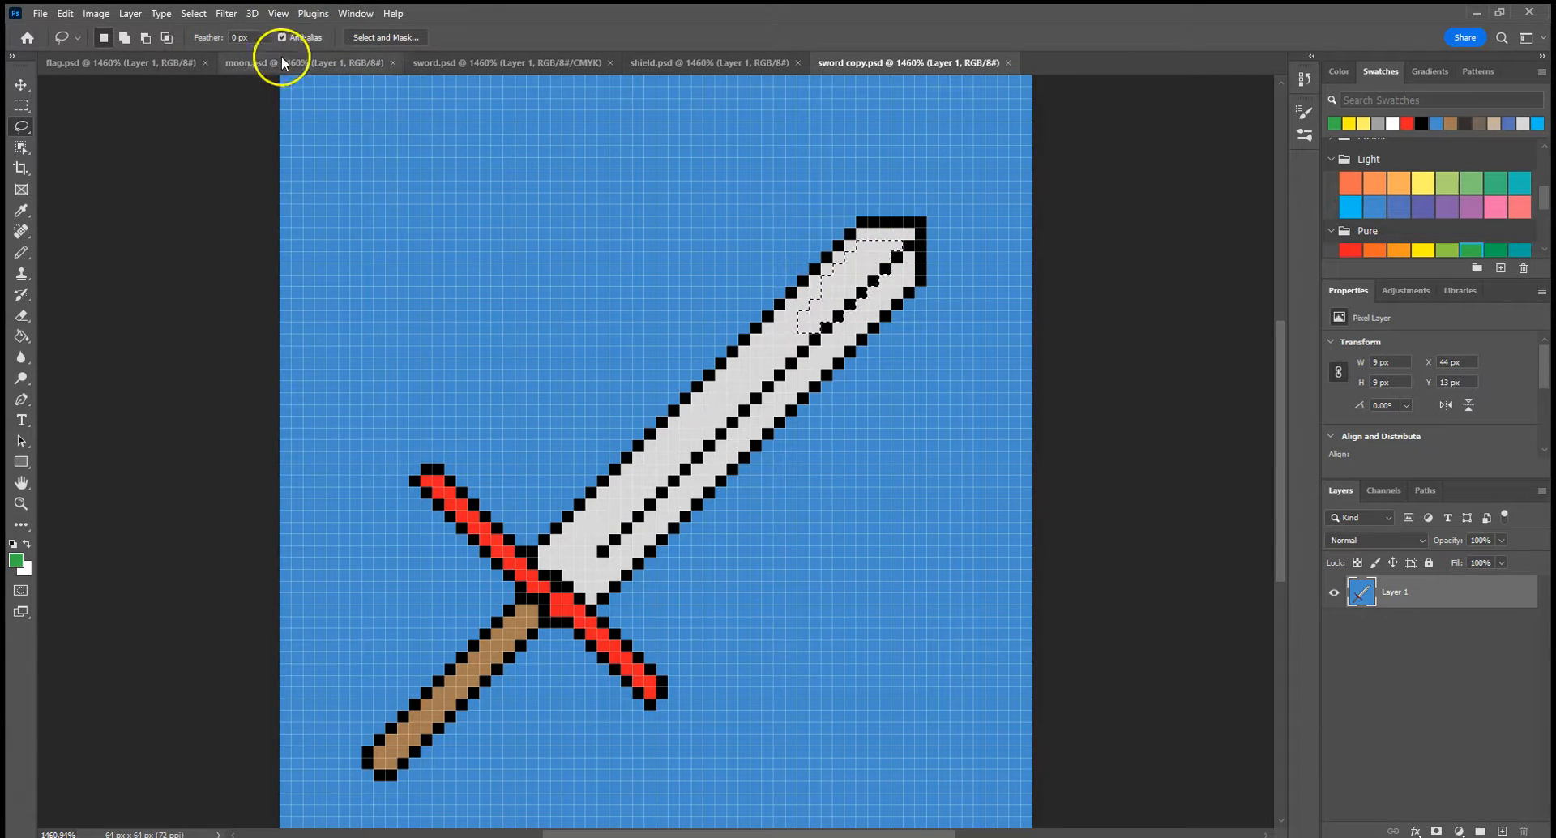
{"action": "left_click", "coordinate": [314, 87]}
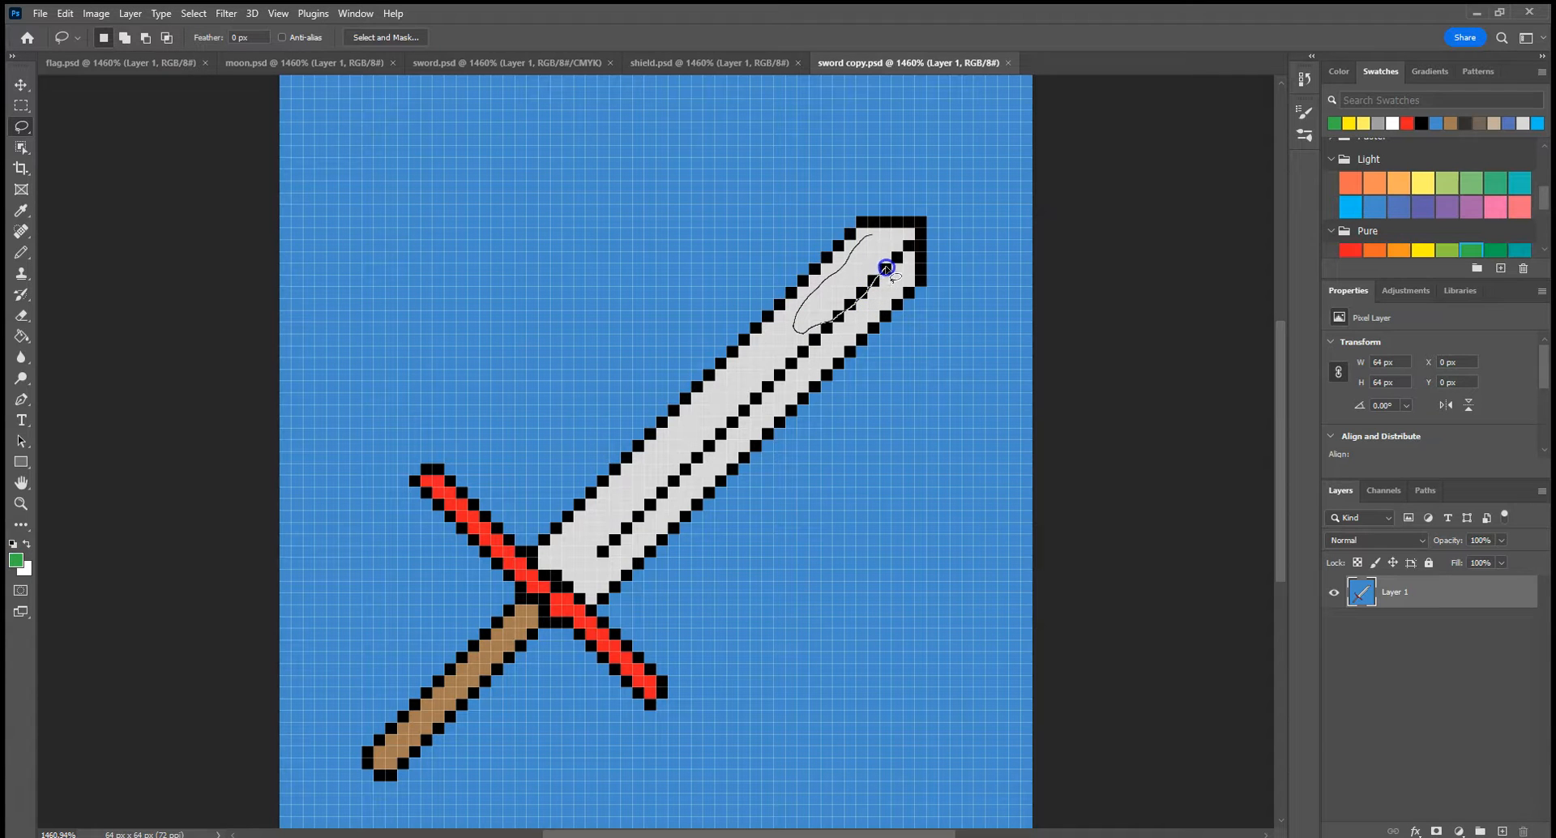
{"action": "left_click_drag", "start_coordinate": [875, 236], "coordinate": [874, 236]}
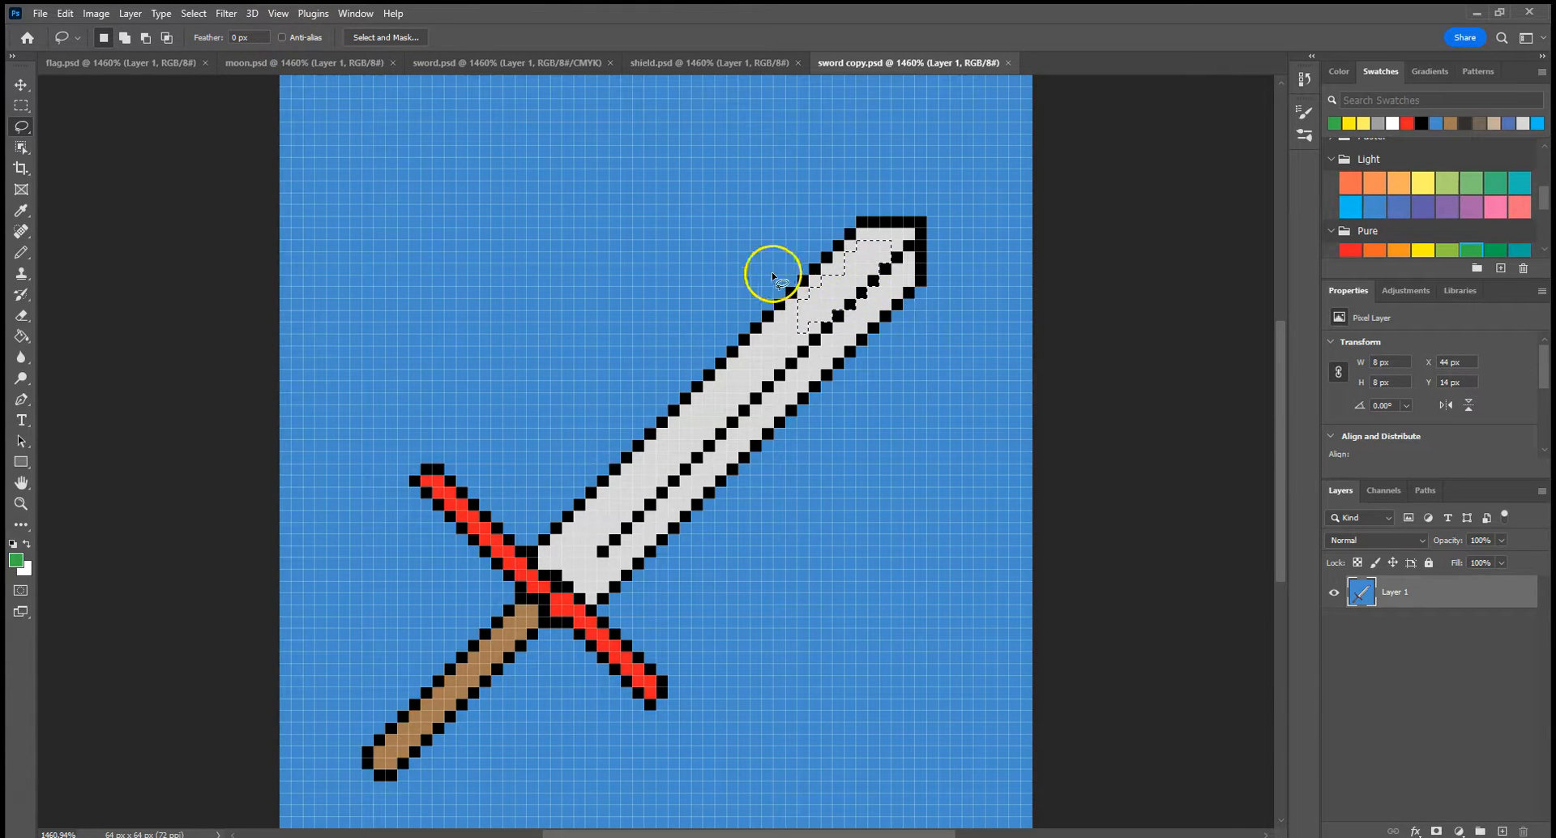
Try filling the blade with the green foreground color using the Paint Bucket, and undo the fill
{"action": "left_click", "coordinate": [31, 333]}
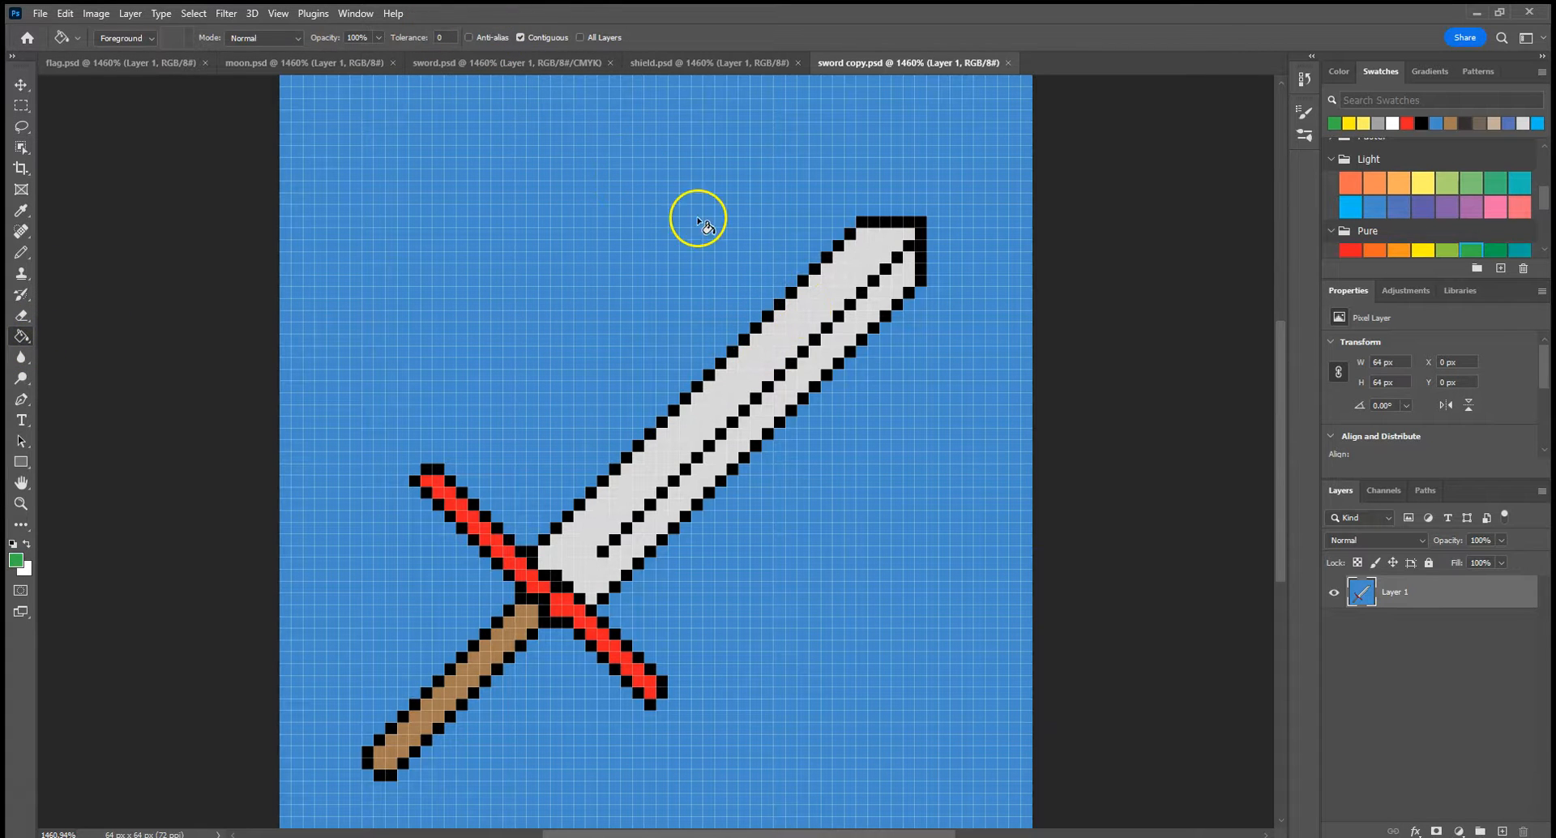
{"action": "left_click", "coordinate": [801, 309]}
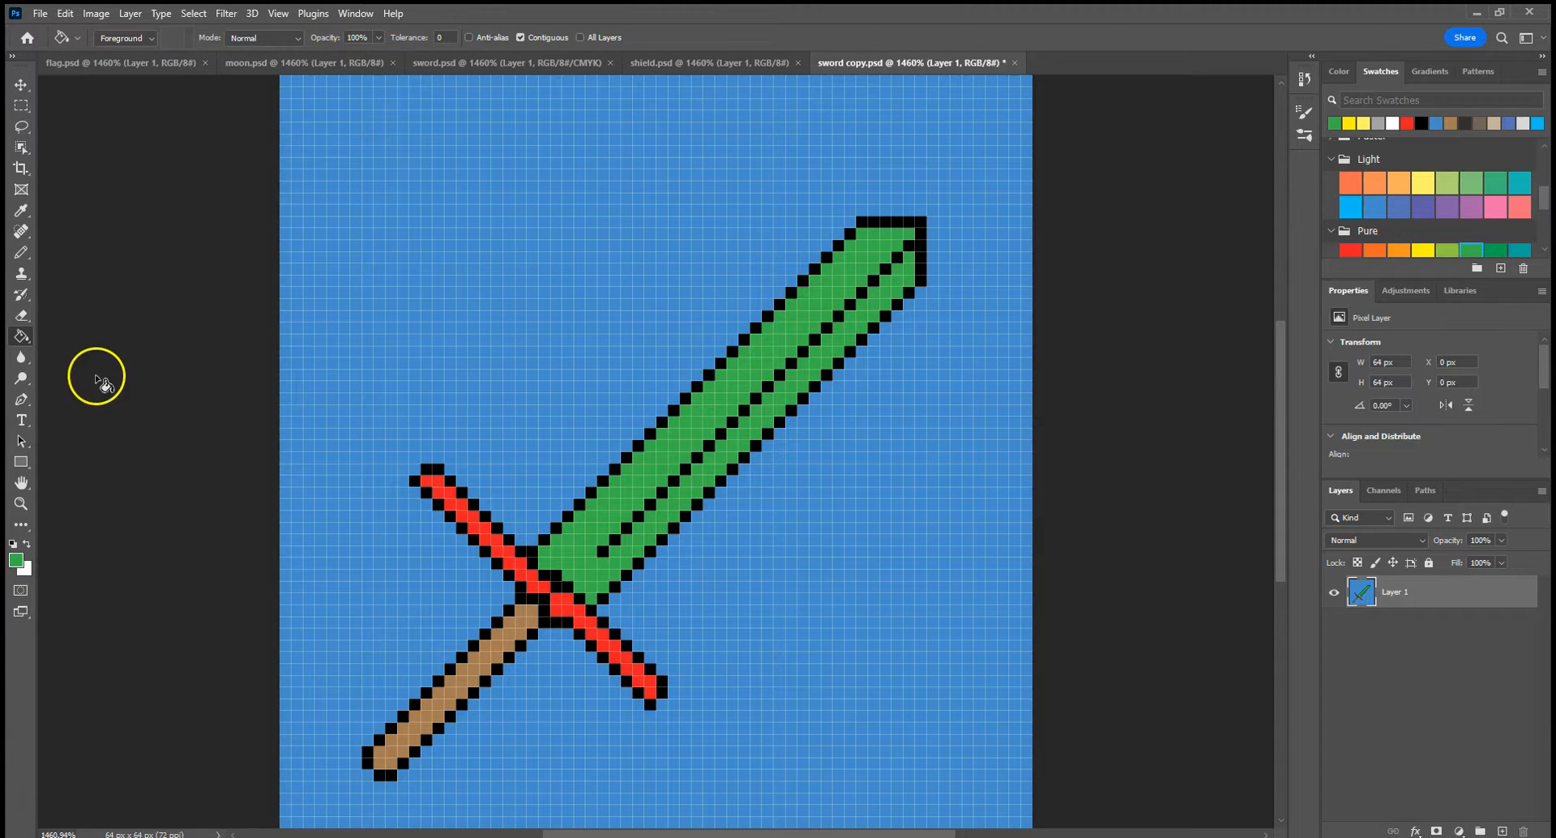
{"action": "key", "text": "ctrl+z"}
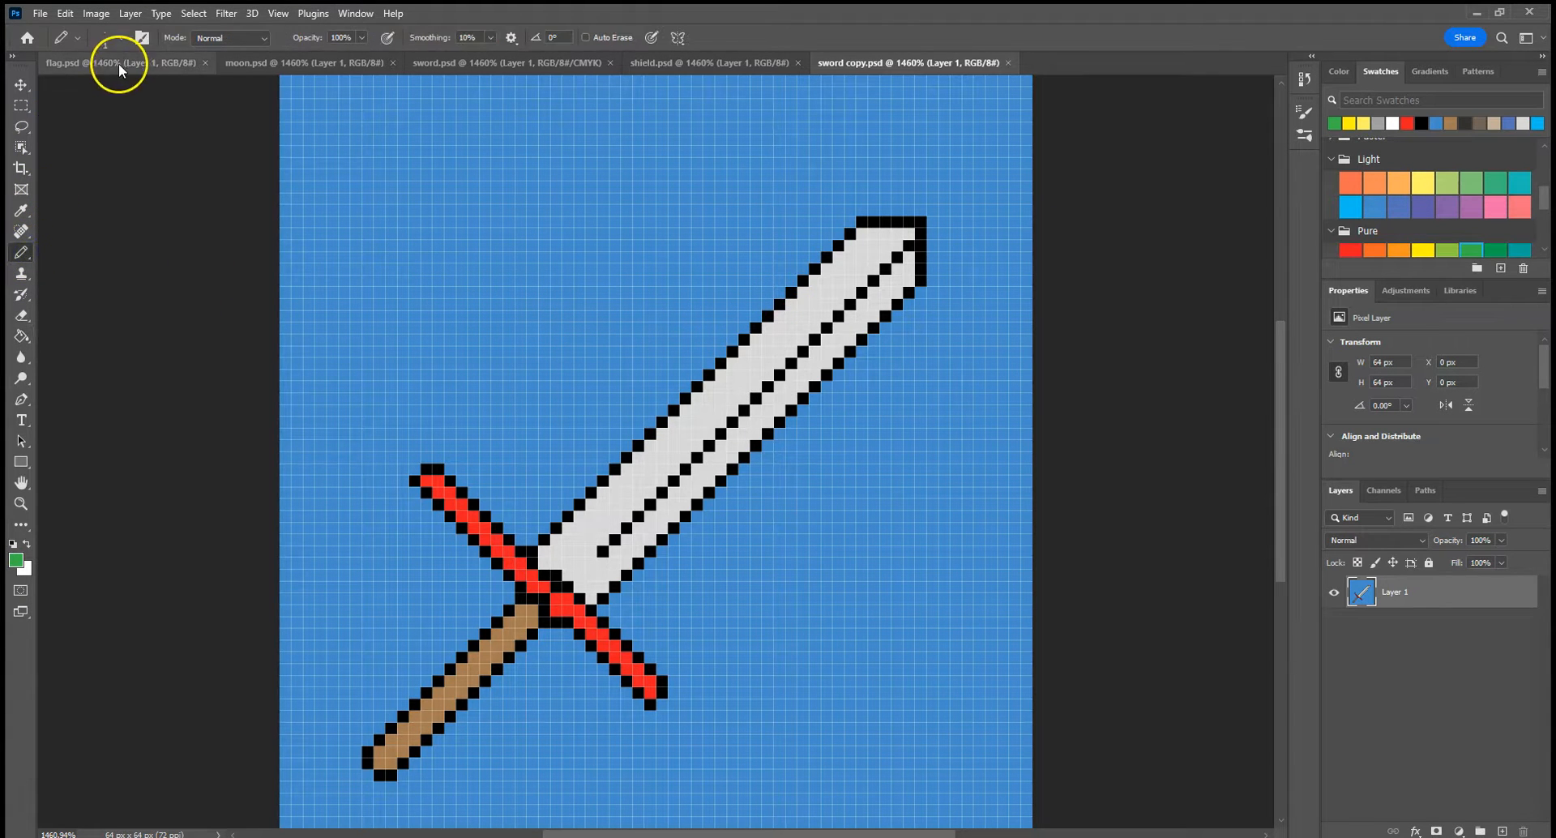
Try the Lasso tool with a 5 px feather on a small blade-tip area and on a larger oval over the upper blade
{"action": "left_click", "coordinate": [22, 128]}
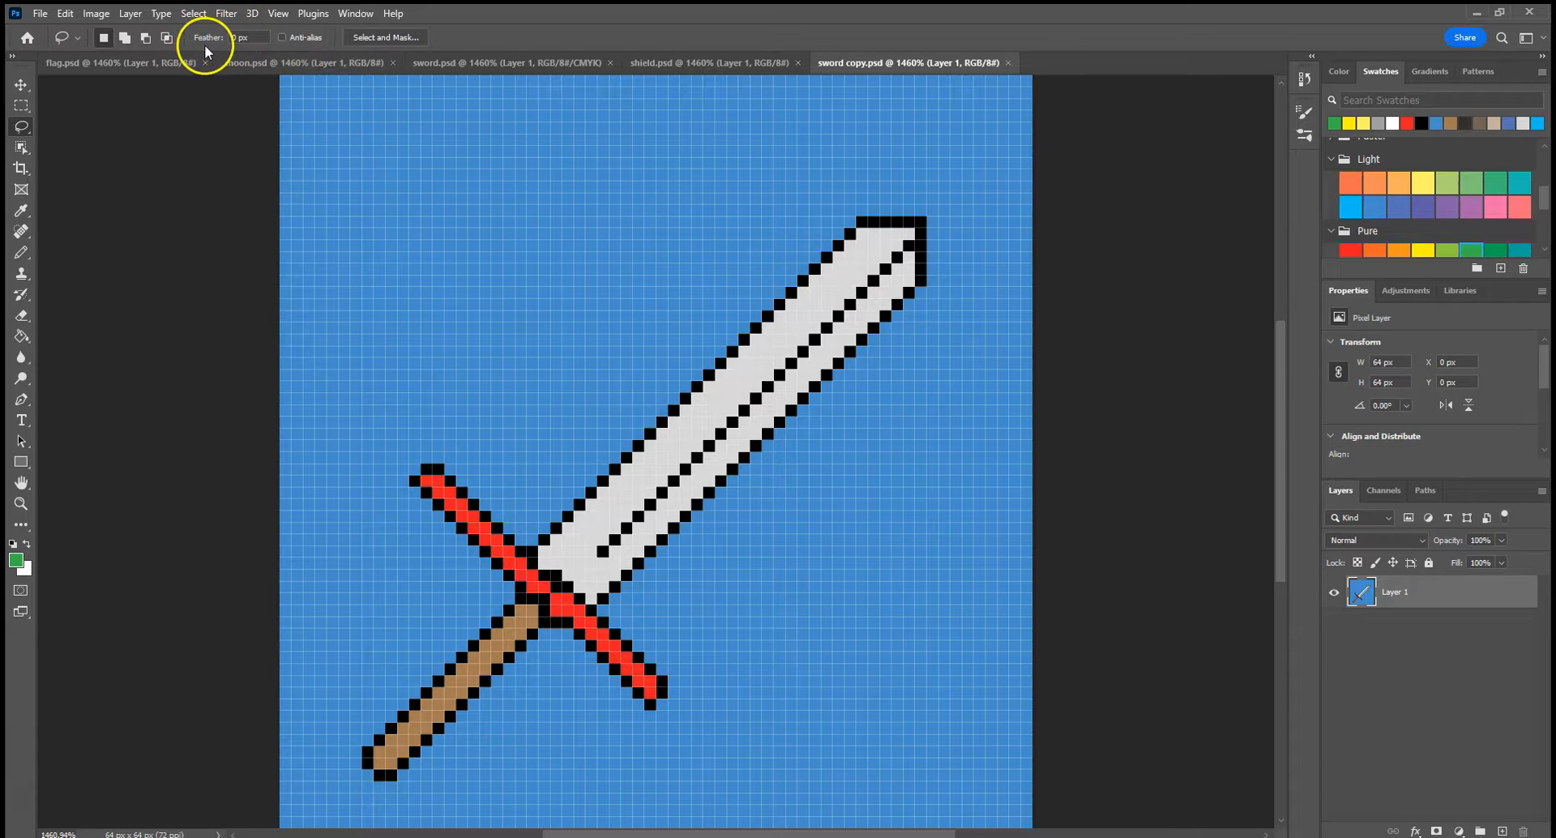
{"action": "left_click", "coordinate": [233, 37]}
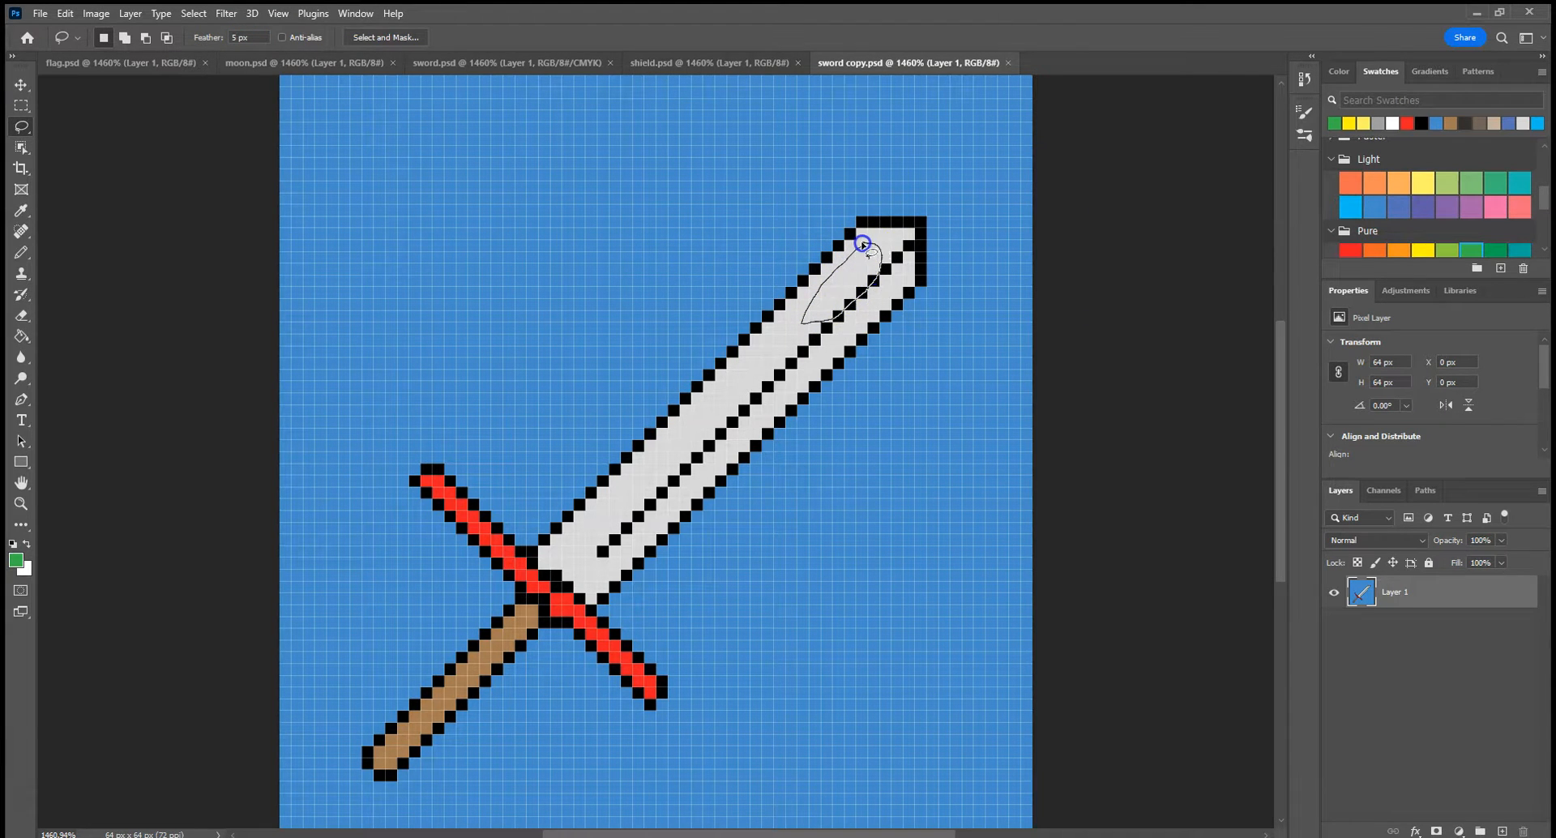
{"action": "left_click_drag", "start_coordinate": [862, 243], "coordinate": [864, 245]}
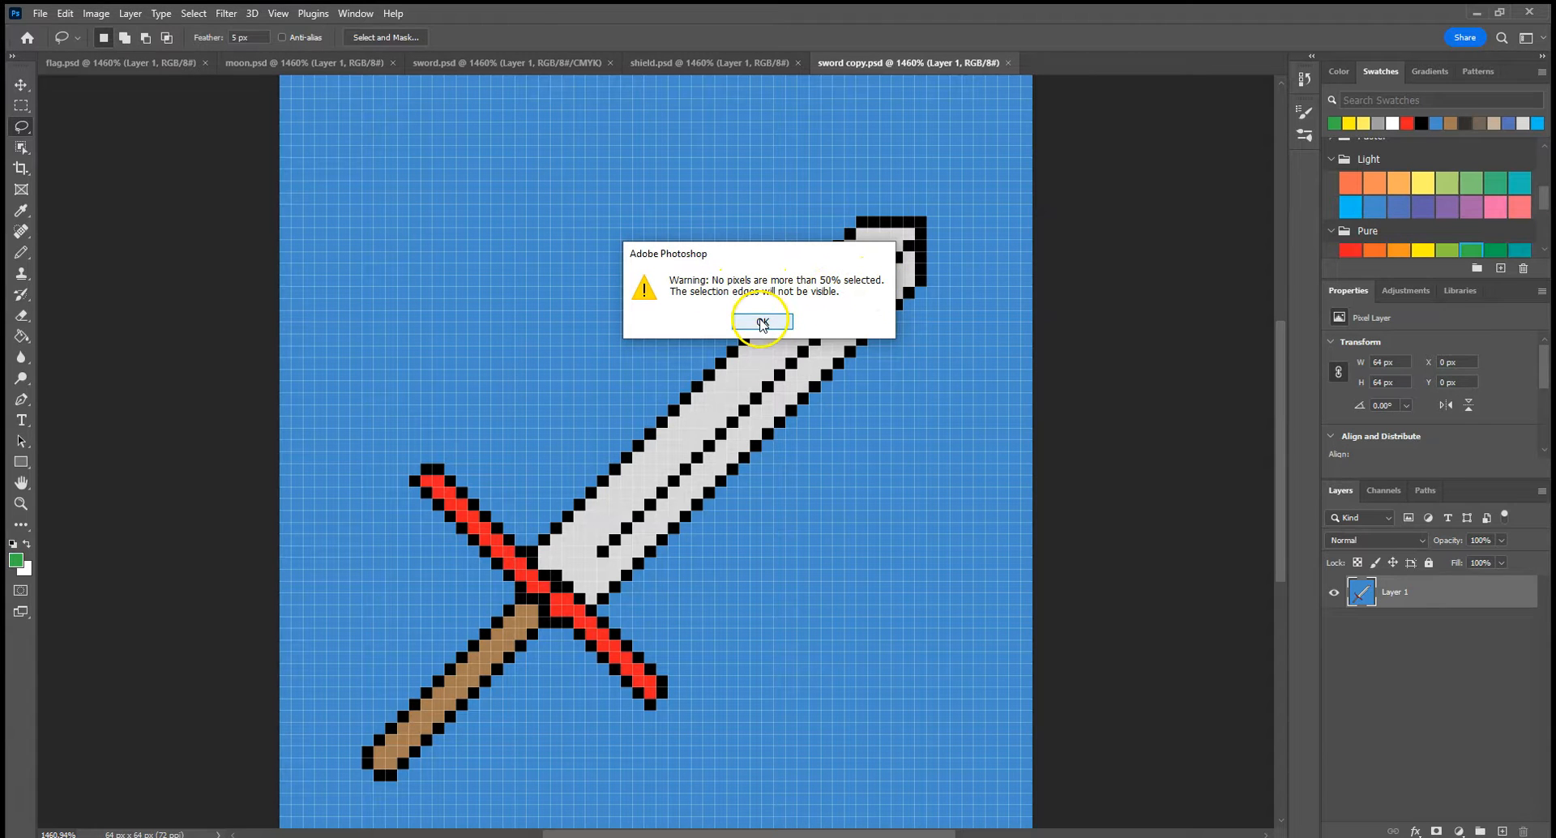
{"action": "left_click", "coordinate": [762, 322]}
{"action": "mouse_move", "coordinate": [752, 217]}
{"action": "left_mouse_down"}
{"action": "mouse_move", "coordinate": [513, 278]}
{"action": "mouse_move", "coordinate": [846, 299]}
{"action": "mouse_move", "coordinate": [694, 191]}
{"action": "left_mouse_up"}
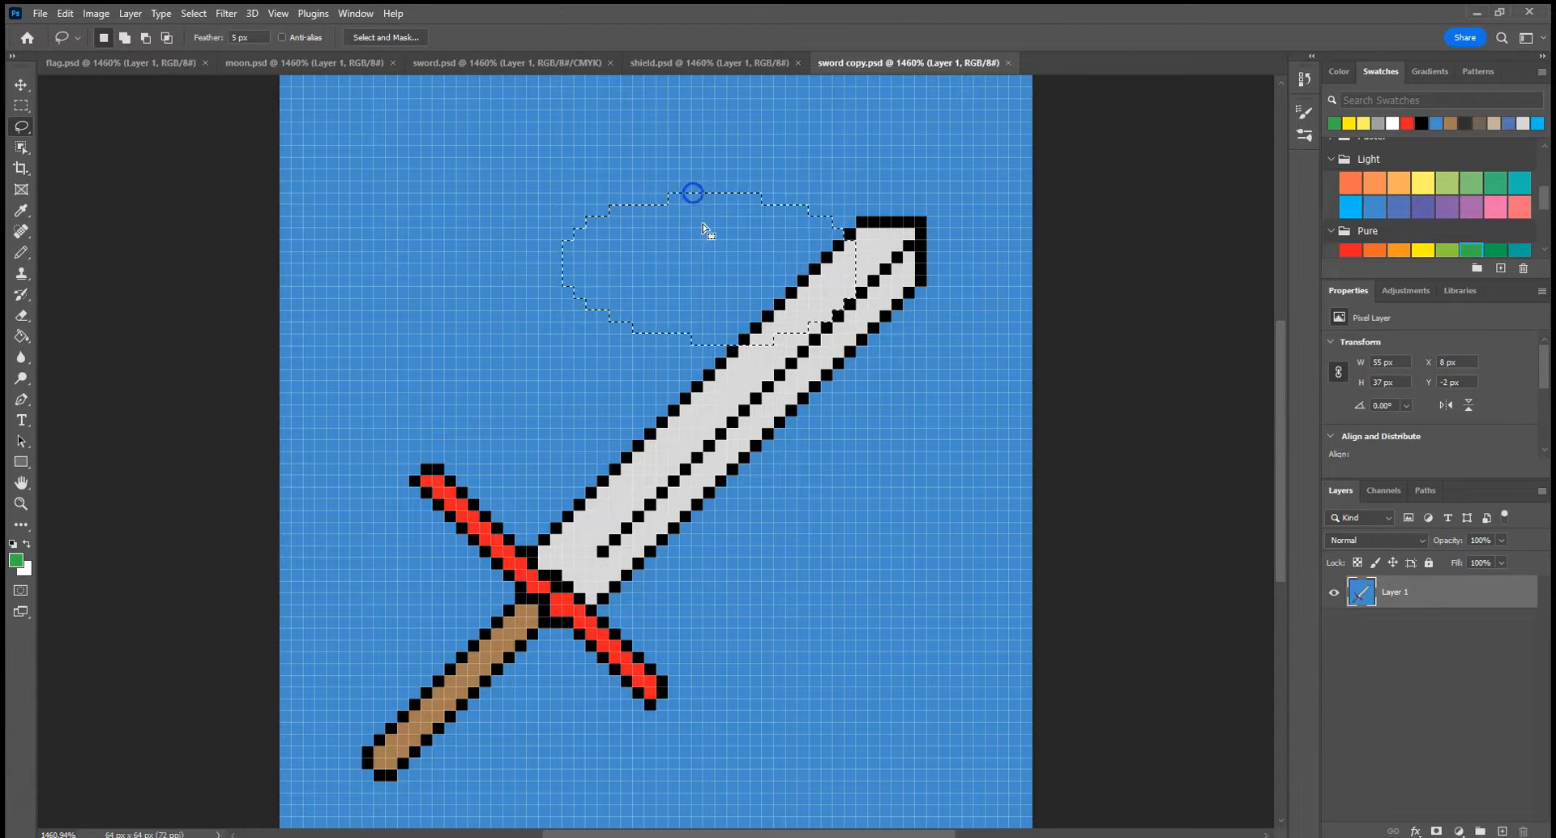
Set the Lasso tool's feather back to 0 px
{"action": "left_click", "coordinate": [228, 39]}
{"action": "type", "text": "0"}
{"action": "left_click", "coordinate": [452, 36]}
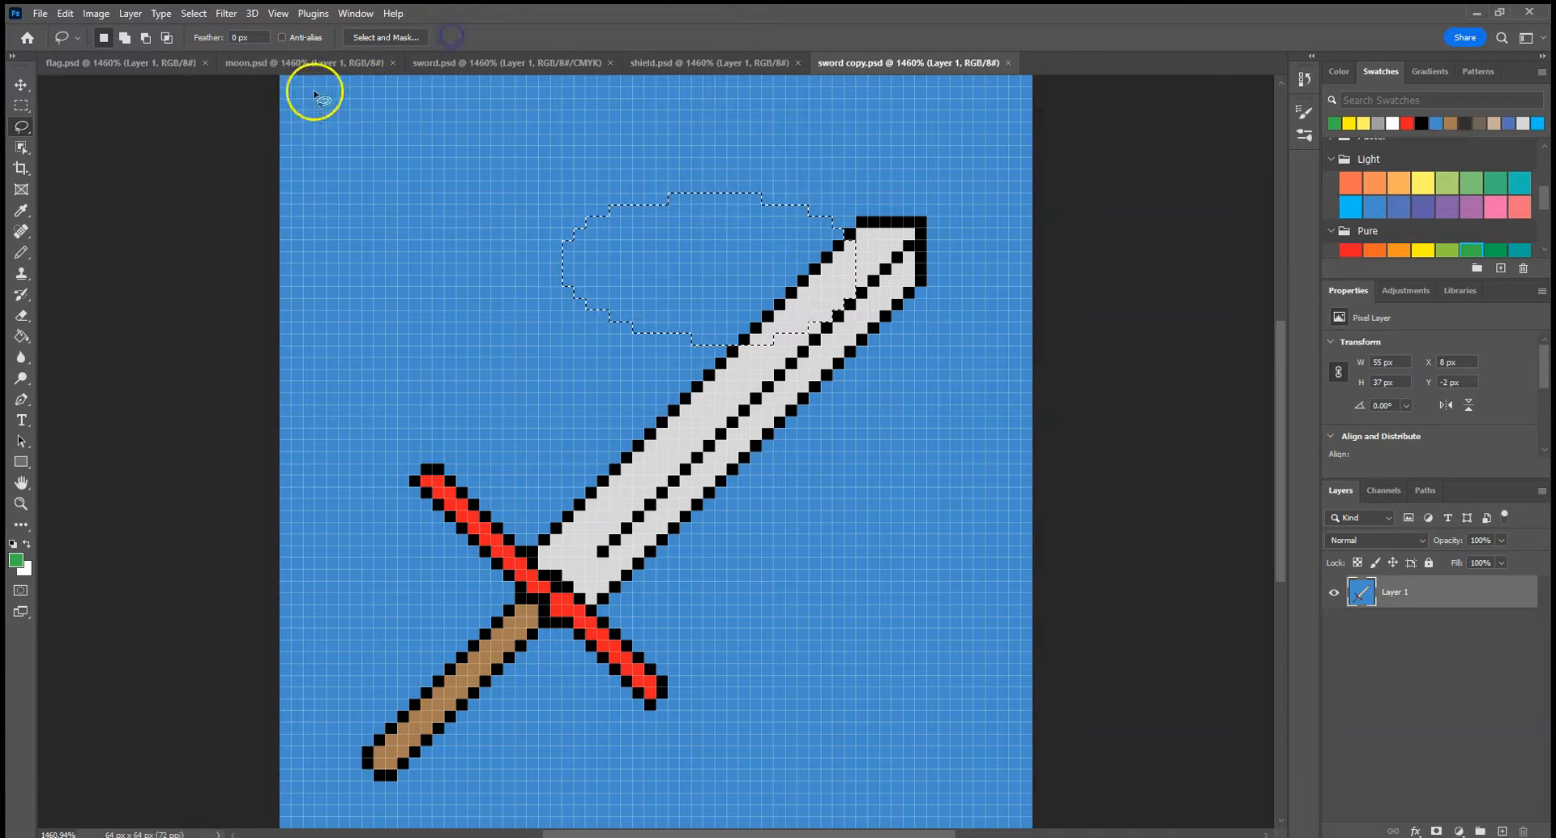
Clear the oval selection and trace a freehand lasso around the whole sword, about 48 by 46 px
{"action": "left_click", "coordinate": [387, 164]}
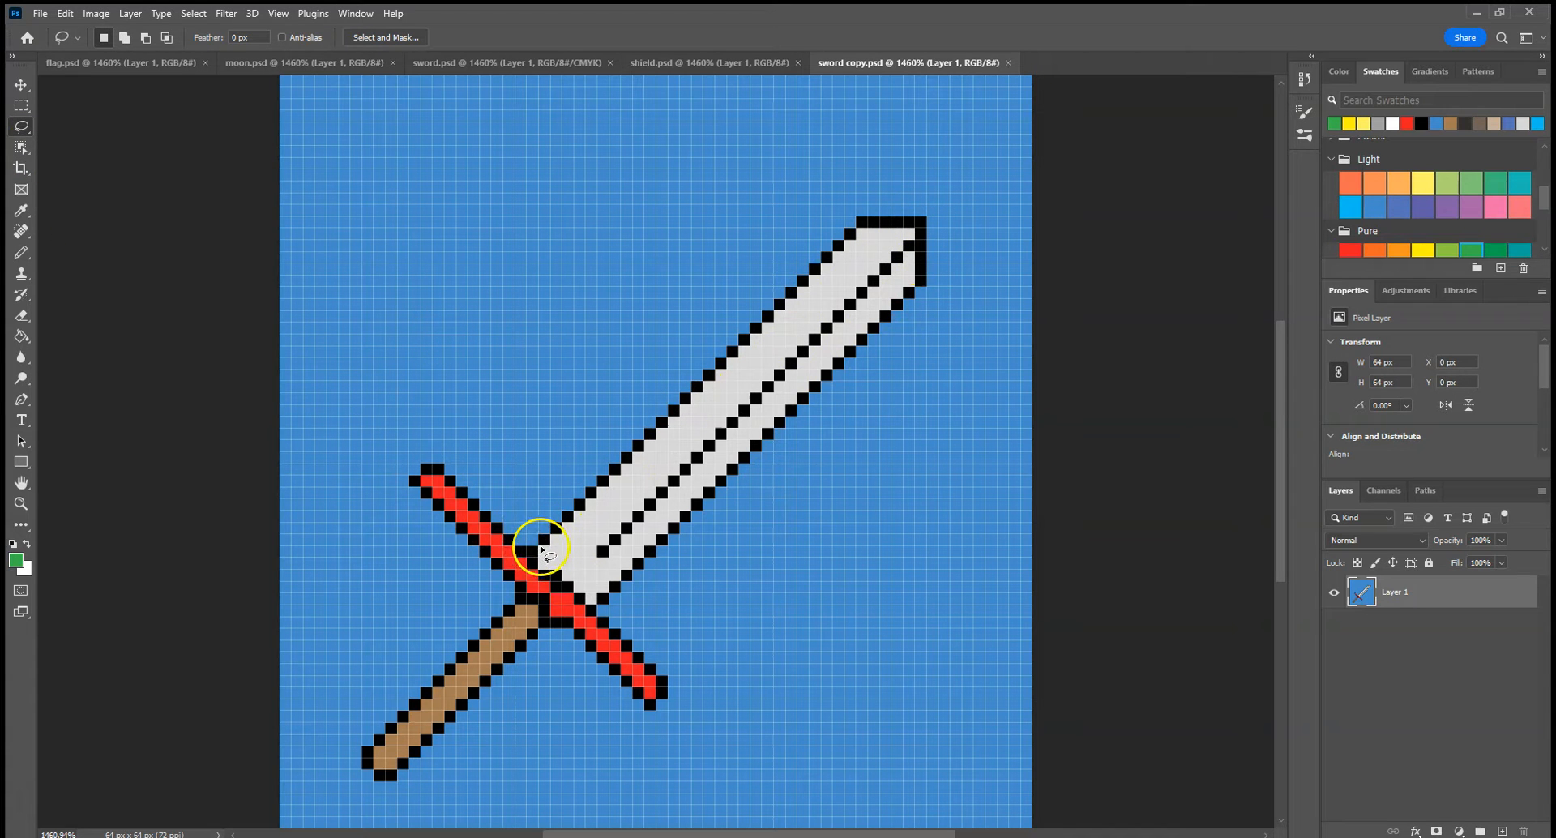
{"action": "mouse_move", "coordinate": [537, 551]}
{"action": "left_mouse_down"}
{"action": "mouse_move", "coordinate": [446, 477]}
{"action": "mouse_move", "coordinate": [416, 477]}
{"action": "mouse_move", "coordinate": [521, 599]}
{"action": "mouse_move", "coordinate": [430, 692]}
{"action": "mouse_move", "coordinate": [376, 713]}
{"action": "mouse_move", "coordinate": [356, 760]}
{"action": "mouse_move", "coordinate": [398, 771]}
{"action": "mouse_move", "coordinate": [538, 614]}
{"action": "mouse_move", "coordinate": [609, 690]}
{"action": "mouse_move", "coordinate": [643, 699]}
{"action": "mouse_move", "coordinate": [655, 683]}
{"action": "mouse_move", "coordinate": [601, 614]}
{"action": "mouse_move", "coordinate": [606, 593]}
{"action": "mouse_move", "coordinate": [893, 306]}
{"action": "mouse_move", "coordinate": [923, 249]}
{"action": "mouse_move", "coordinate": [914, 230]}
{"action": "mouse_move", "coordinate": [848, 235]}
{"action": "mouse_move", "coordinate": [758, 344]}
{"action": "mouse_move", "coordinate": [525, 566]}
{"action": "left_mouse_up"}
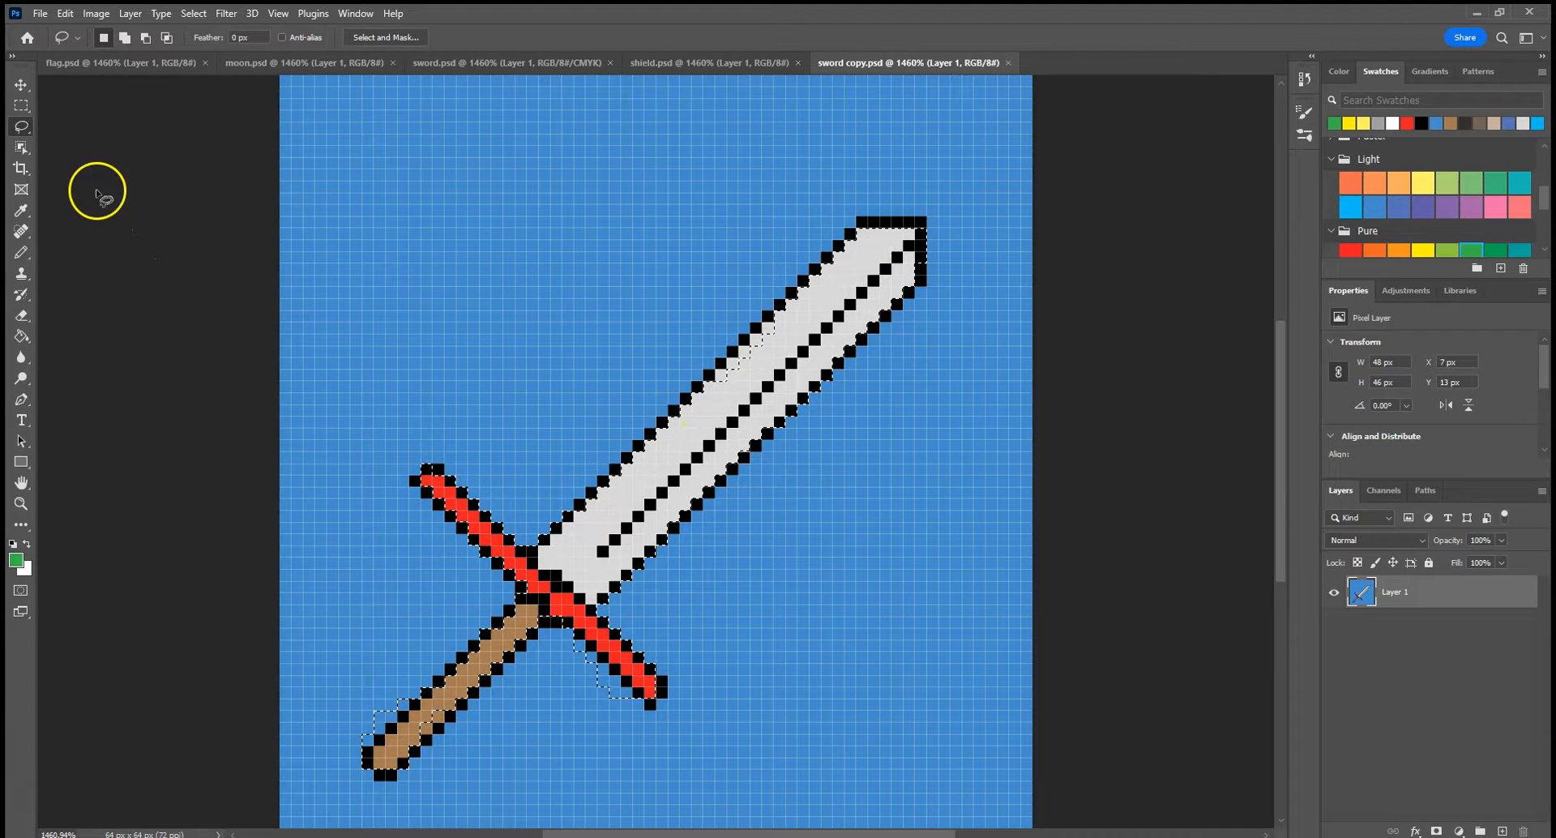
Refine the rough lasso selection with the Quick Selection tool at a 1 px brush so it follows the sword's outline exactly, about 48 by 48 px
{"action": "right_click", "coordinate": [22, 130]}
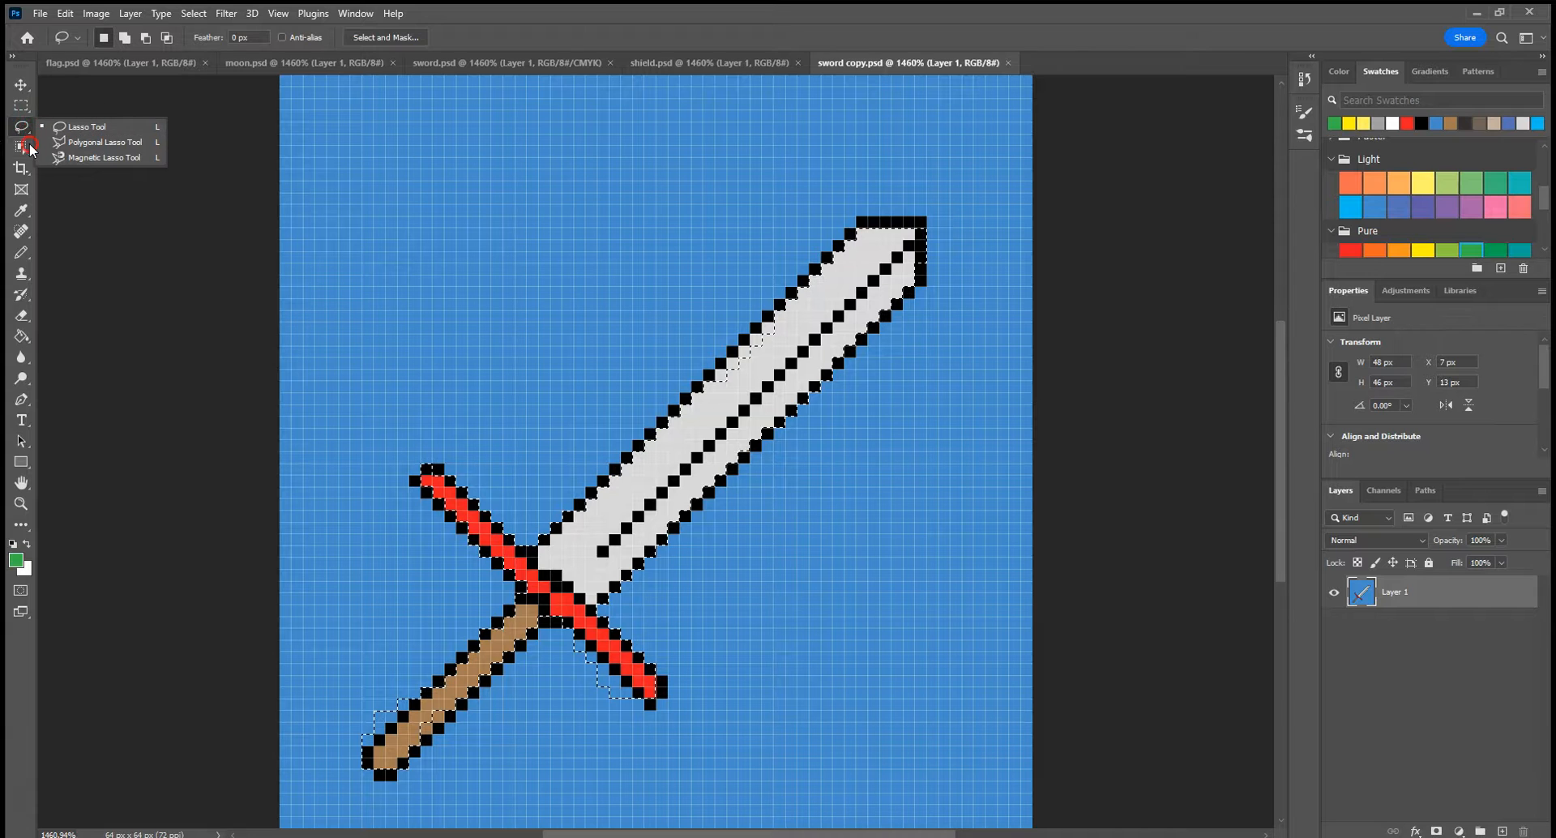
{"action": "left_click", "coordinate": [22, 149]}
{"action": "left_click", "coordinate": [23, 151]}
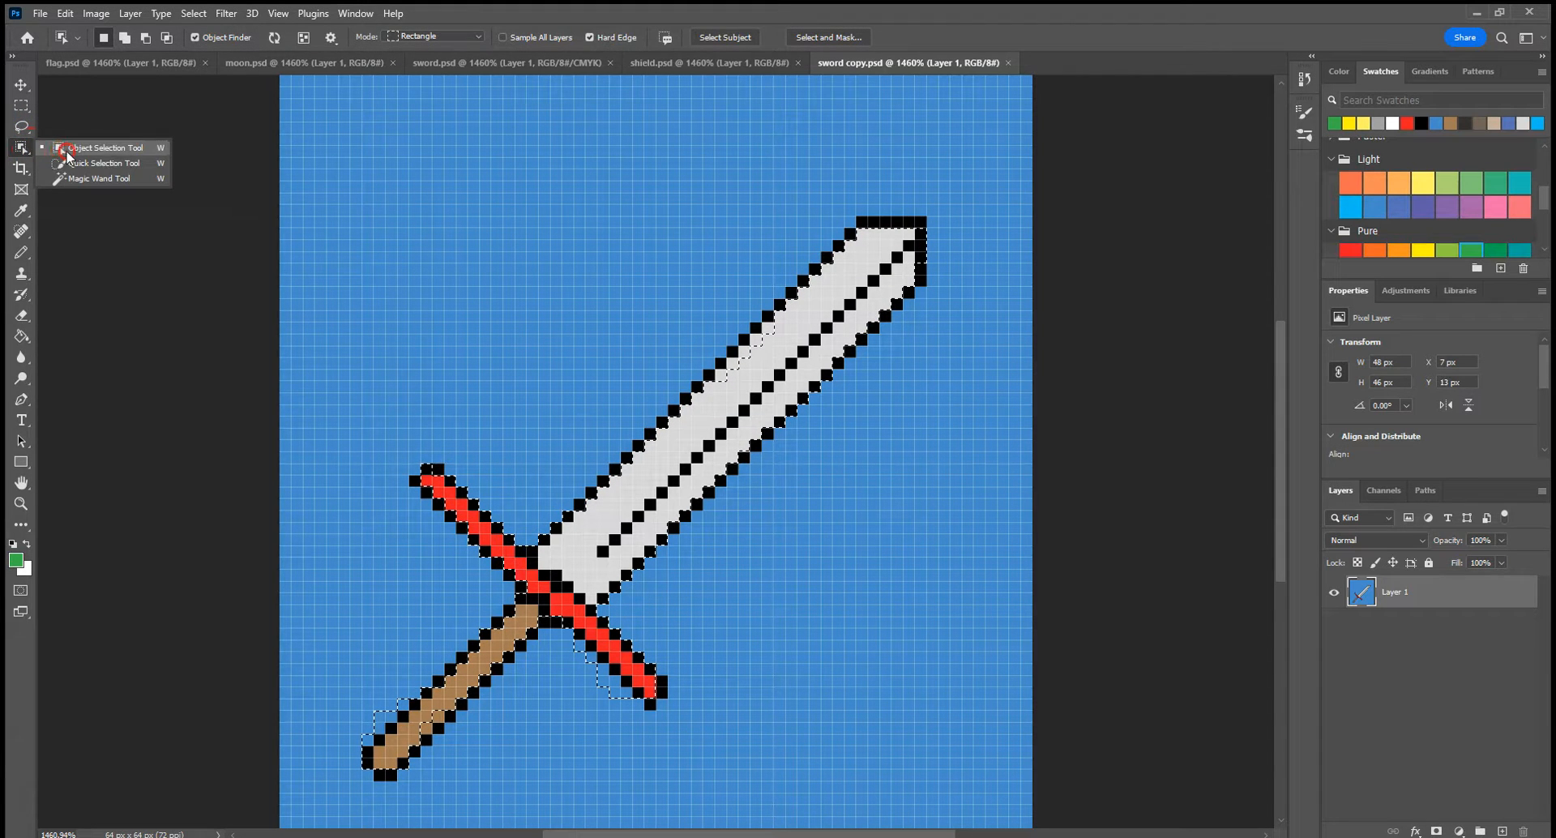
{"action": "left_click", "coordinate": [72, 162]}
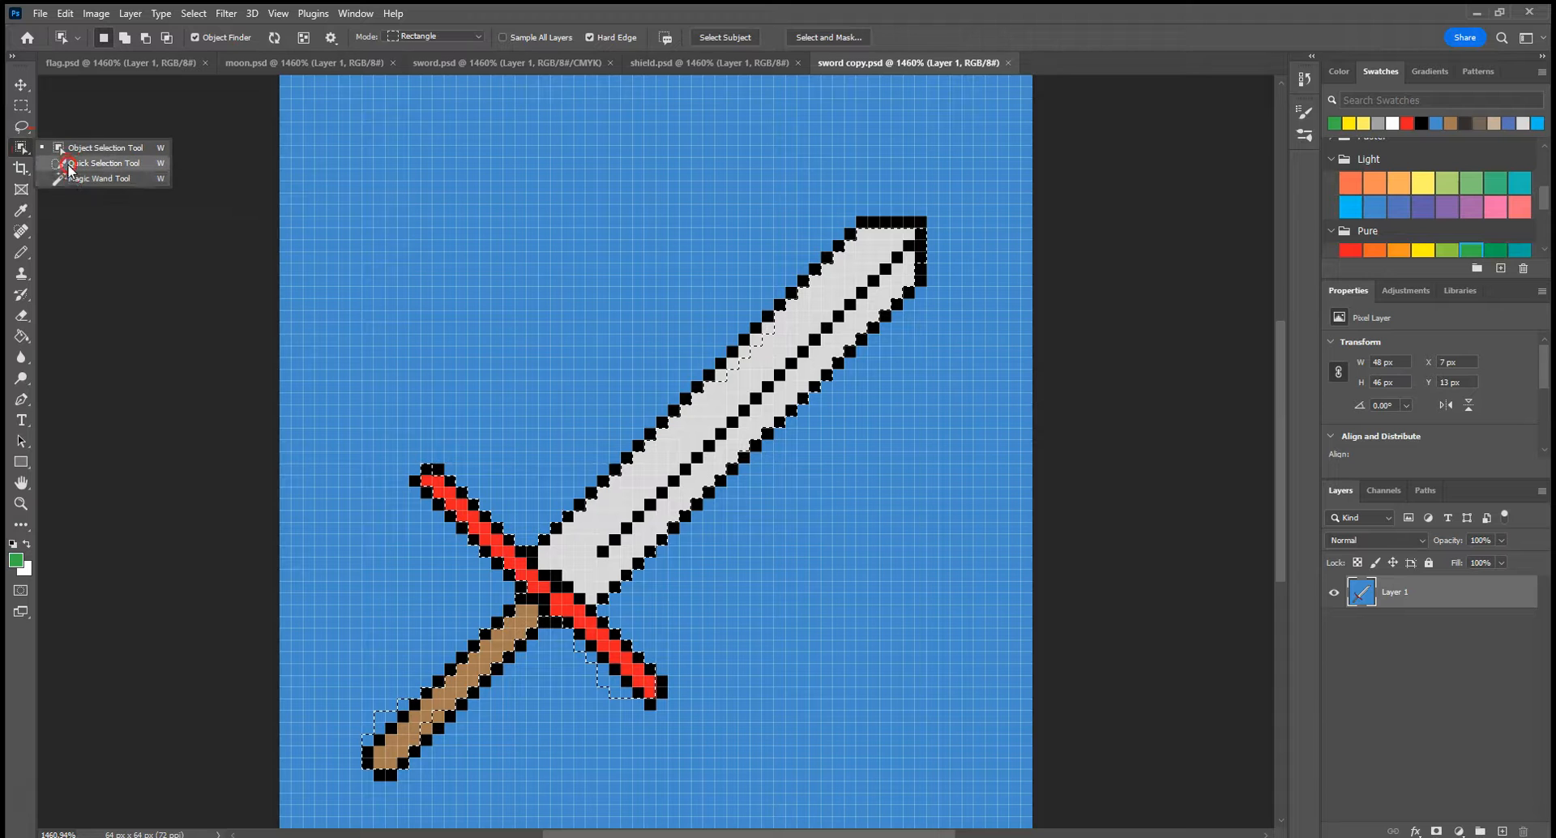
{"action": "left_click", "coordinate": [70, 165]}
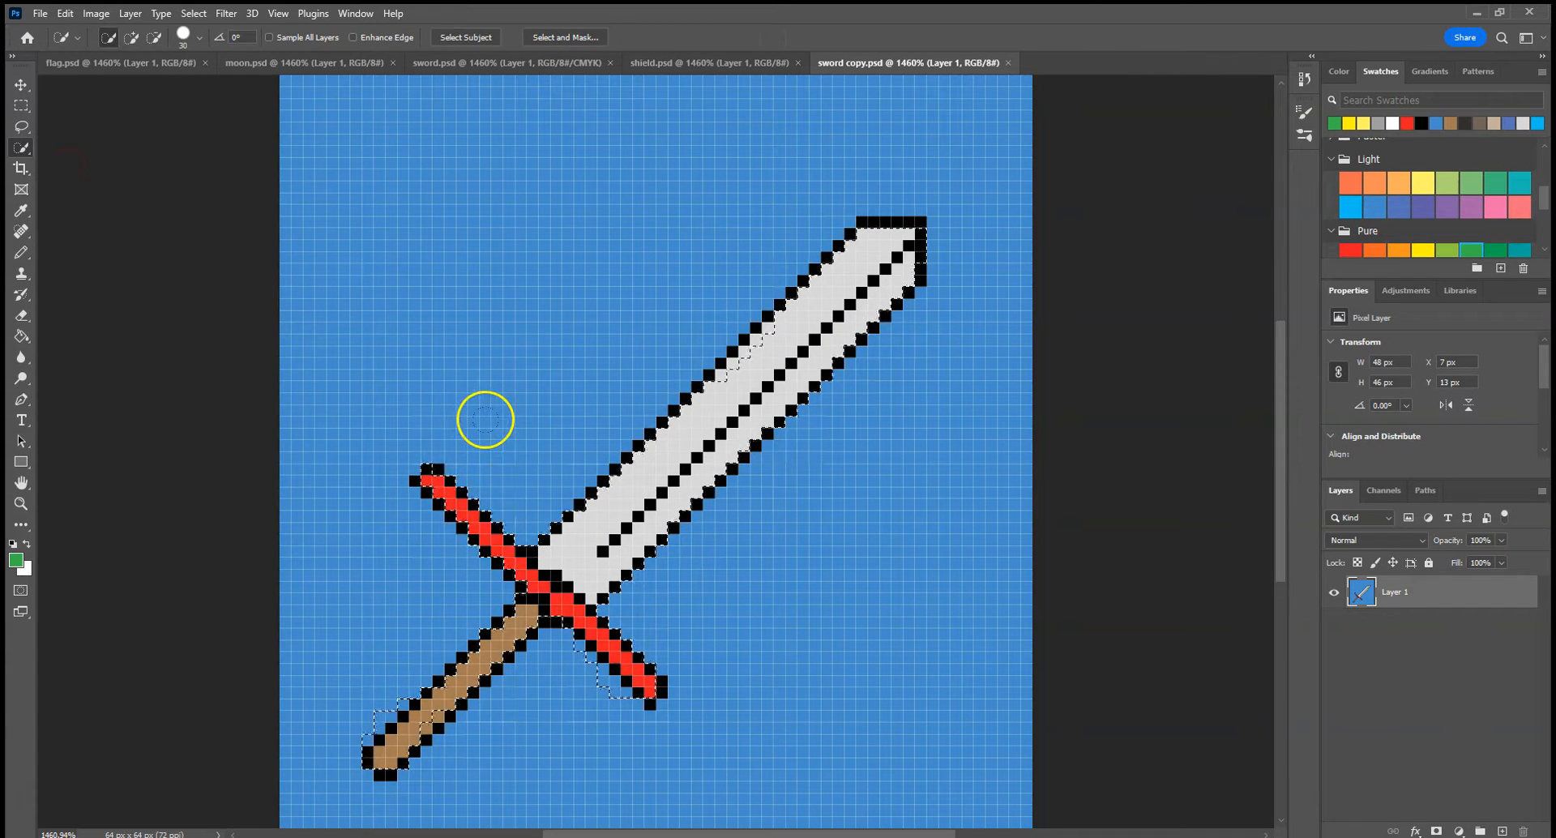
{"action": "key", "text": "bracketleft"}
{"action": "key", "text": "bracketleft"}
{"action": "key", "text": "bracketleft"}
{"action": "key", "text": "bracketleft"}
{"action": "key", "text": "bracketleft"}
{"action": "key", "text": "bracketleft"}
{"action": "key", "text": "bracketleft"}
{"action": "key", "text": "bracketleft"}
{"action": "key", "text": "bracketleft"}
{"action": "key", "text": "bracketleft"}
{"action": "key", "text": "bracketleft"}
{"action": "key", "text": "bracketleft"}
{"action": "key", "text": "bracketleft"}
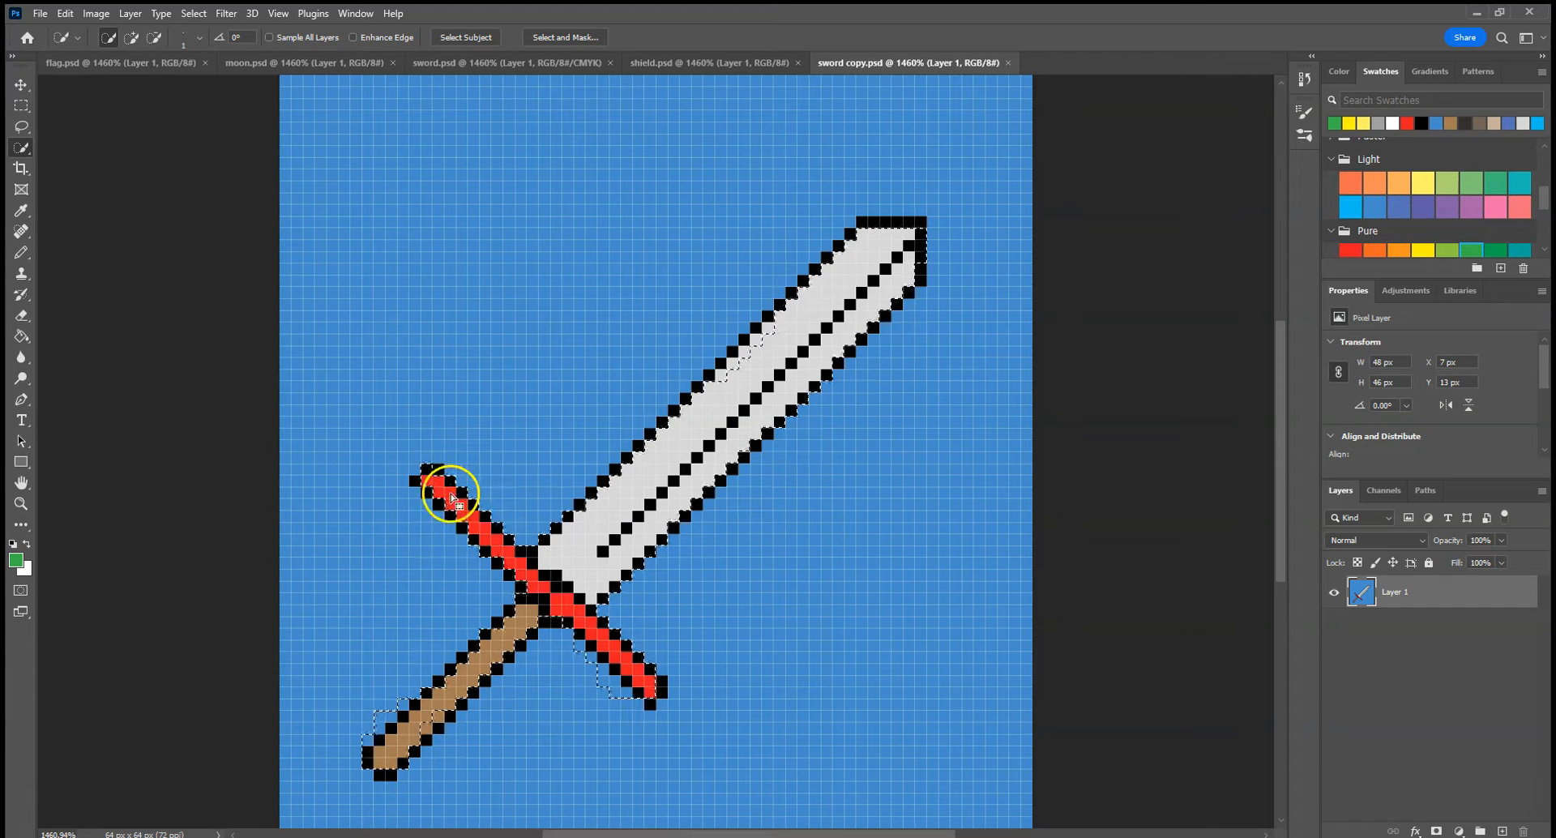
{"action": "left_click", "coordinate": [416, 481]}
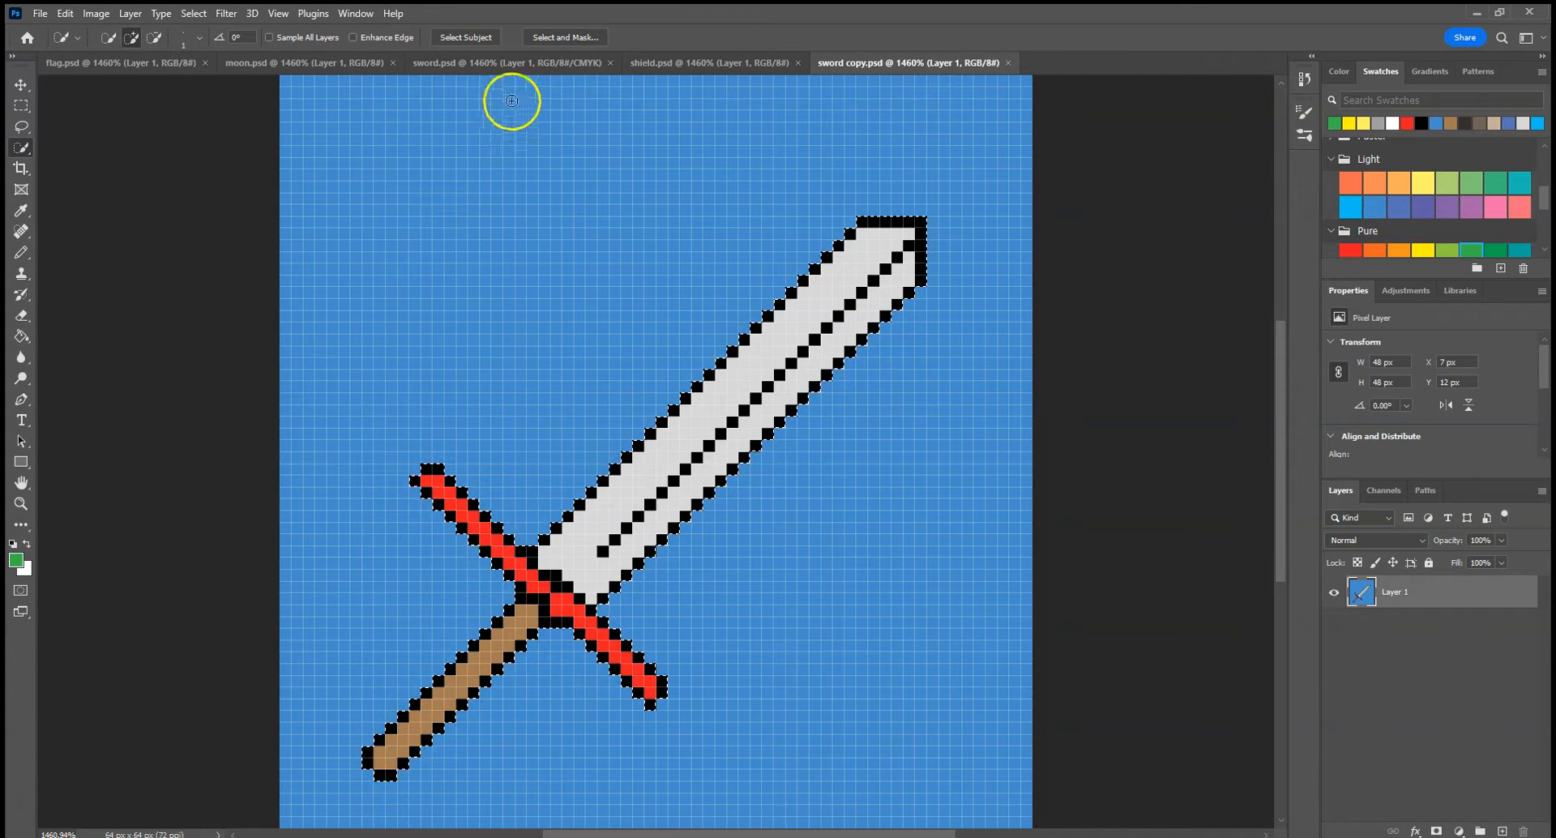
Invert the sword selection to the background, back to the sword, and once more to the background
{"action": "left_click", "coordinate": [198, 15]}
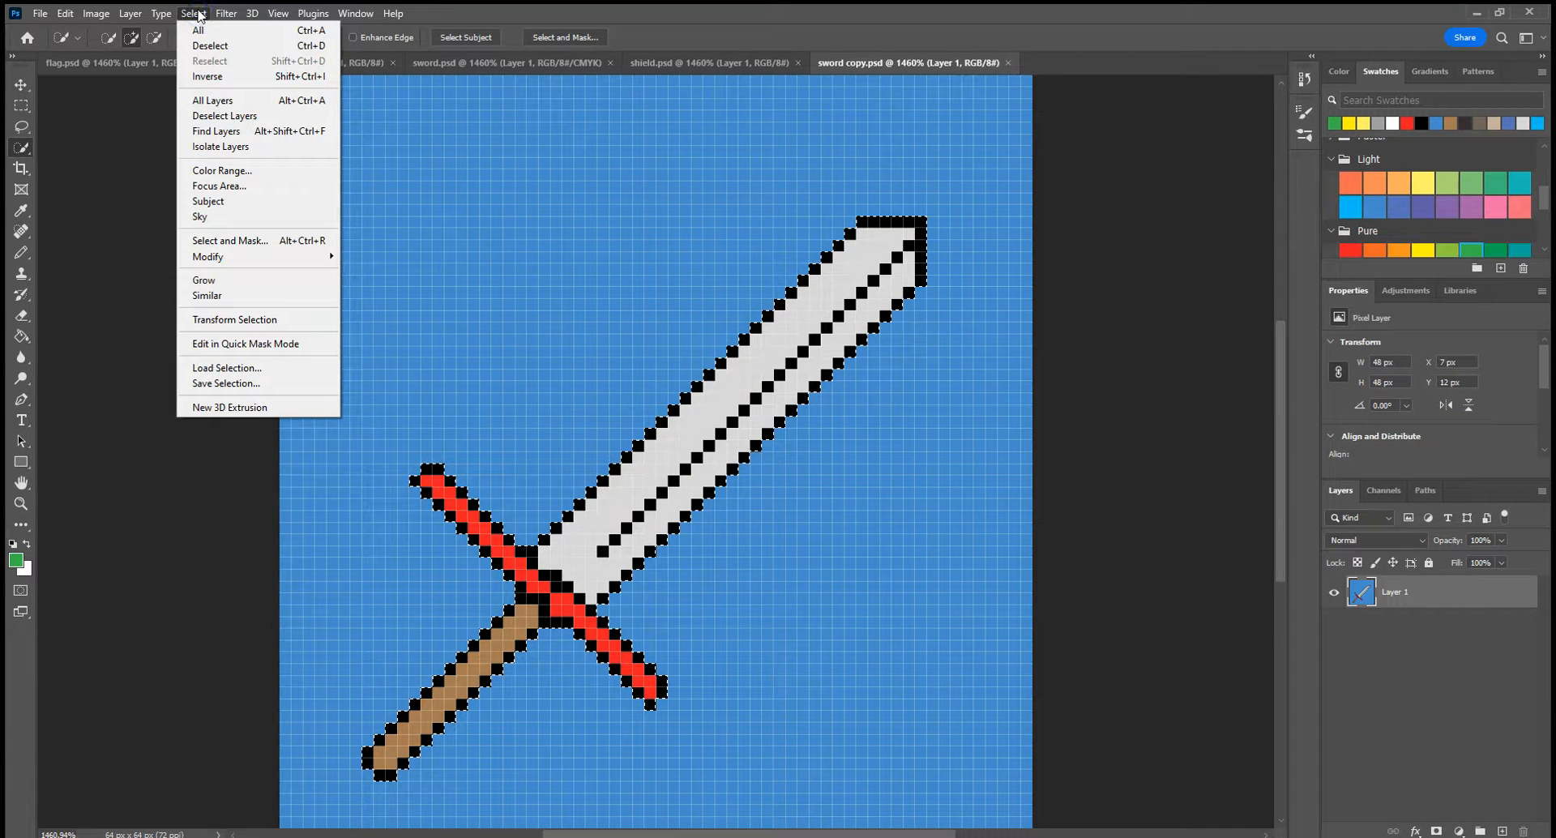
{"action": "left_click", "coordinate": [201, 78]}
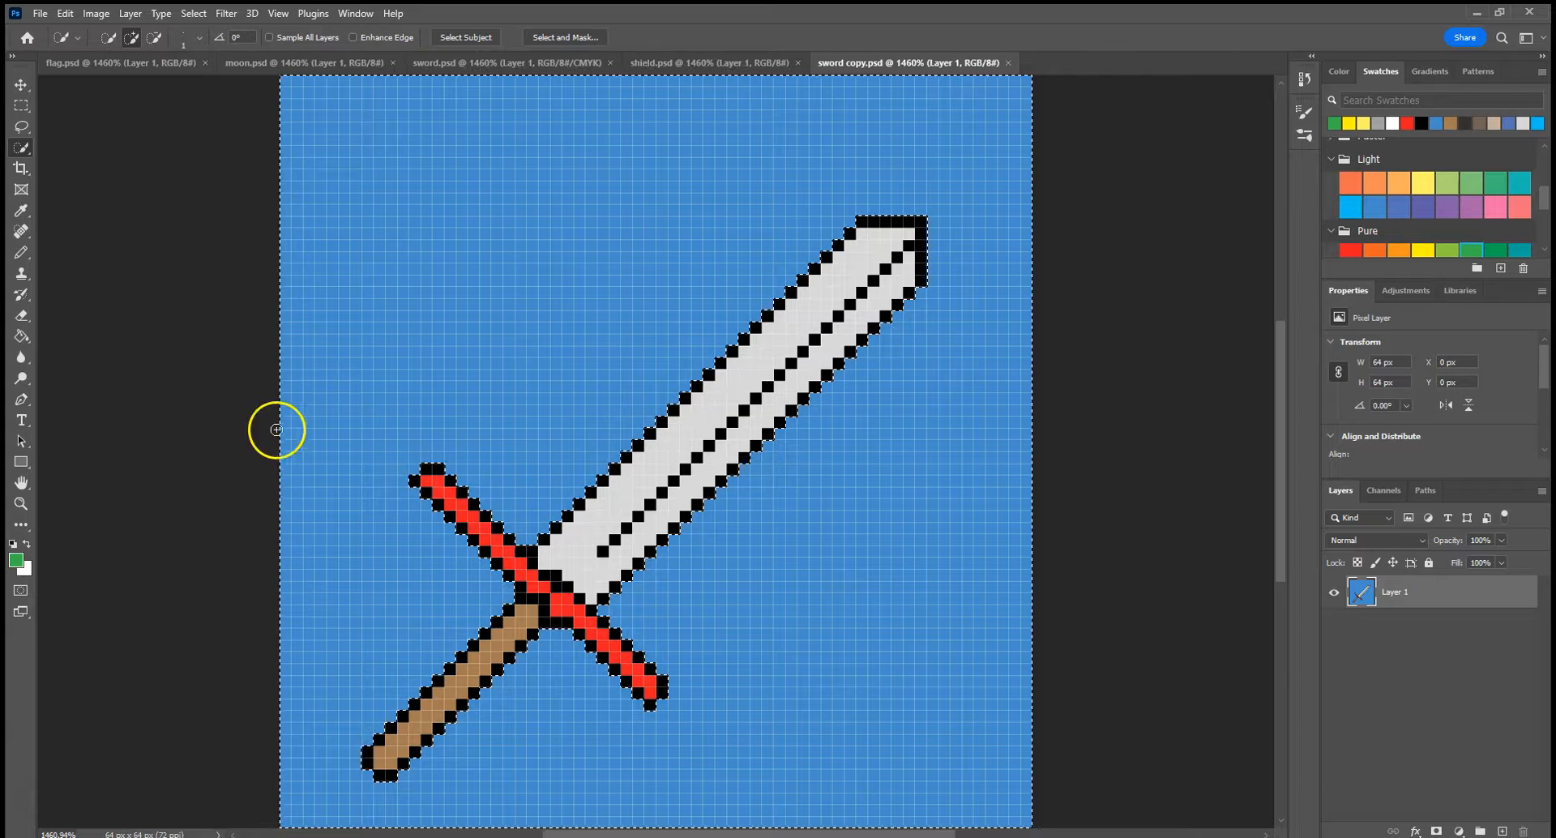
{"action": "left_click", "coordinate": [196, 14]}
{"action": "left_click", "coordinate": [195, 76]}
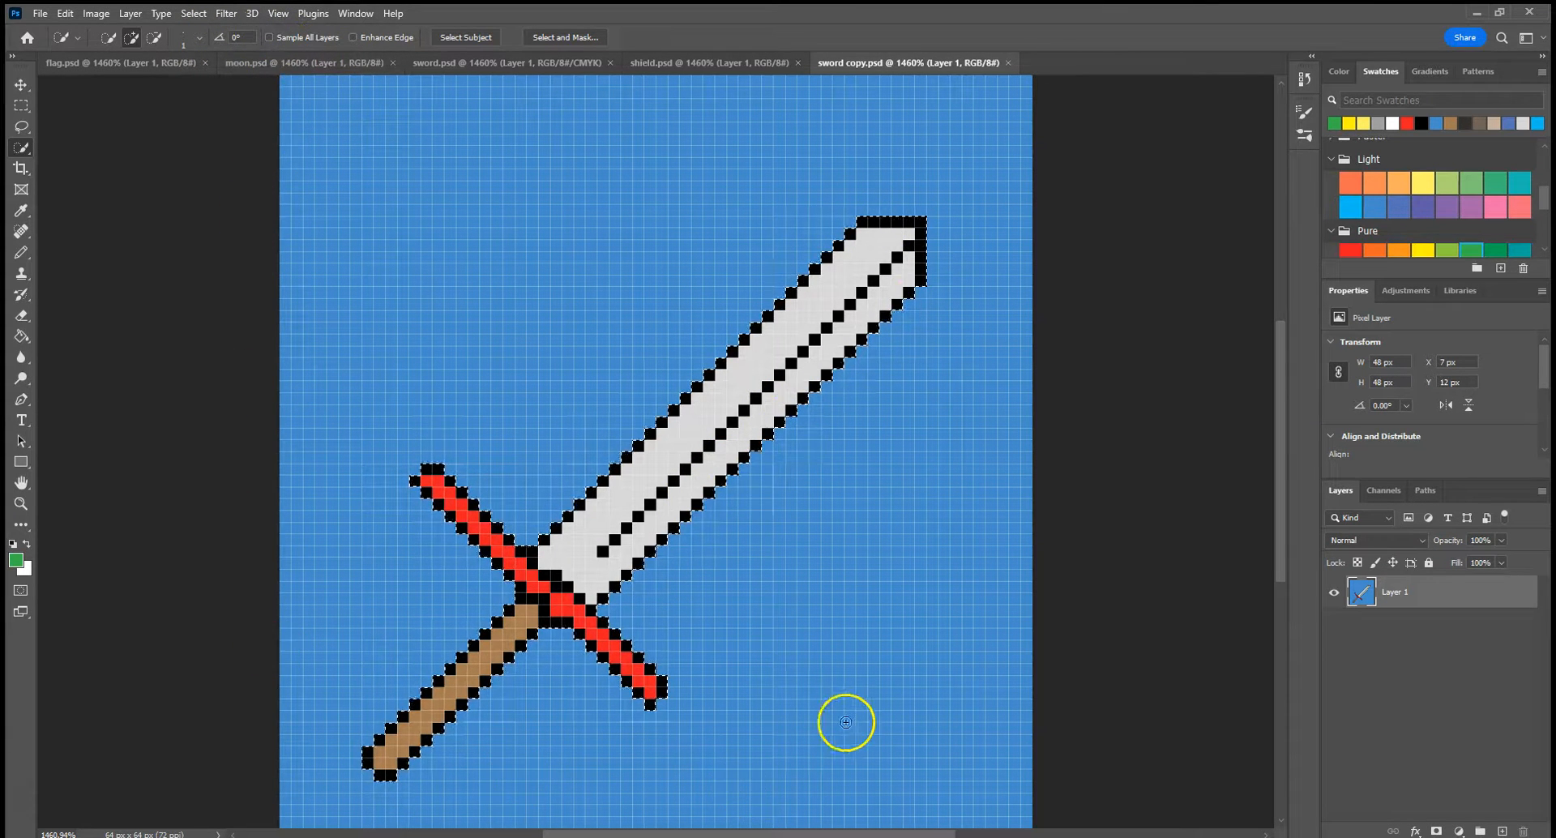
{"action": "left_click", "coordinate": [193, 13]}
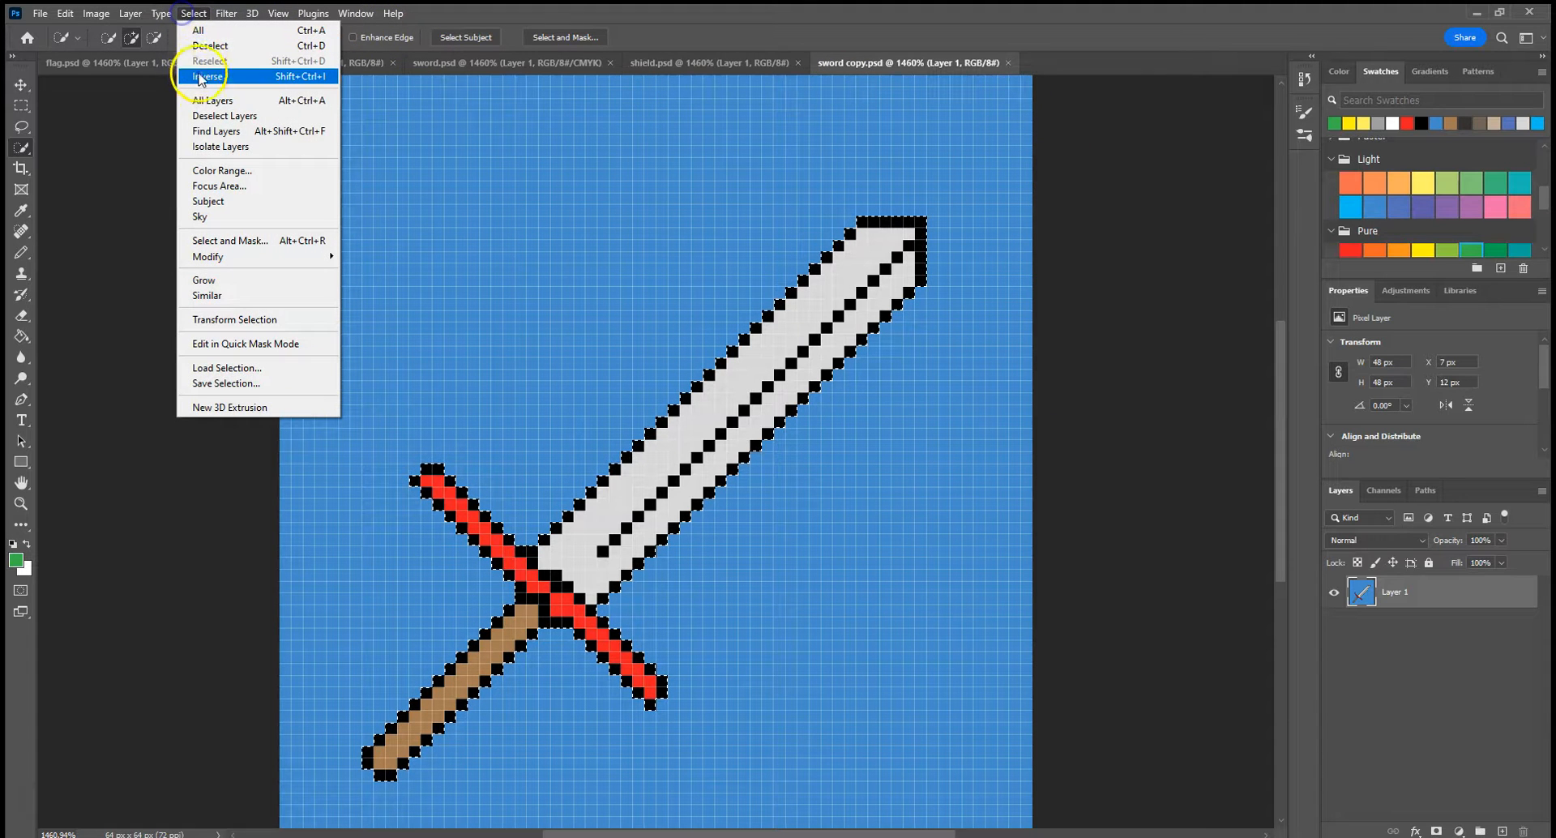
{"action": "left_click", "coordinate": [201, 76]}
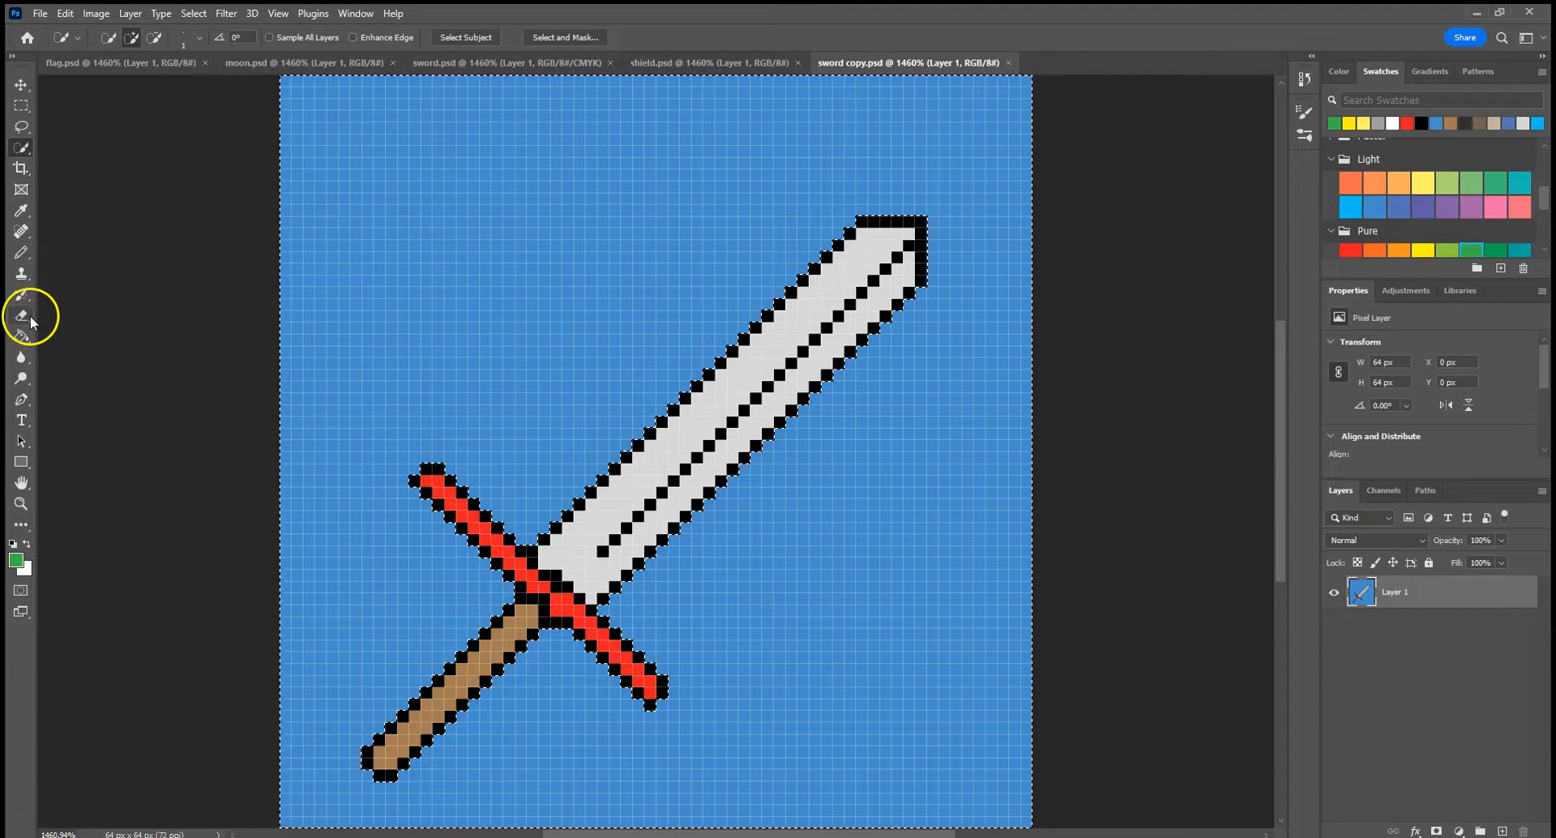
Try a horizontal green Pencil line across the selected background at blade height, and undo the line
{"action": "left_click", "coordinate": [24, 254]}
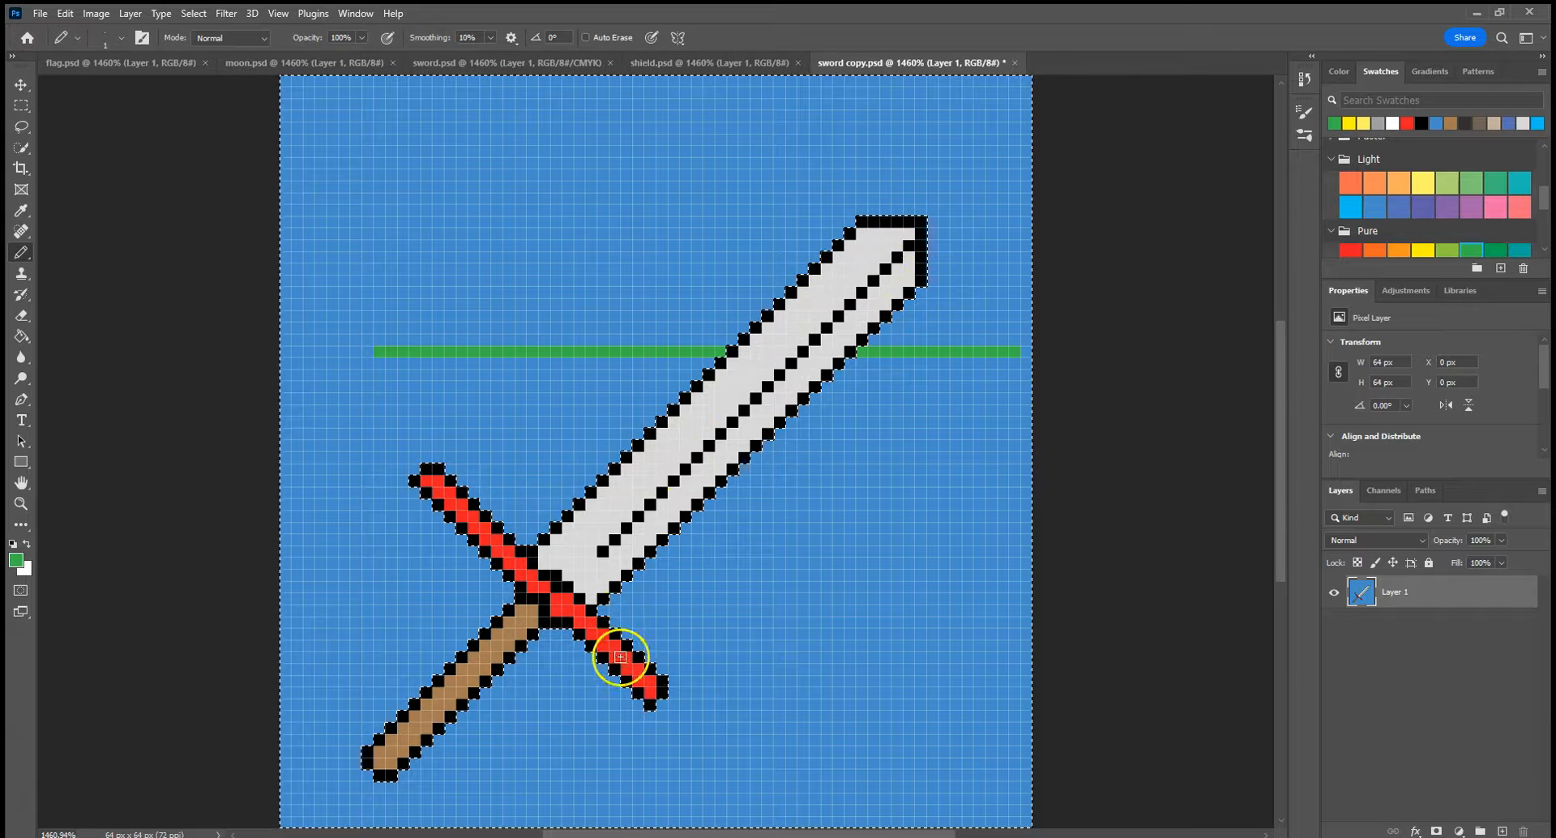
{"action": "key", "text": "ctrl+z"}
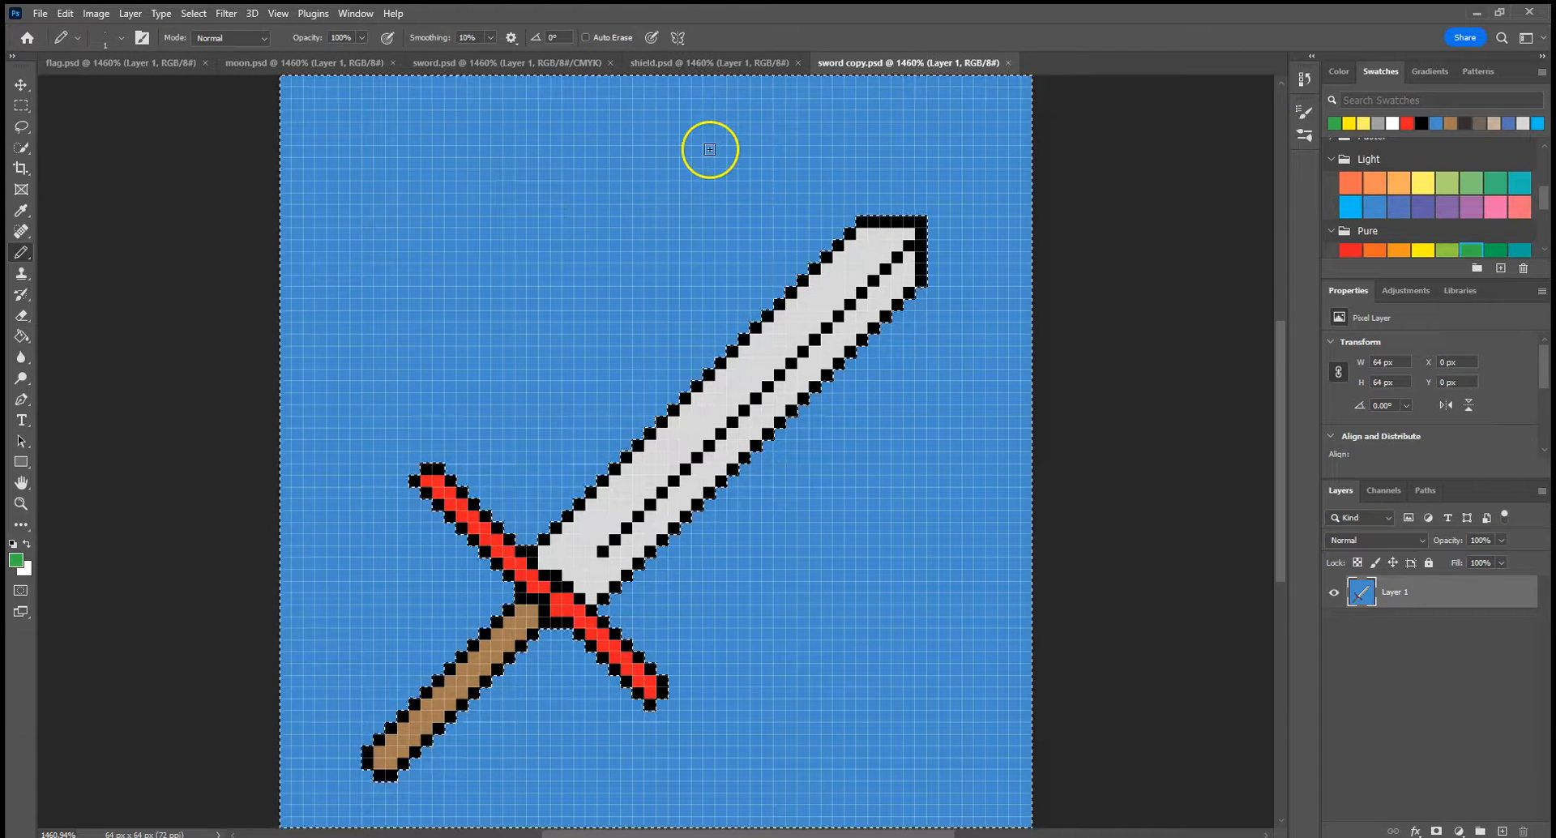
Fill the selected background with navy blue from the Darker swatches using the Paint Bucket, and refill it with the group's teal blue
{"action": "scroll", "coordinate": [1378, 175], "scroll_direction": "down", "scroll_amount": 4}
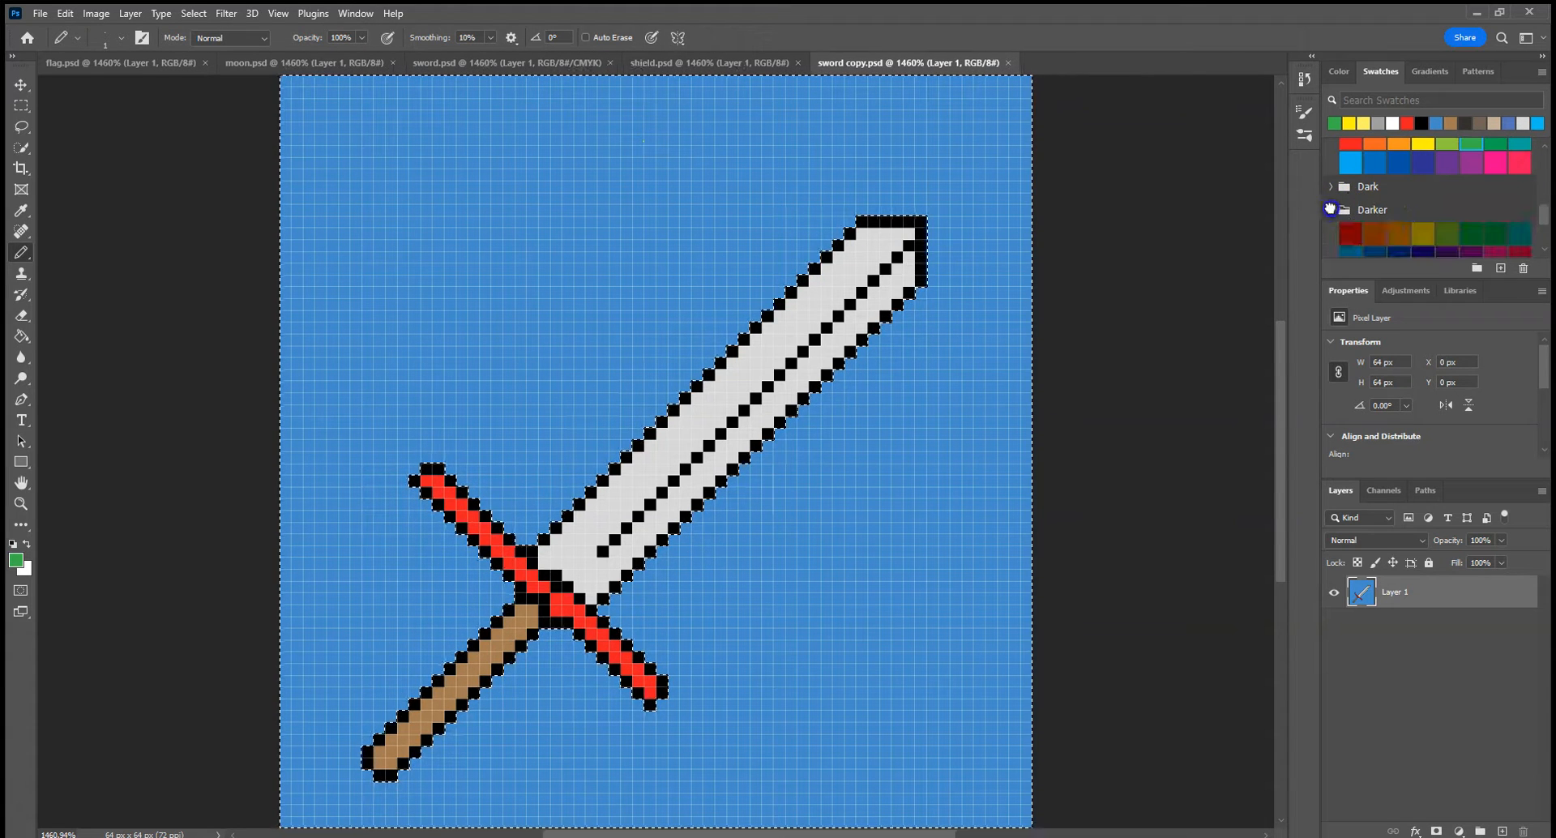
{"action": "scroll", "coordinate": [1387, 214], "scroll_direction": "down", "scroll_amount": 2}
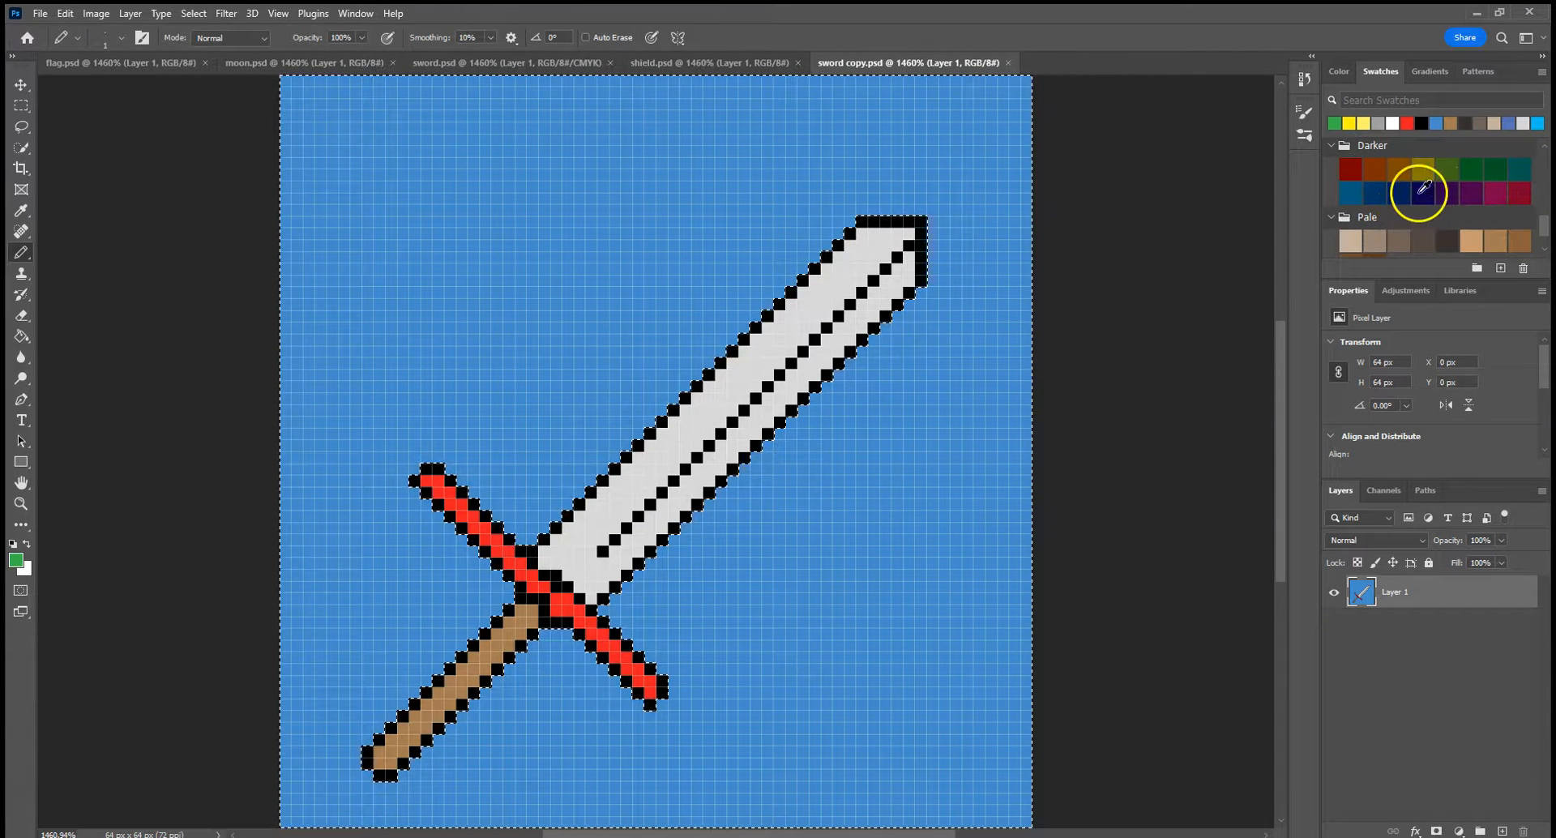
{"action": "left_click", "coordinate": [1376, 195]}
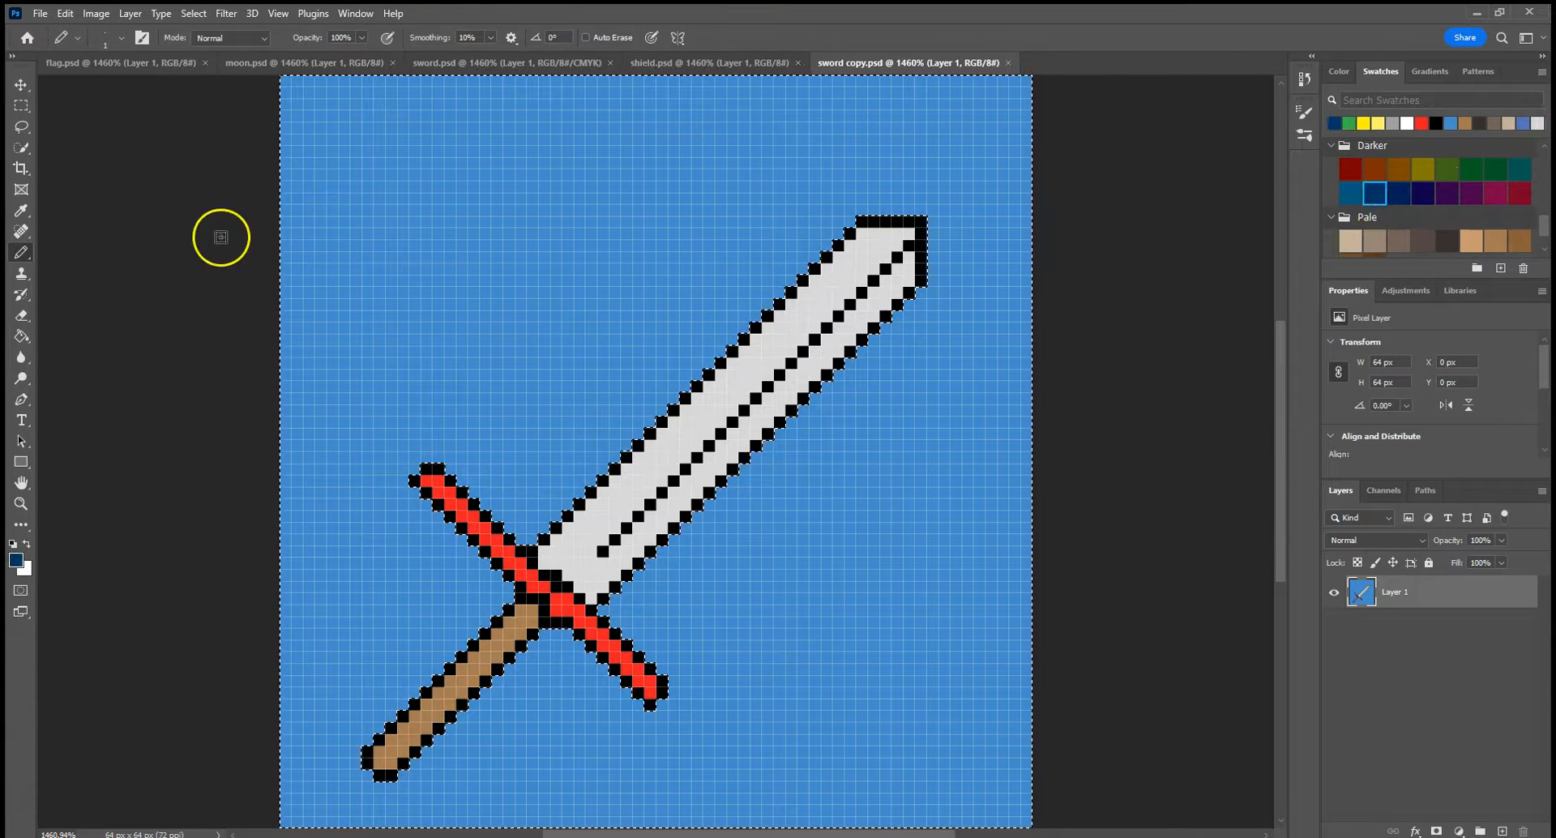
{"action": "left_click", "coordinate": [22, 337]}
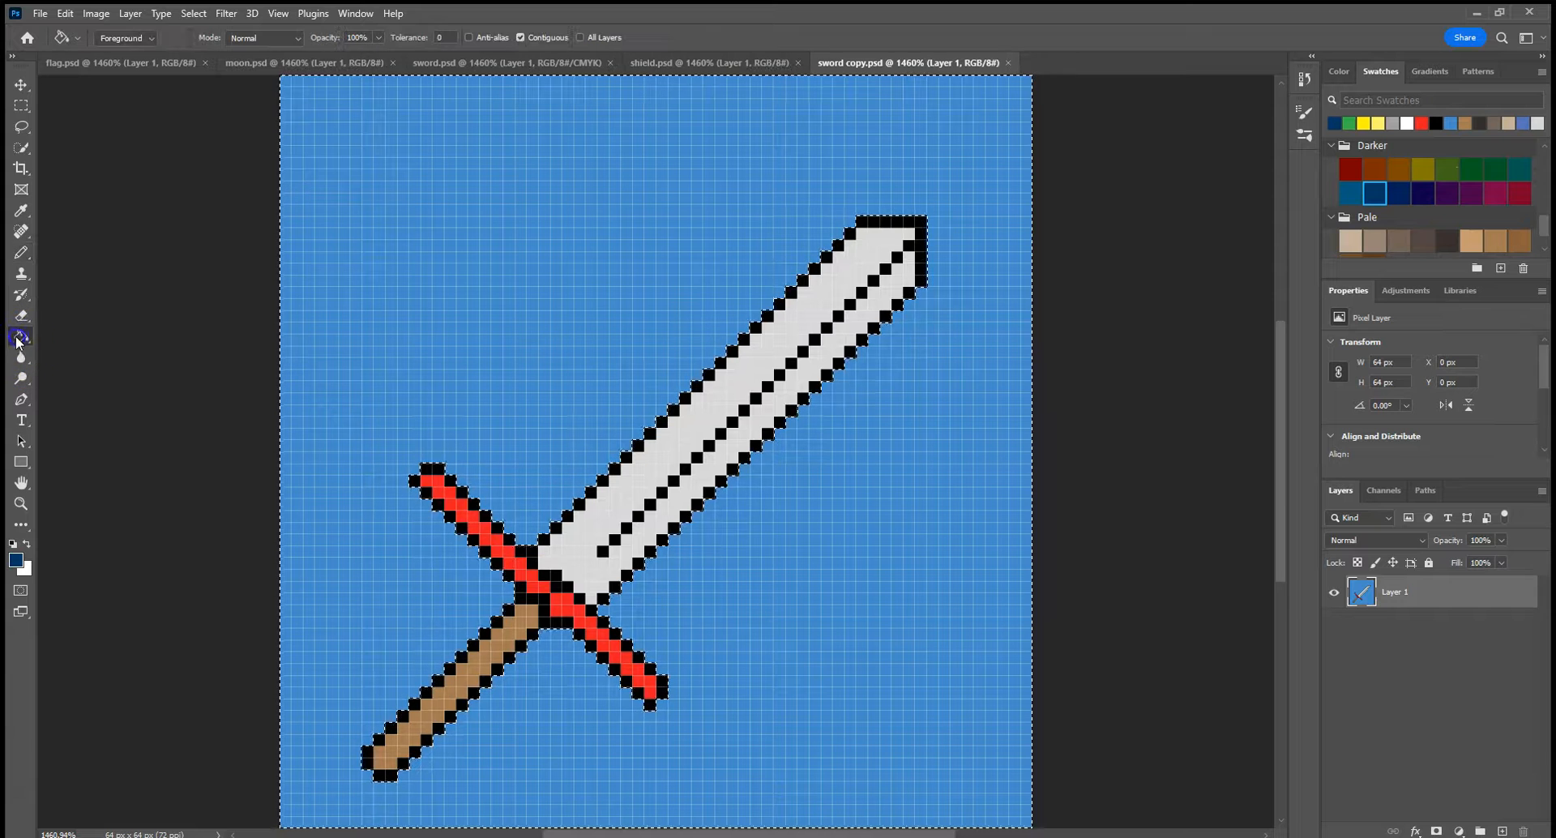
{"action": "left_click", "coordinate": [408, 224]}
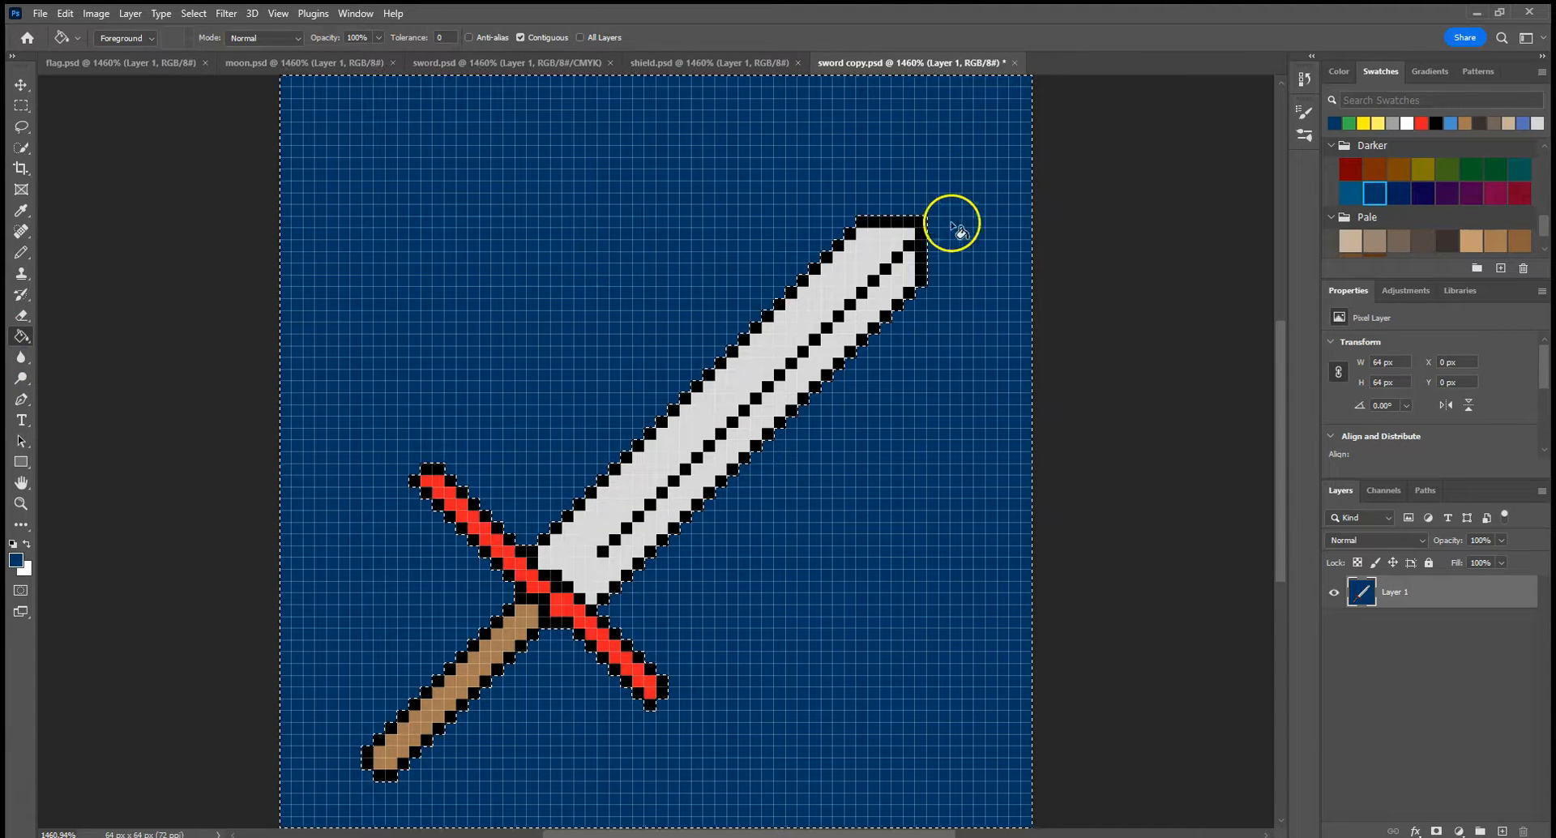
{"action": "left_click", "coordinate": [1350, 193]}
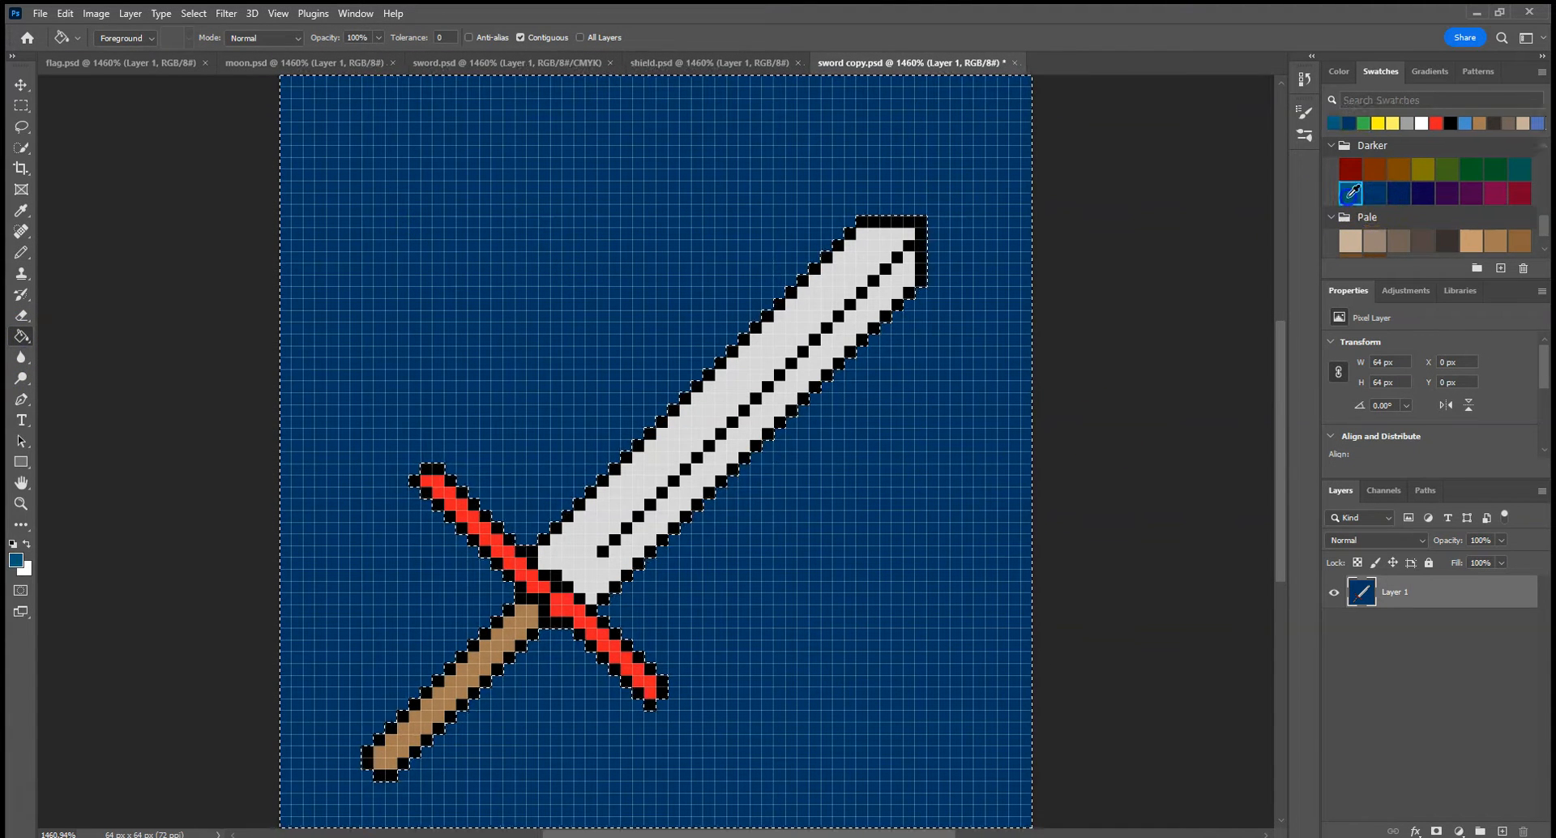
{"action": "left_click", "coordinate": [958, 183]}
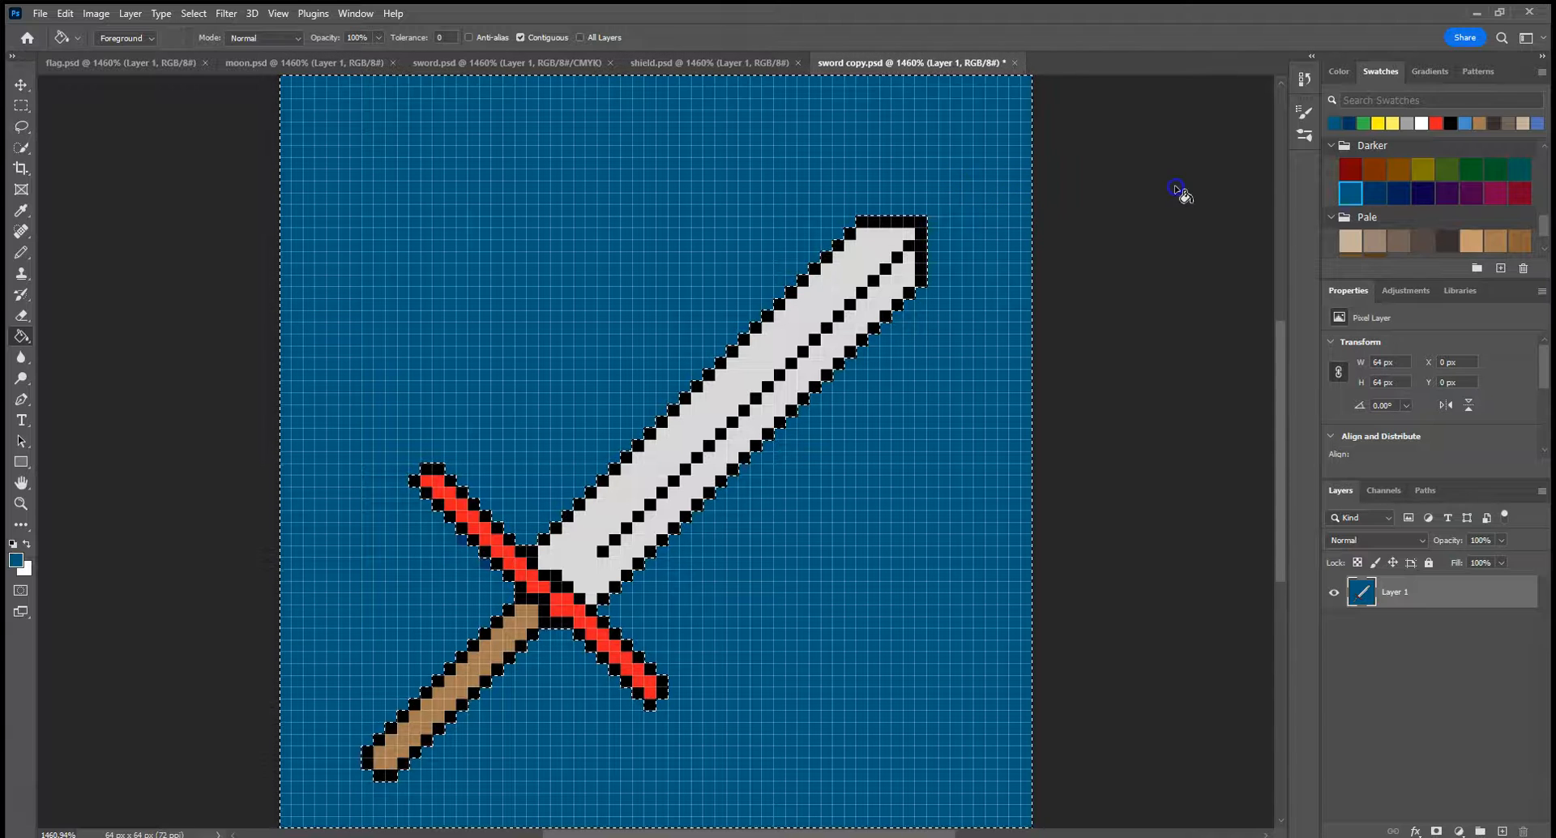
{"action": "left_click", "coordinate": [841, 247]}
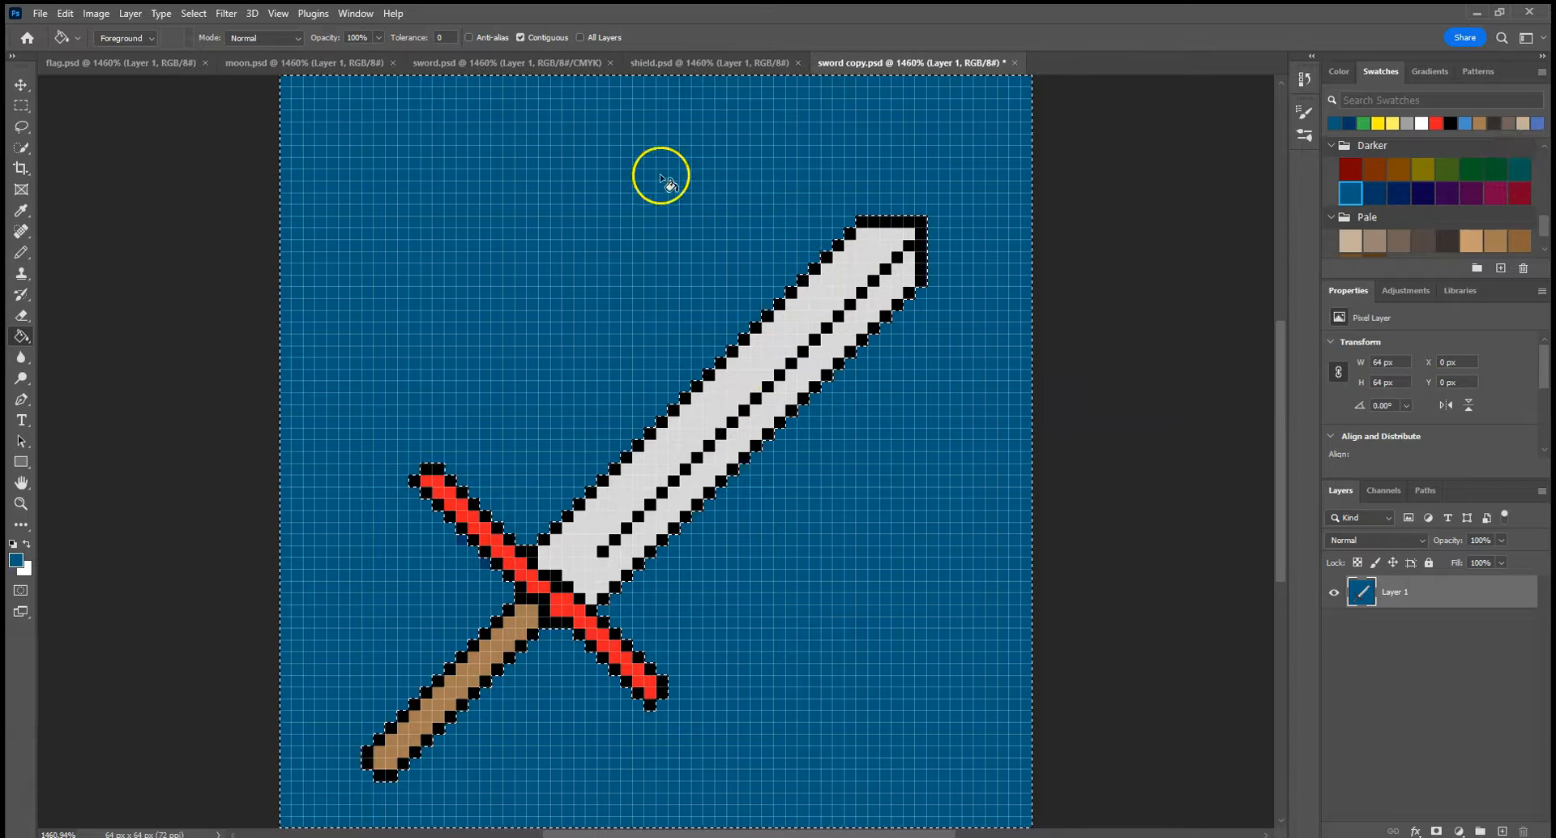
Invert the selection so that it covers only the sword
{"action": "left_click", "coordinate": [194, 13]}
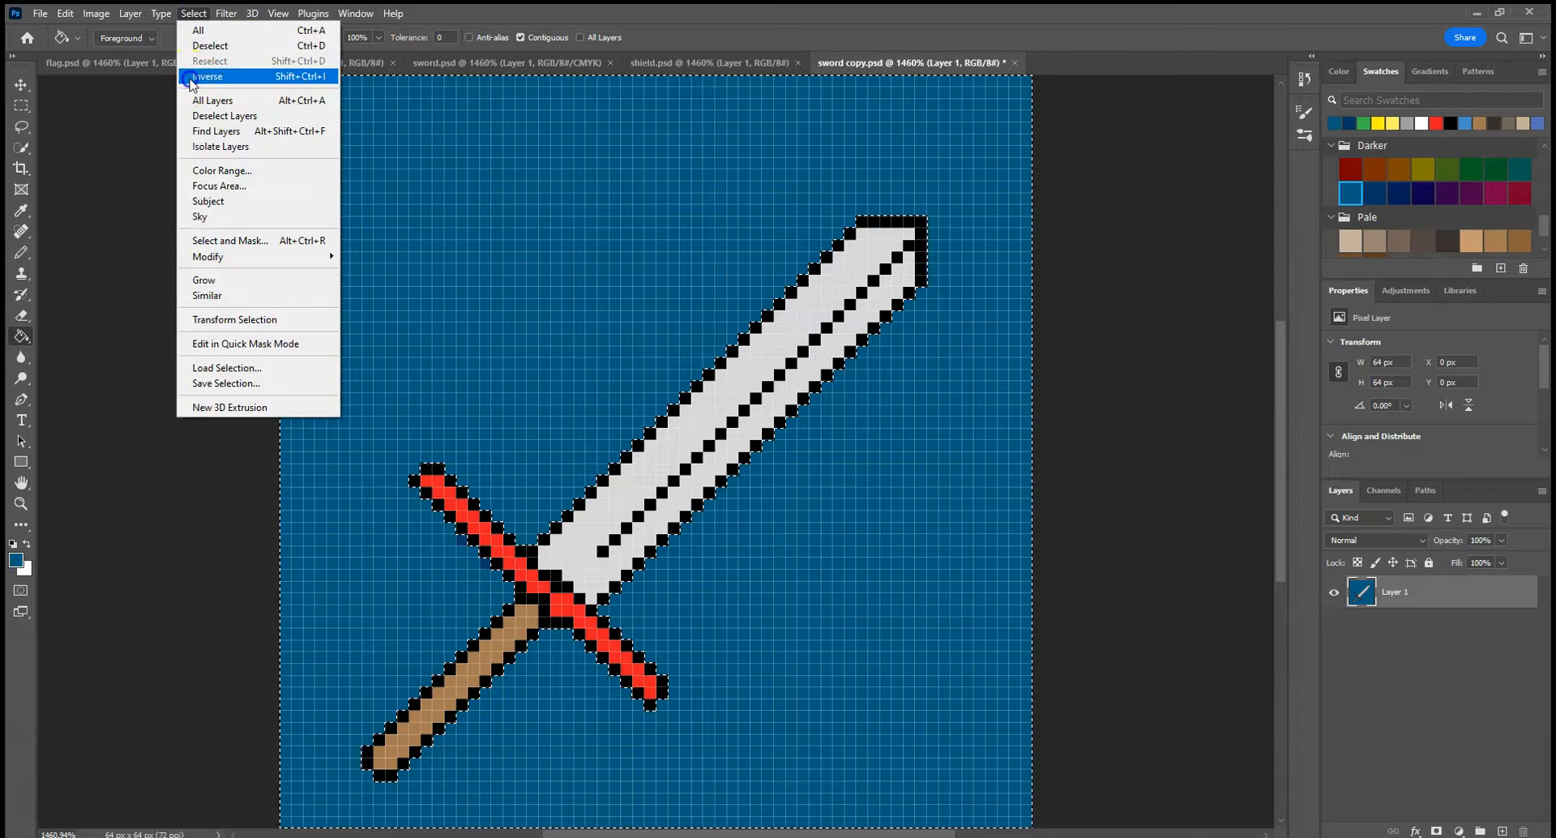
{"action": "left_click", "coordinate": [203, 72]}
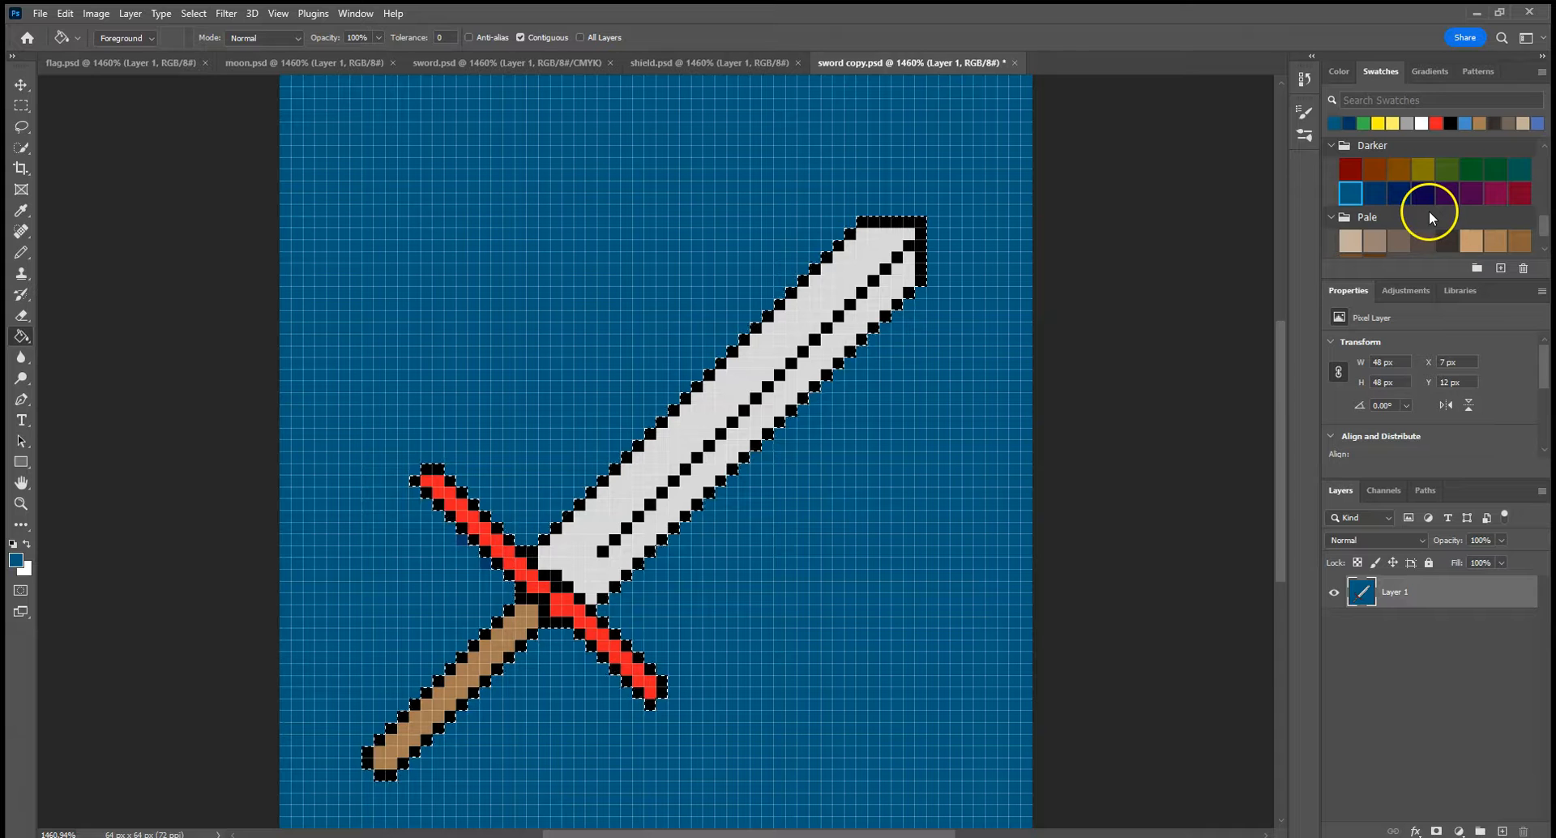
Try filling the blade with the light orange from the Light swatches, and undo the fill
{"action": "scroll", "coordinate": [1428, 204], "scroll_direction": "up", "scroll_amount": 2}
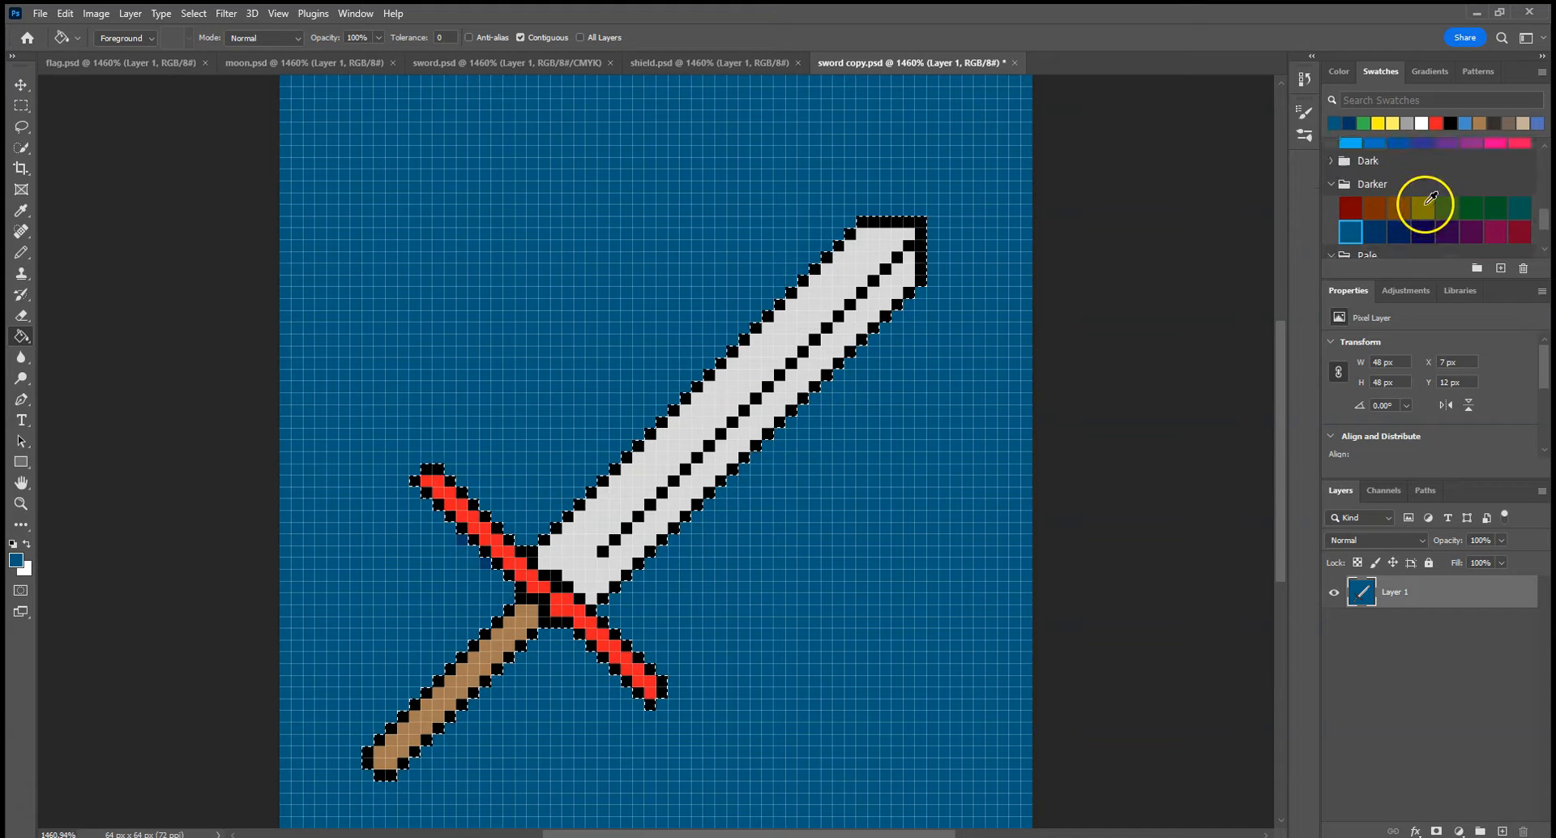
{"action": "scroll", "coordinate": [1428, 202], "scroll_direction": "up", "scroll_amount": 4}
{"action": "scroll", "coordinate": [1418, 186], "scroll_direction": "up", "scroll_amount": 3}
{"action": "left_click", "coordinate": [1406, 183]}
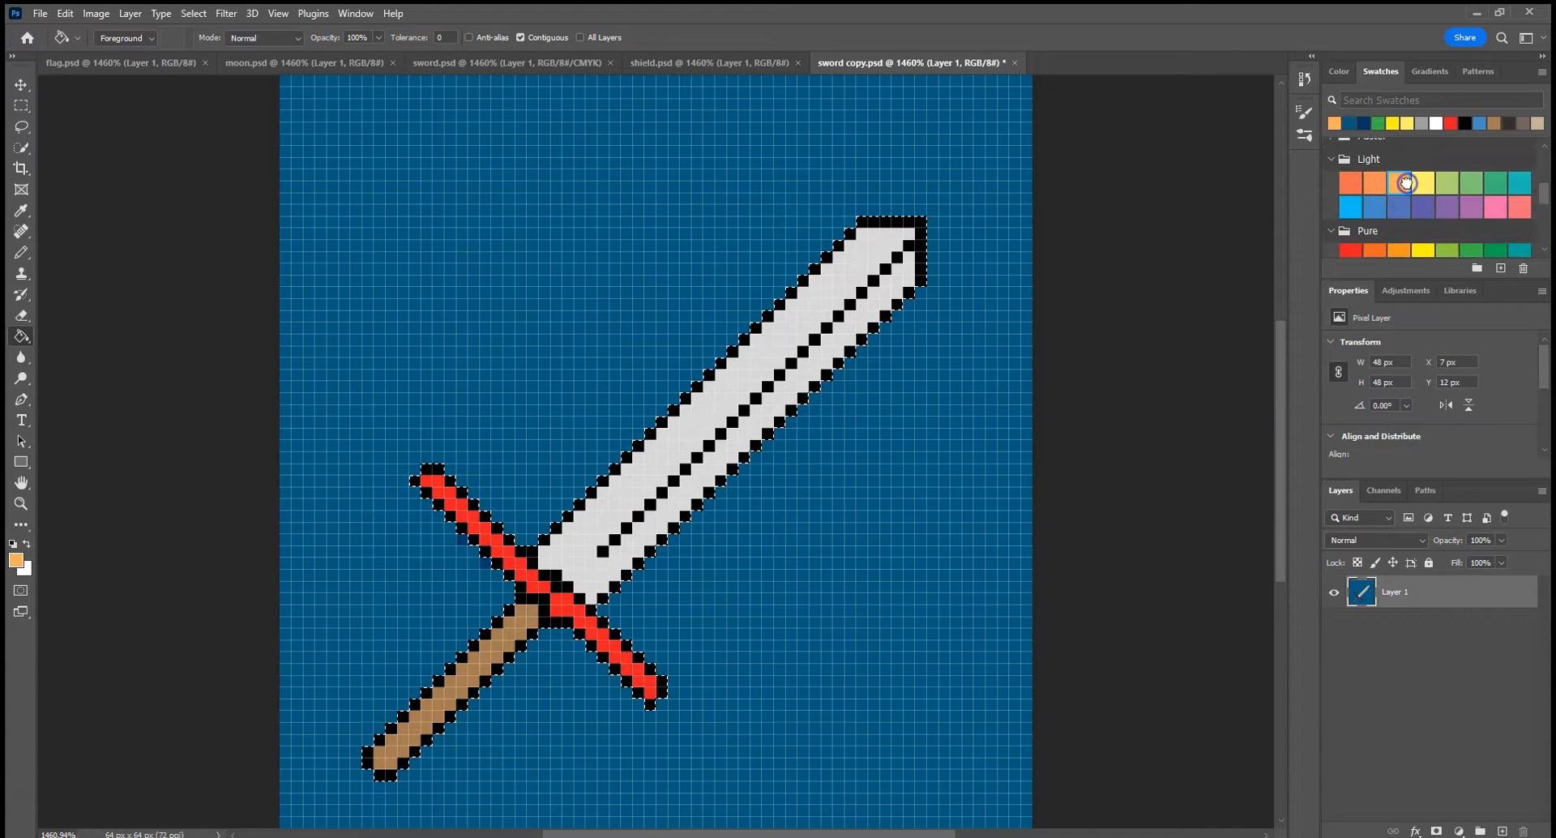
{"action": "left_click", "coordinate": [801, 311]}
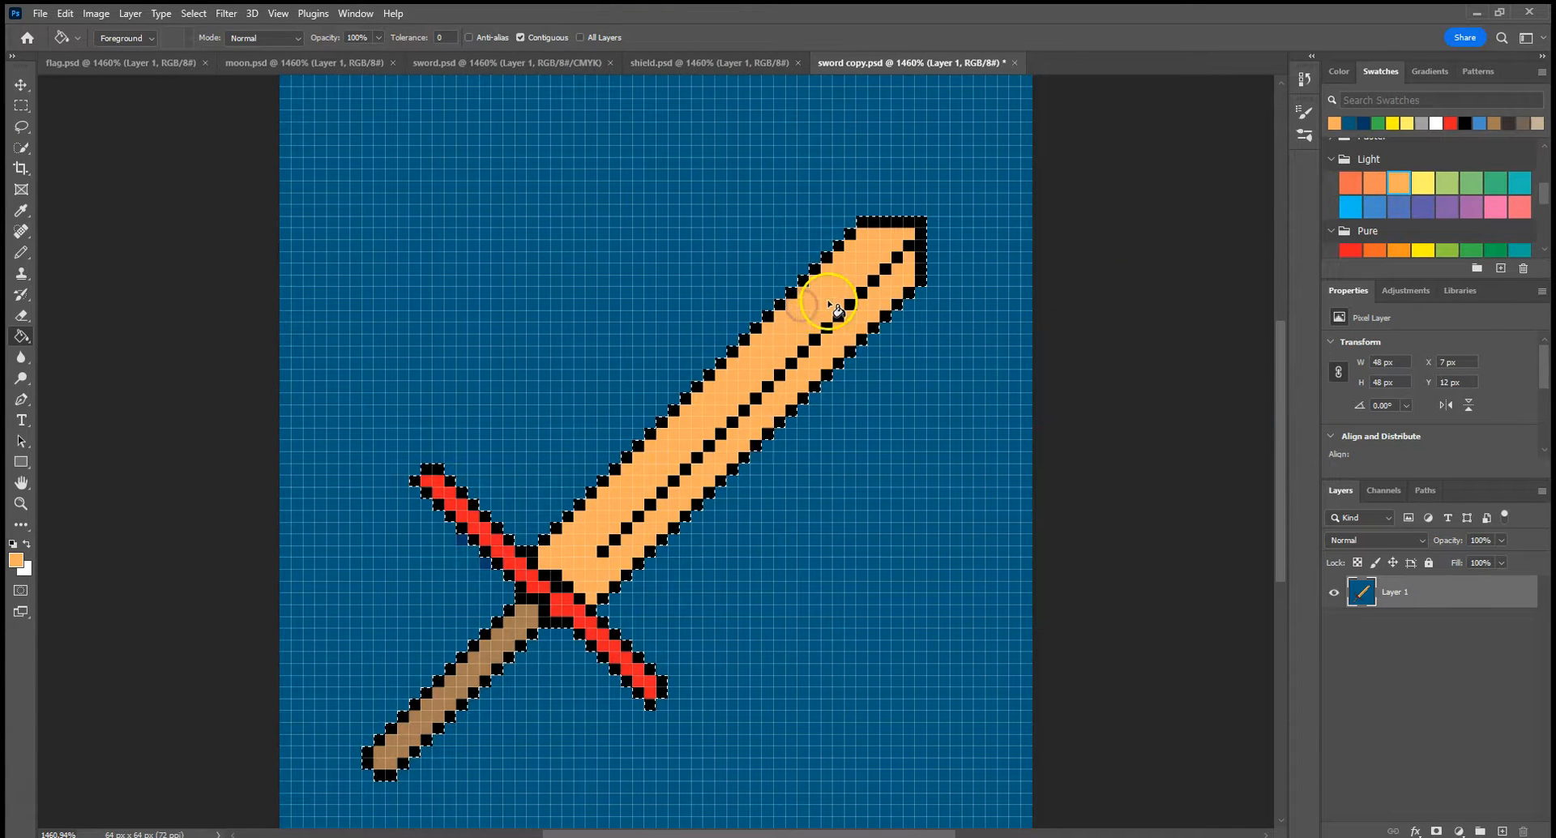
{"action": "key", "text": "ctrl+z"}
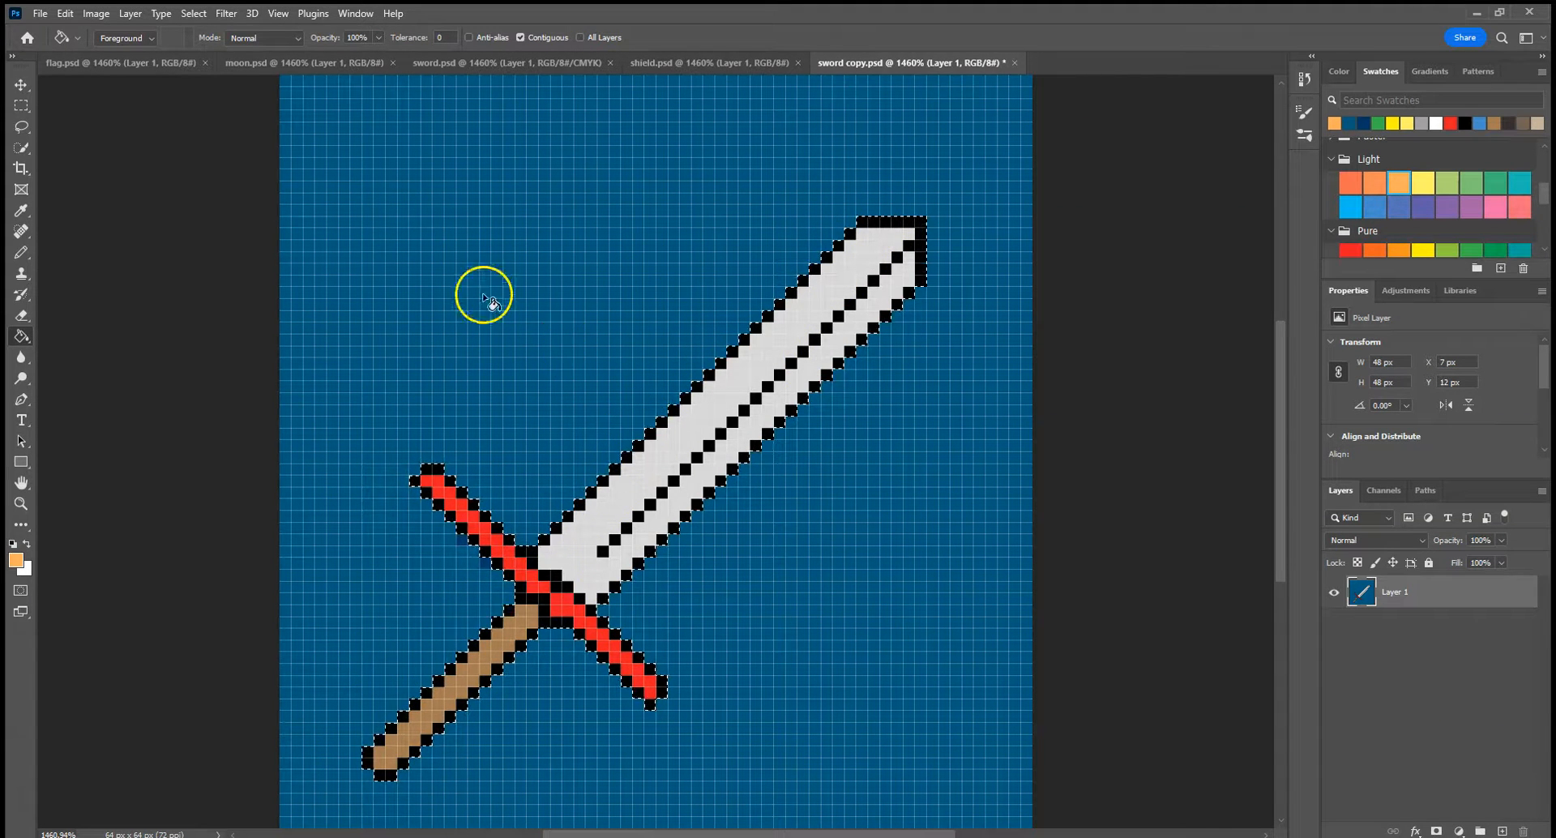
Clear the selected sword's pixels from Layer 1
{"action": "left_click", "coordinate": [65, 14]}
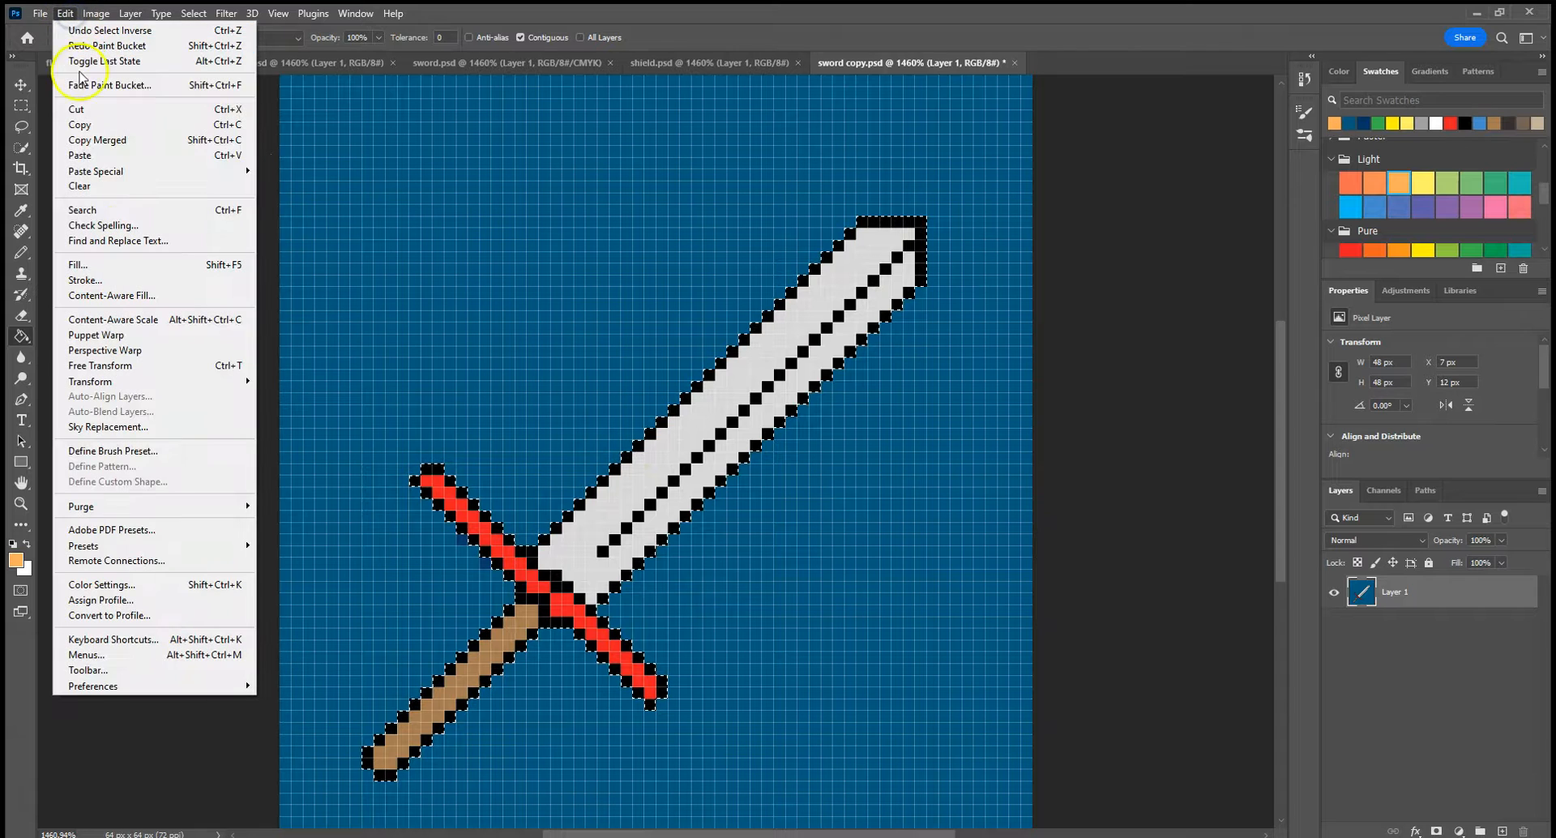
{"action": "left_click", "coordinate": [94, 189]}
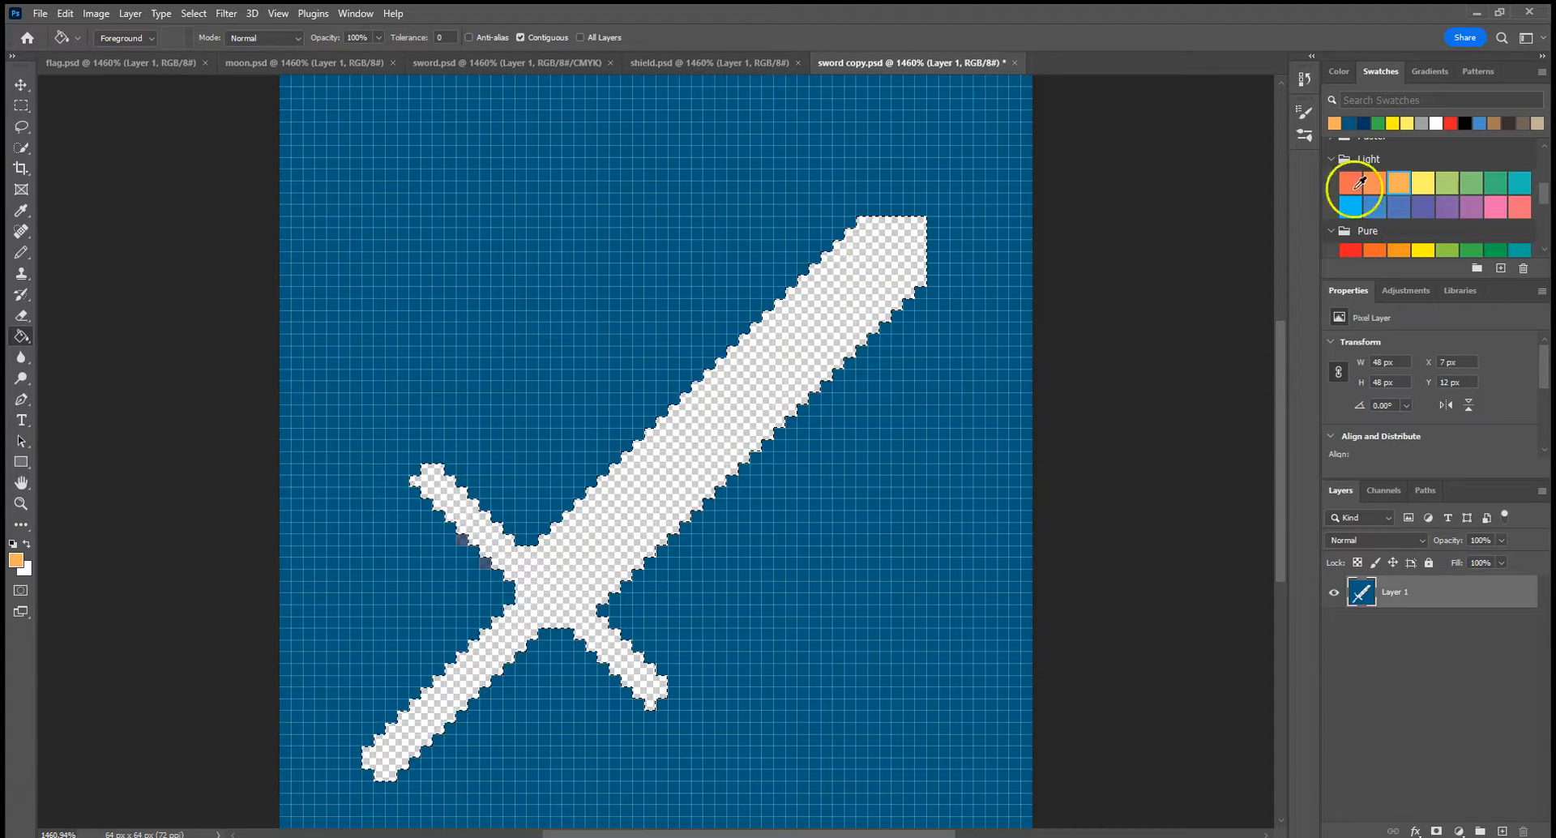
Set the foreground color to the Light group's violet, try filling the cleared sword shape with anti-aliasing off, and undo the fill
{"action": "left_click", "coordinate": [1422, 207]}
{"action": "left_click", "coordinate": [869, 288]}
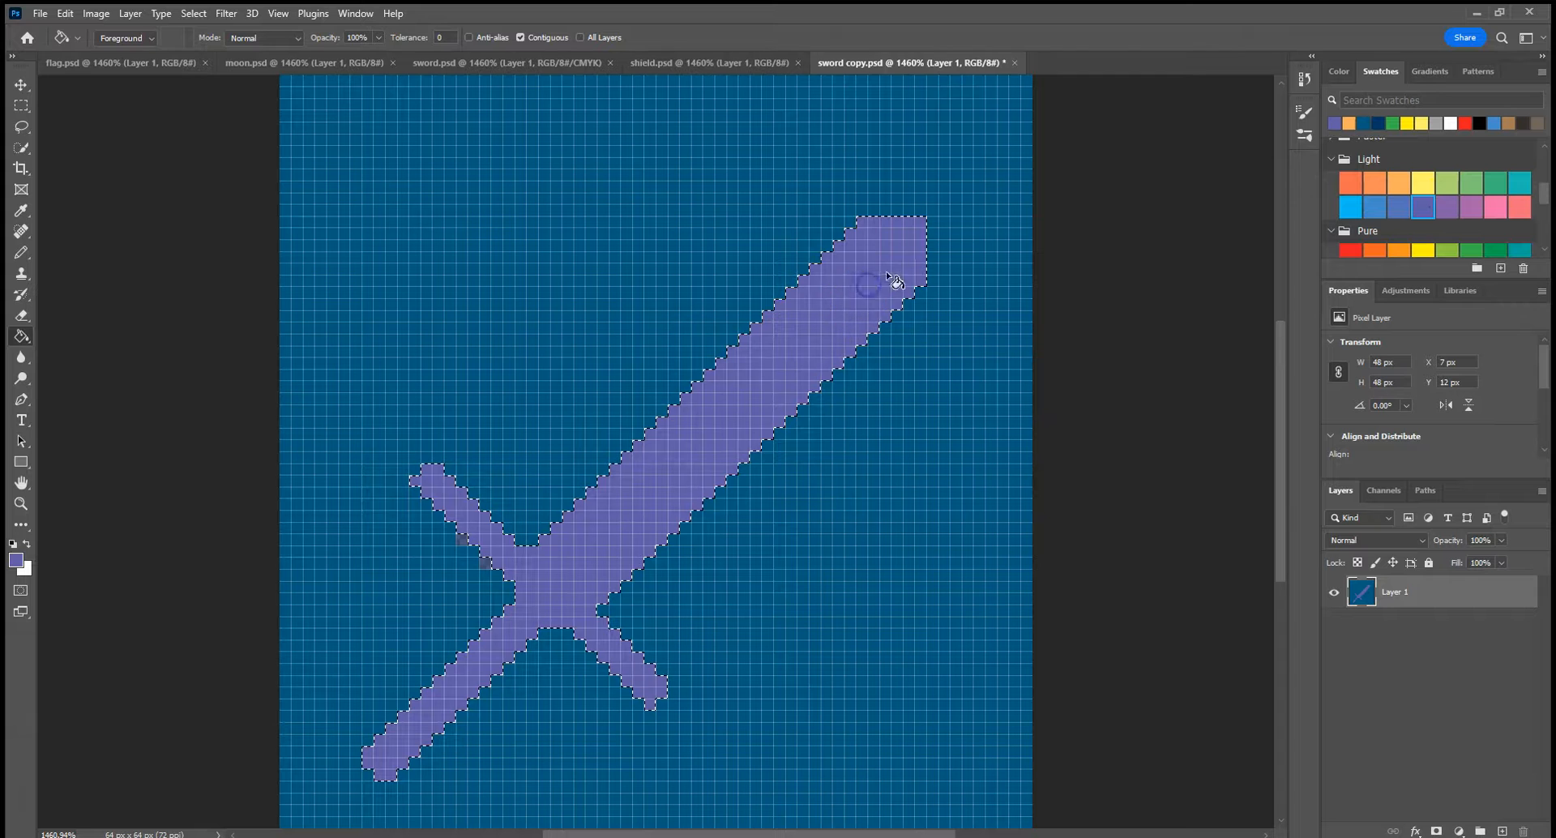
{"action": "left_click", "coordinate": [65, 14]}
{"action": "left_click", "coordinate": [77, 33]}
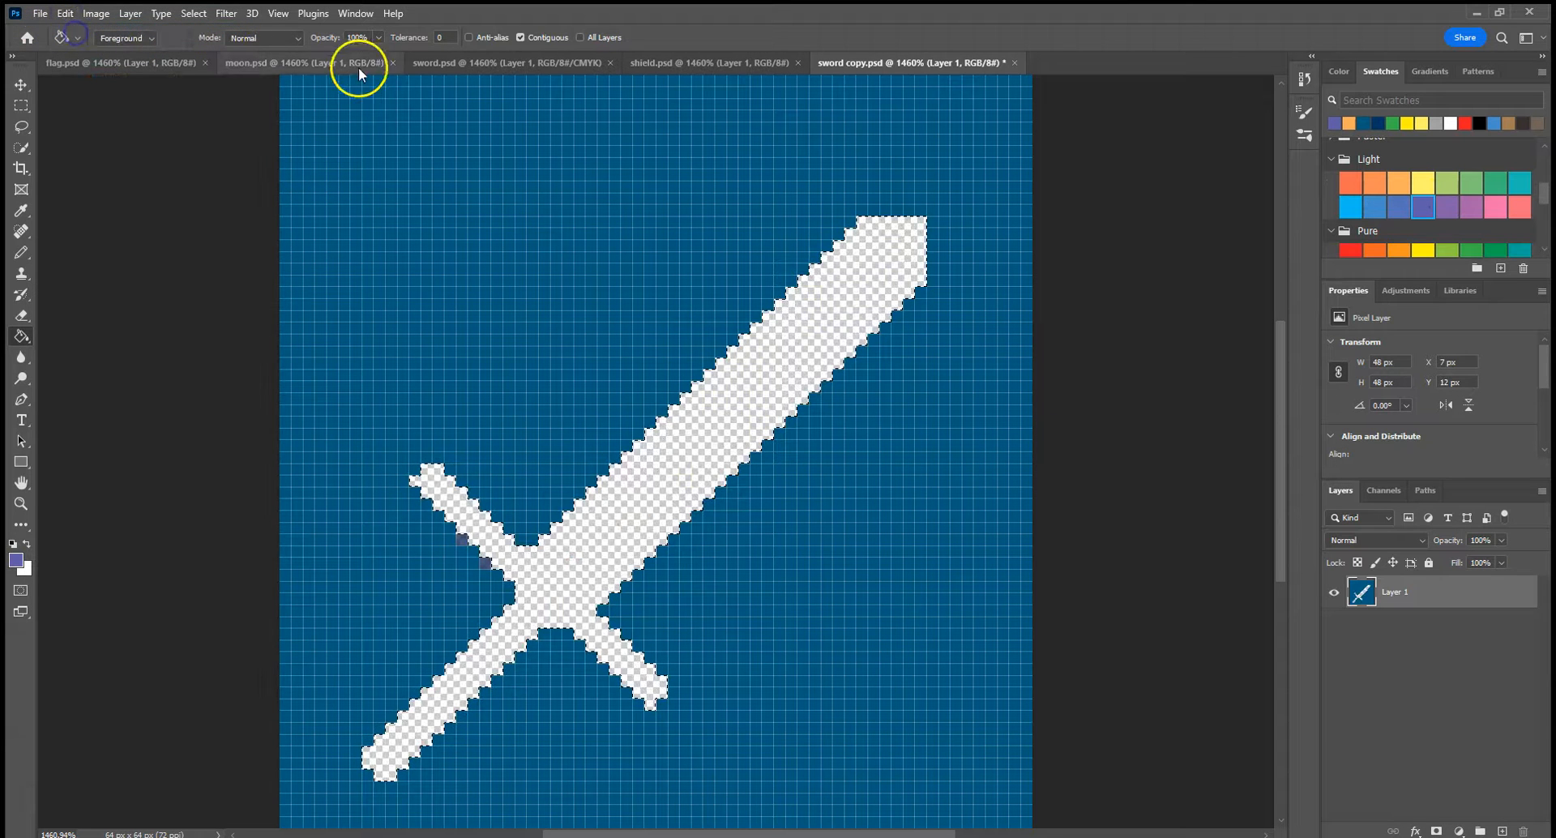
Try the violet fill of the sword shape with the Paint Bucket's anti-aliasing on, undo it, and turn anti-aliasing back off
{"action": "left_click", "coordinate": [489, 38]}
{"action": "left_click", "coordinate": [809, 327]}
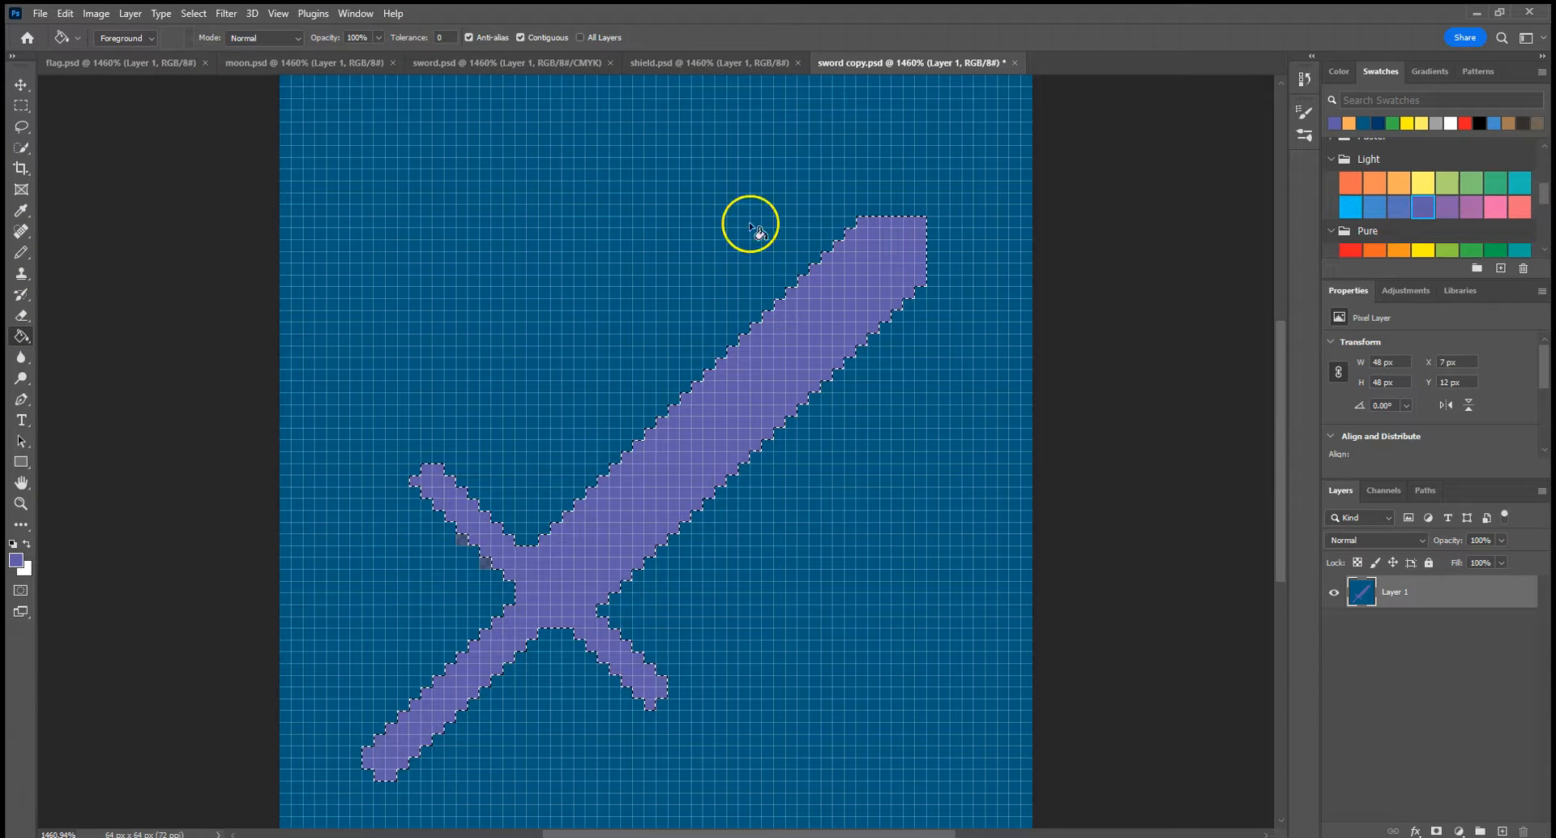
{"action": "left_click", "coordinate": [65, 14]}
{"action": "left_click", "coordinate": [97, 30]}
{"action": "left_click", "coordinate": [482, 38]}
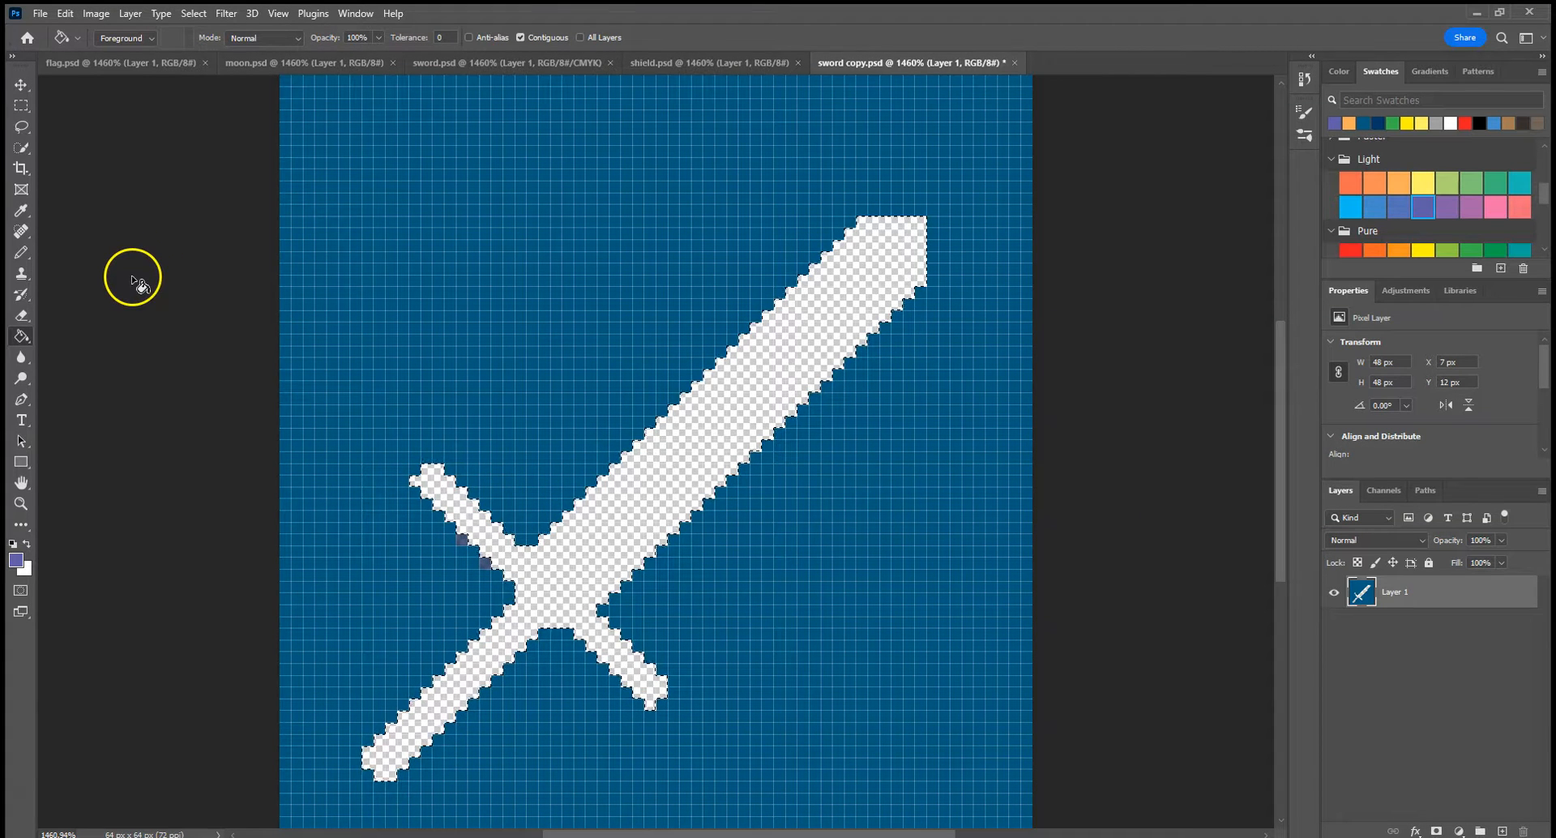
Paint a freehand violet stroke along the cleared blade with the Brush tool
{"action": "left_click", "coordinate": [21, 463]}
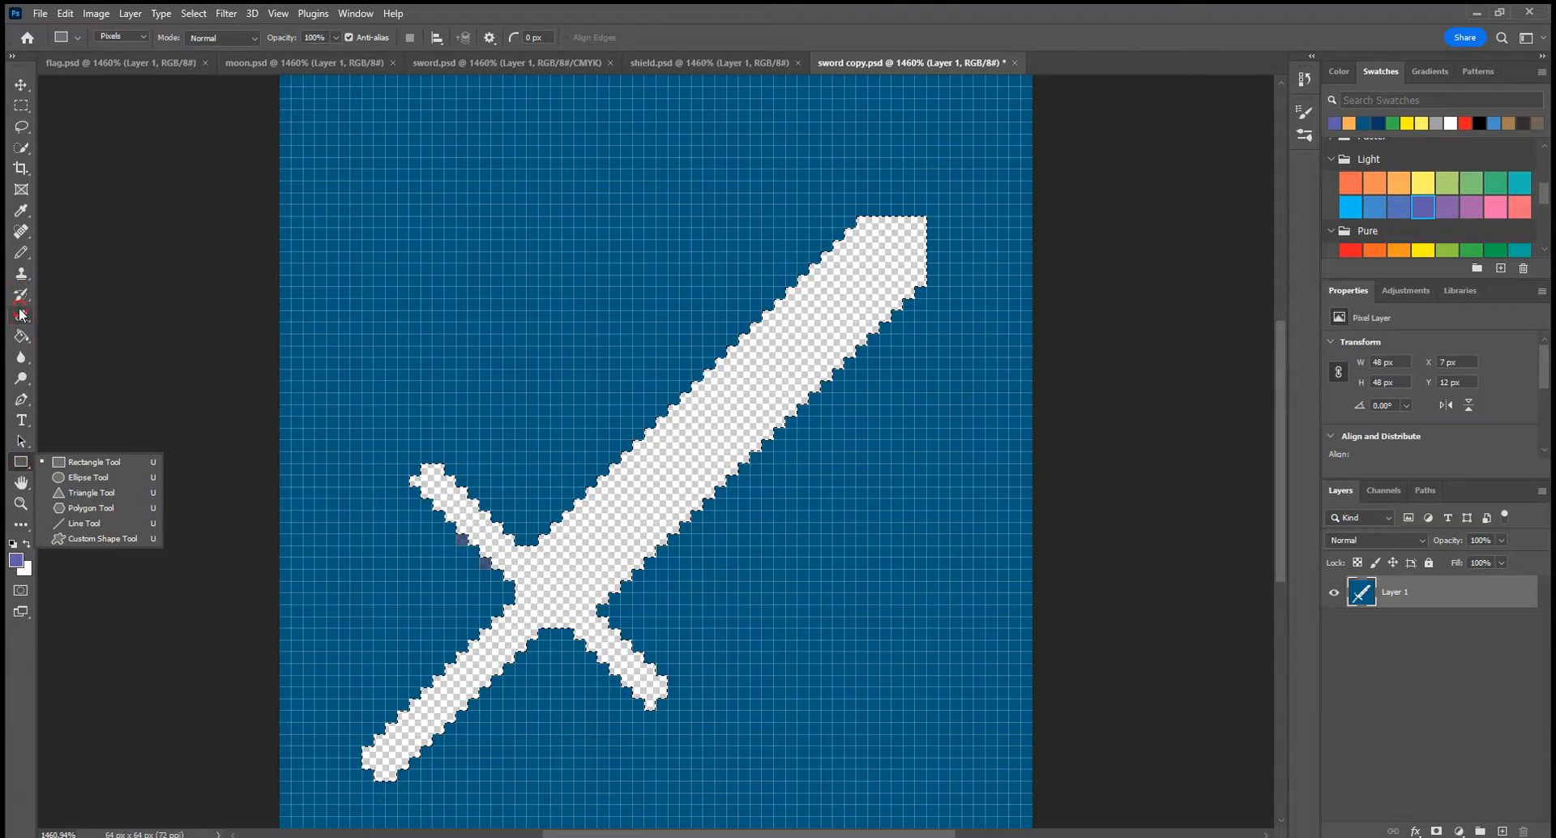
{"action": "left_click", "coordinate": [20, 251]}
{"action": "left_click", "coordinate": [59, 251]}
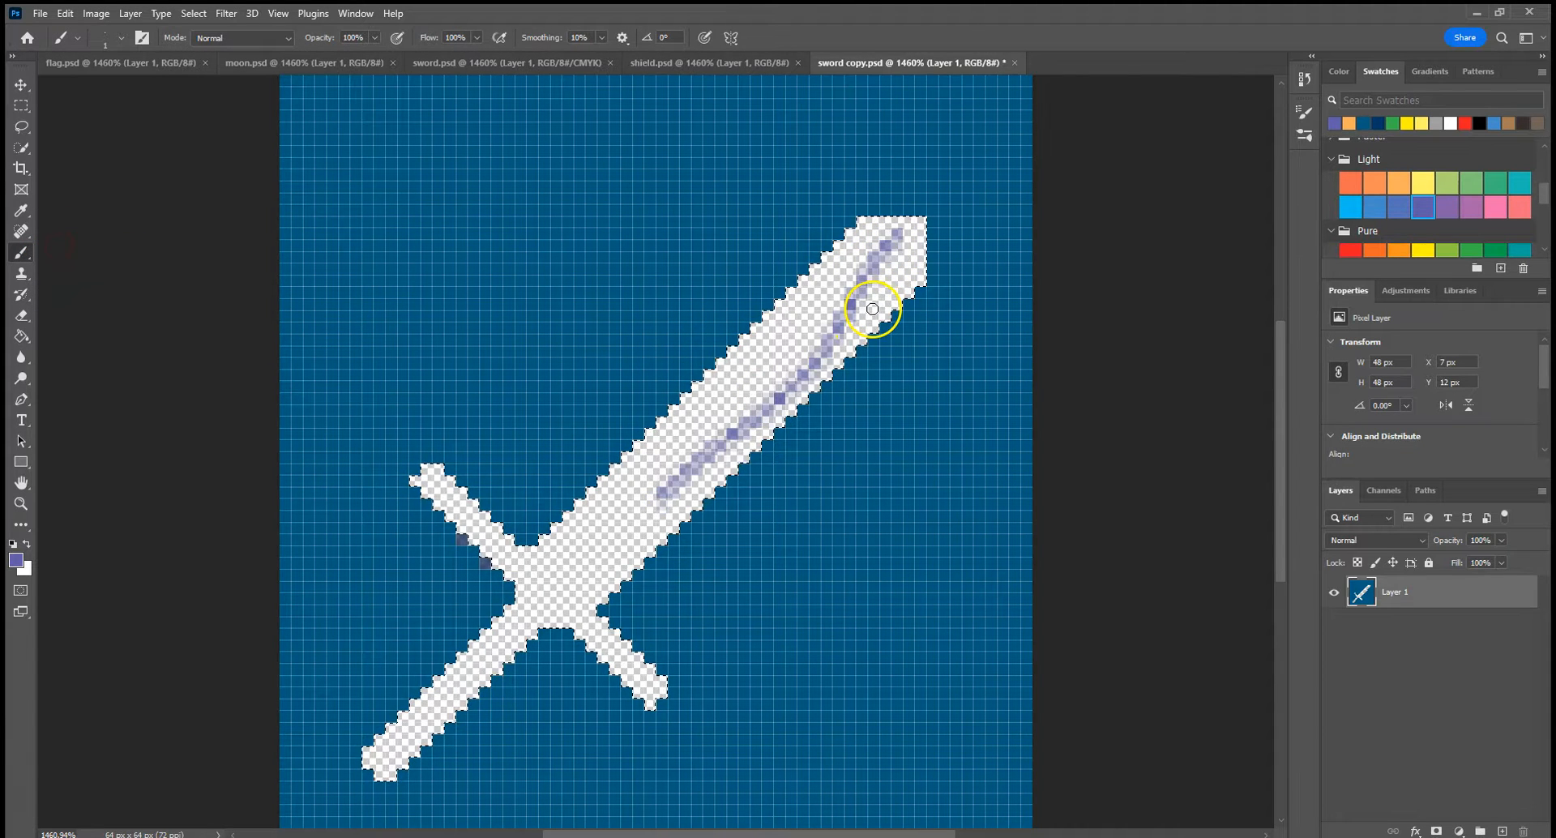
Undo the violet brush stroke and fill the cleared sword shape with the dark gray starting the Grayscale group's third row
{"action": "key", "text": "ctrl+z"}
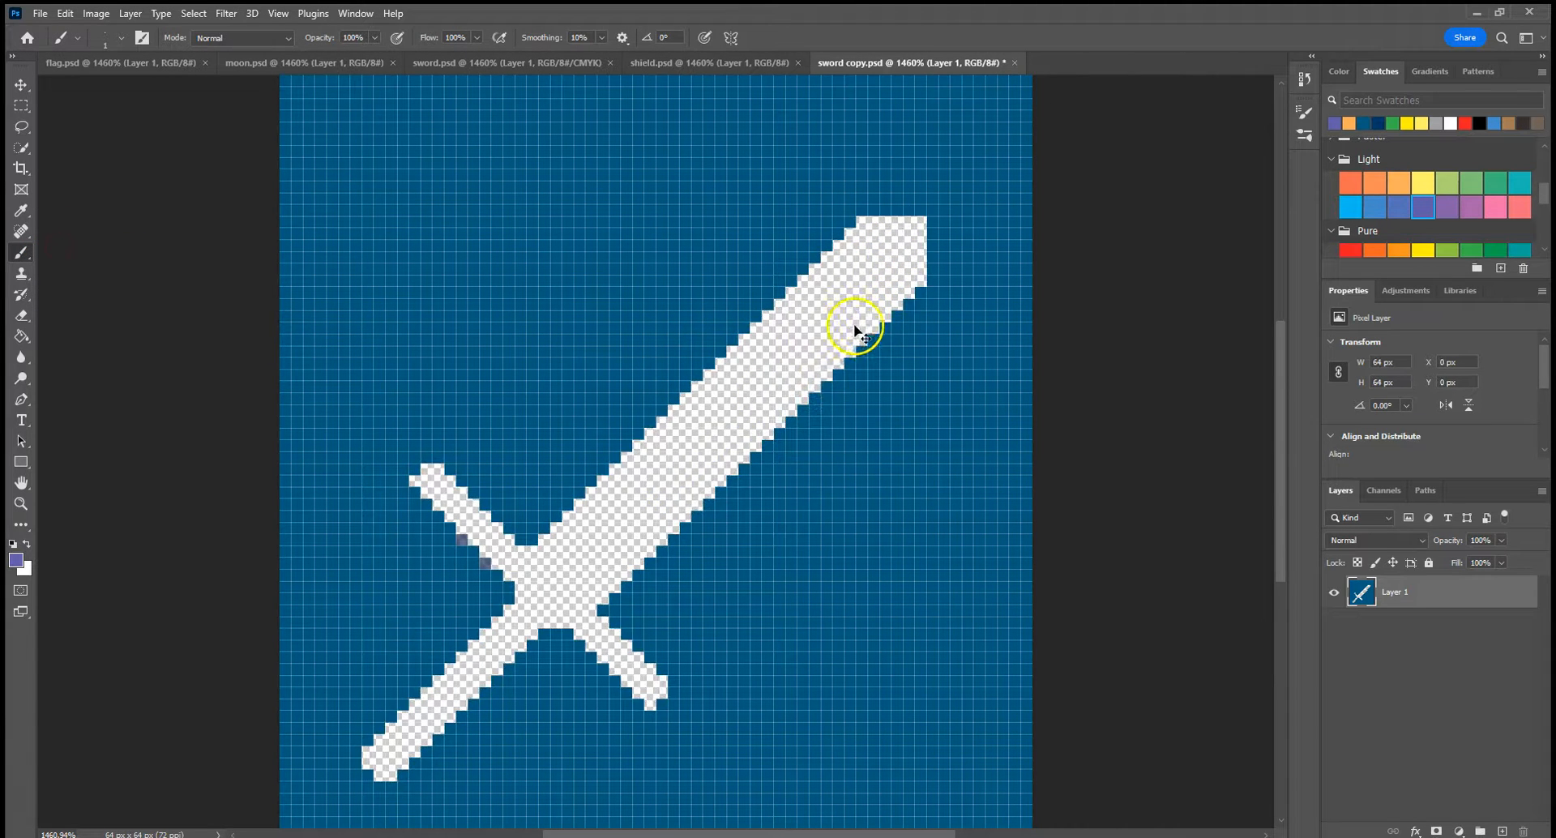
{"action": "key", "text": "g"}
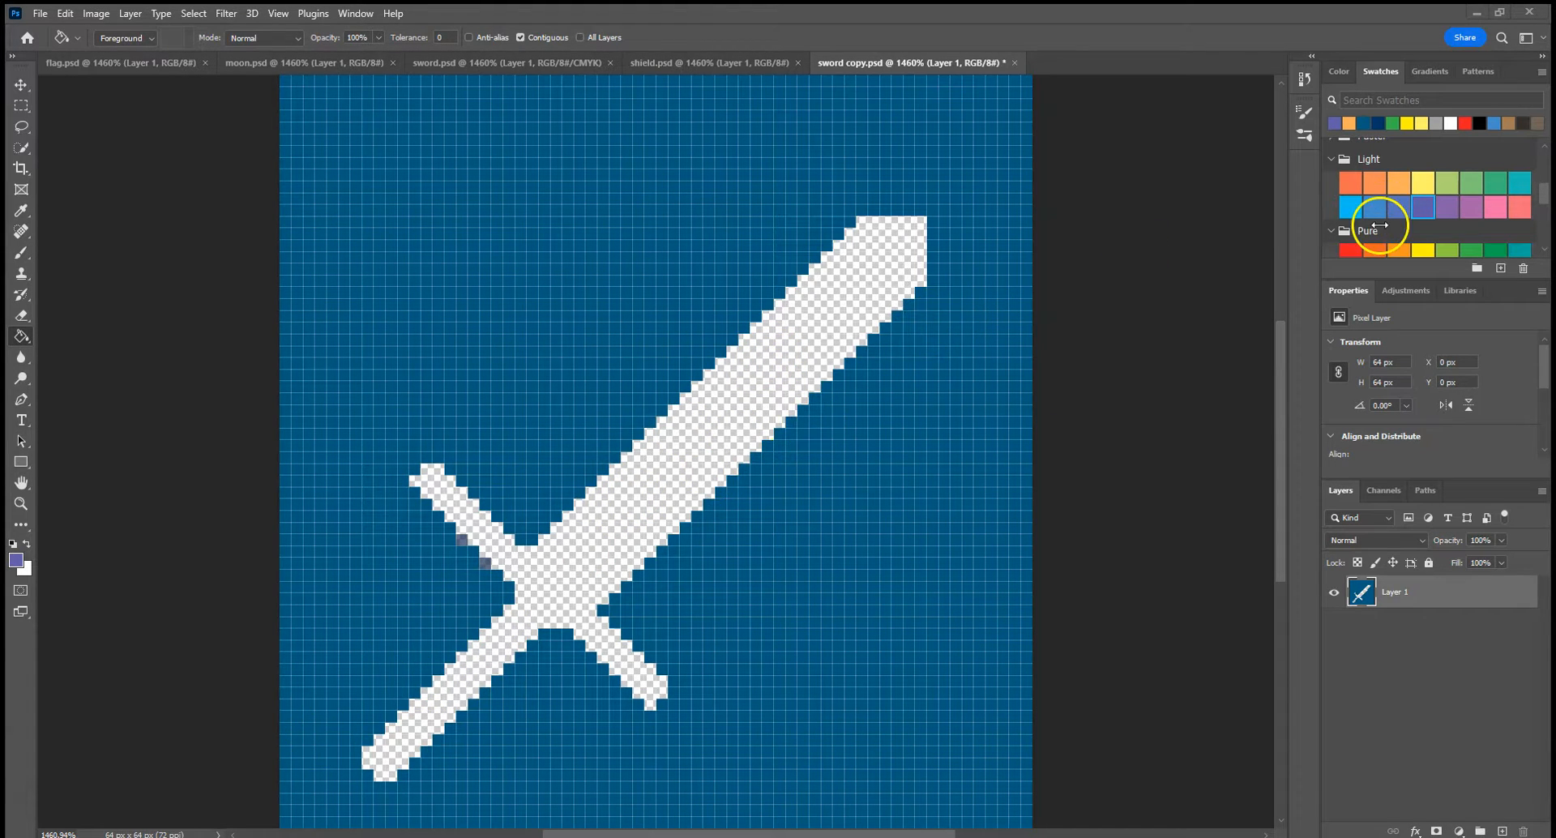
{"action": "scroll", "coordinate": [1420, 207], "scroll_direction": "up", "scroll_amount": 1}
{"action": "scroll", "coordinate": [1420, 207], "scroll_direction": "up", "scroll_amount": 3}
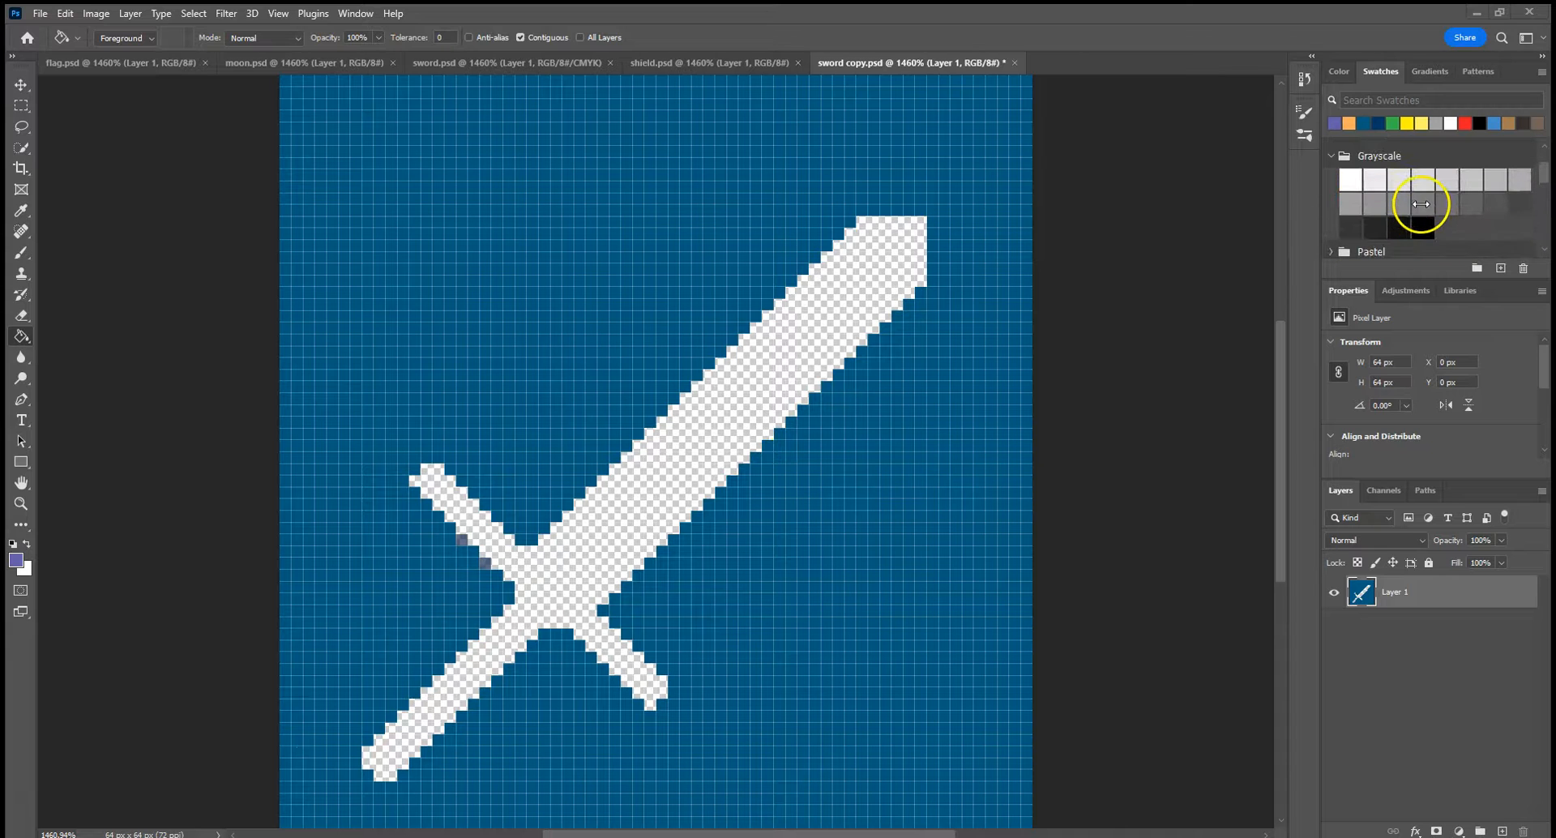
{"action": "left_click", "coordinate": [1354, 228]}
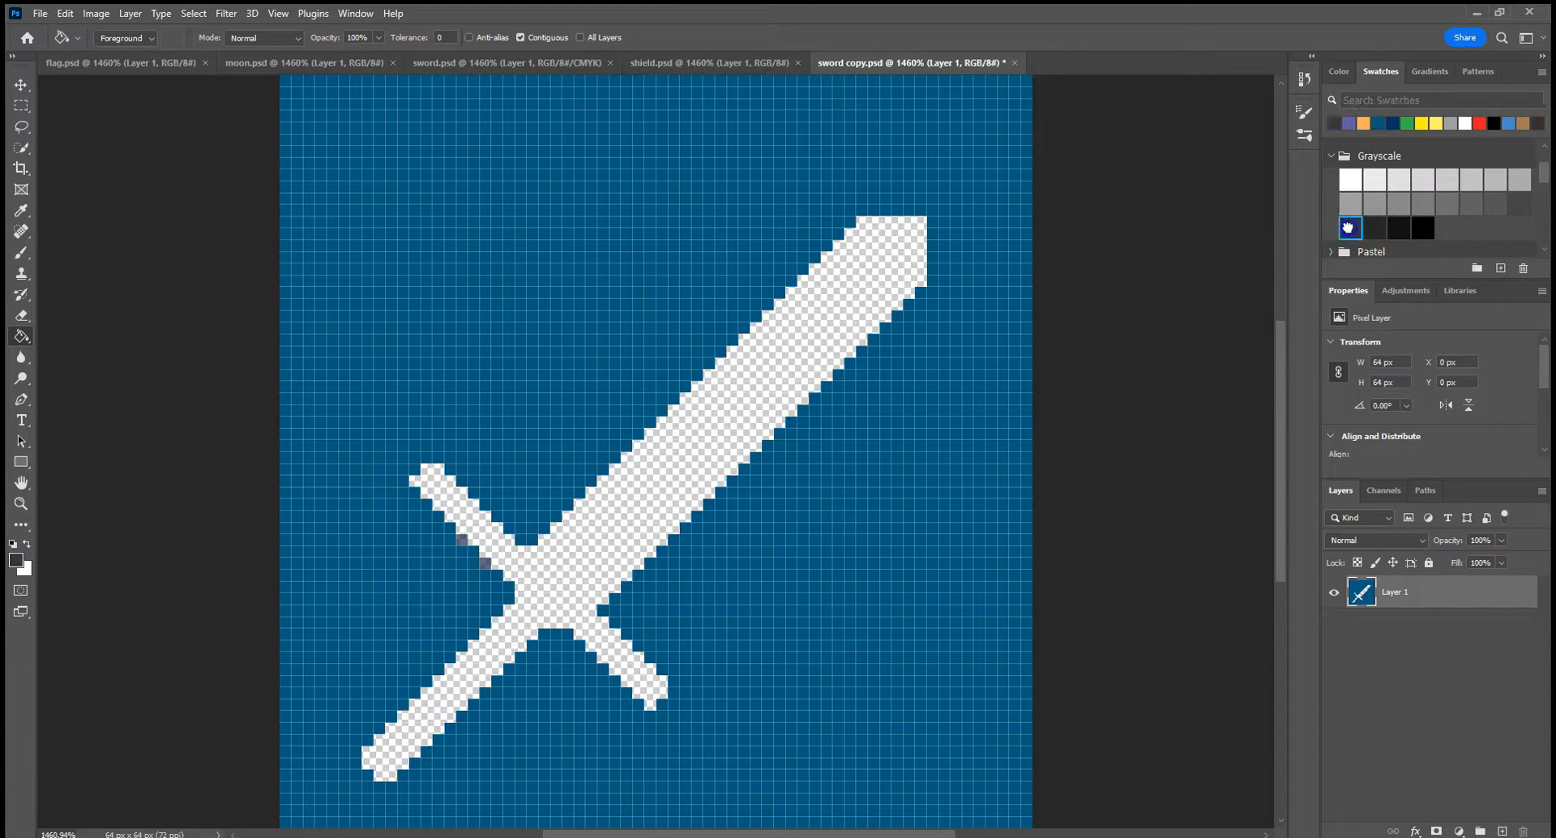
{"action": "left_click", "coordinate": [868, 328]}
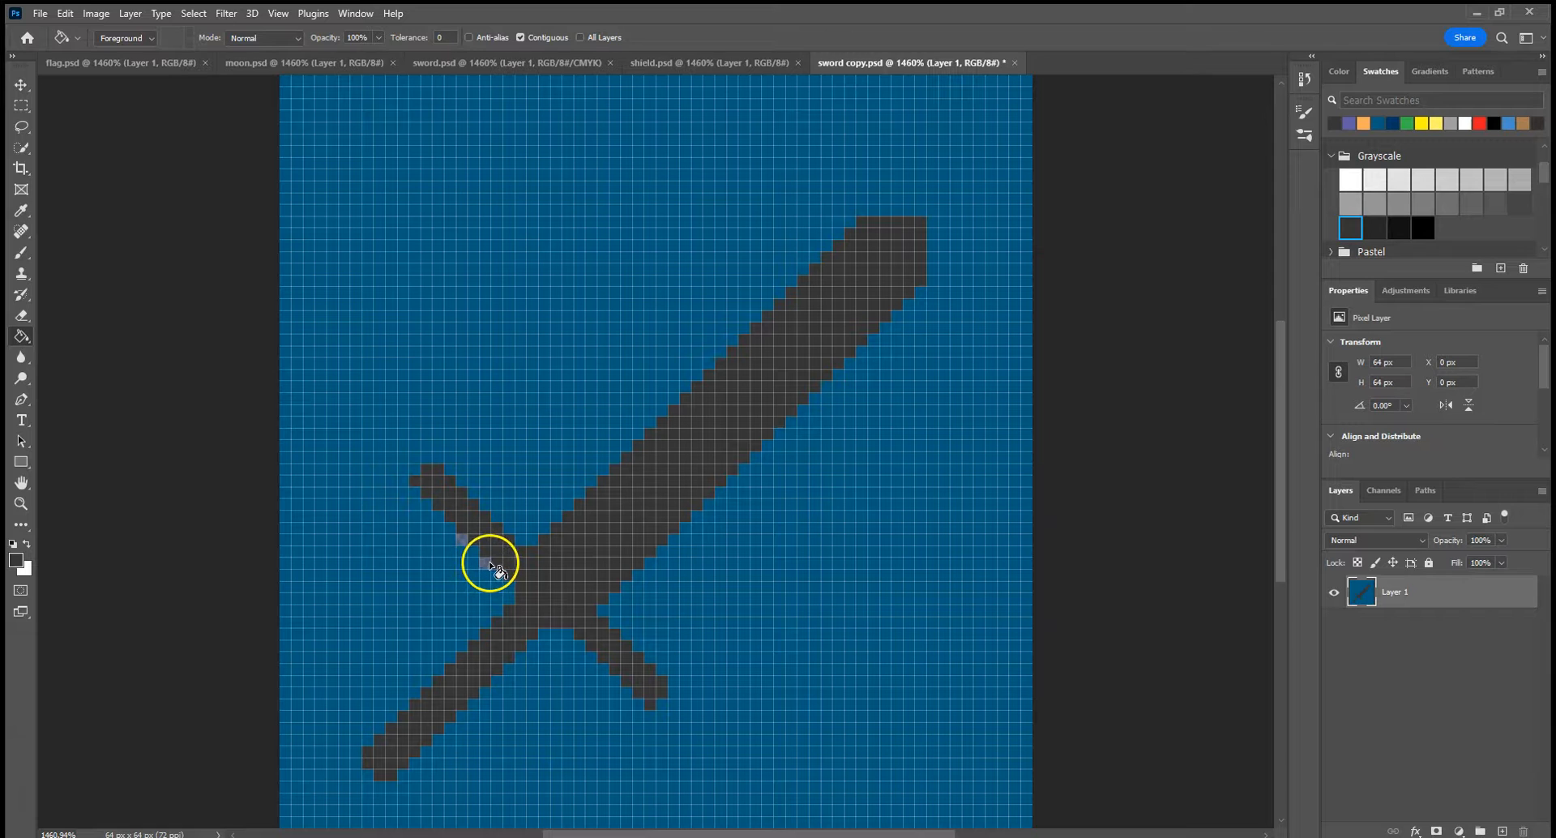
Recolor the stray crossguard pixels with the Pencil tool, trying dark gray before covering them with the sampled background blue
{"action": "left_click", "coordinate": [24, 252]}
{"action": "left_click_drag", "start_coordinate": [21, 252], "coordinate": [58, 267]}
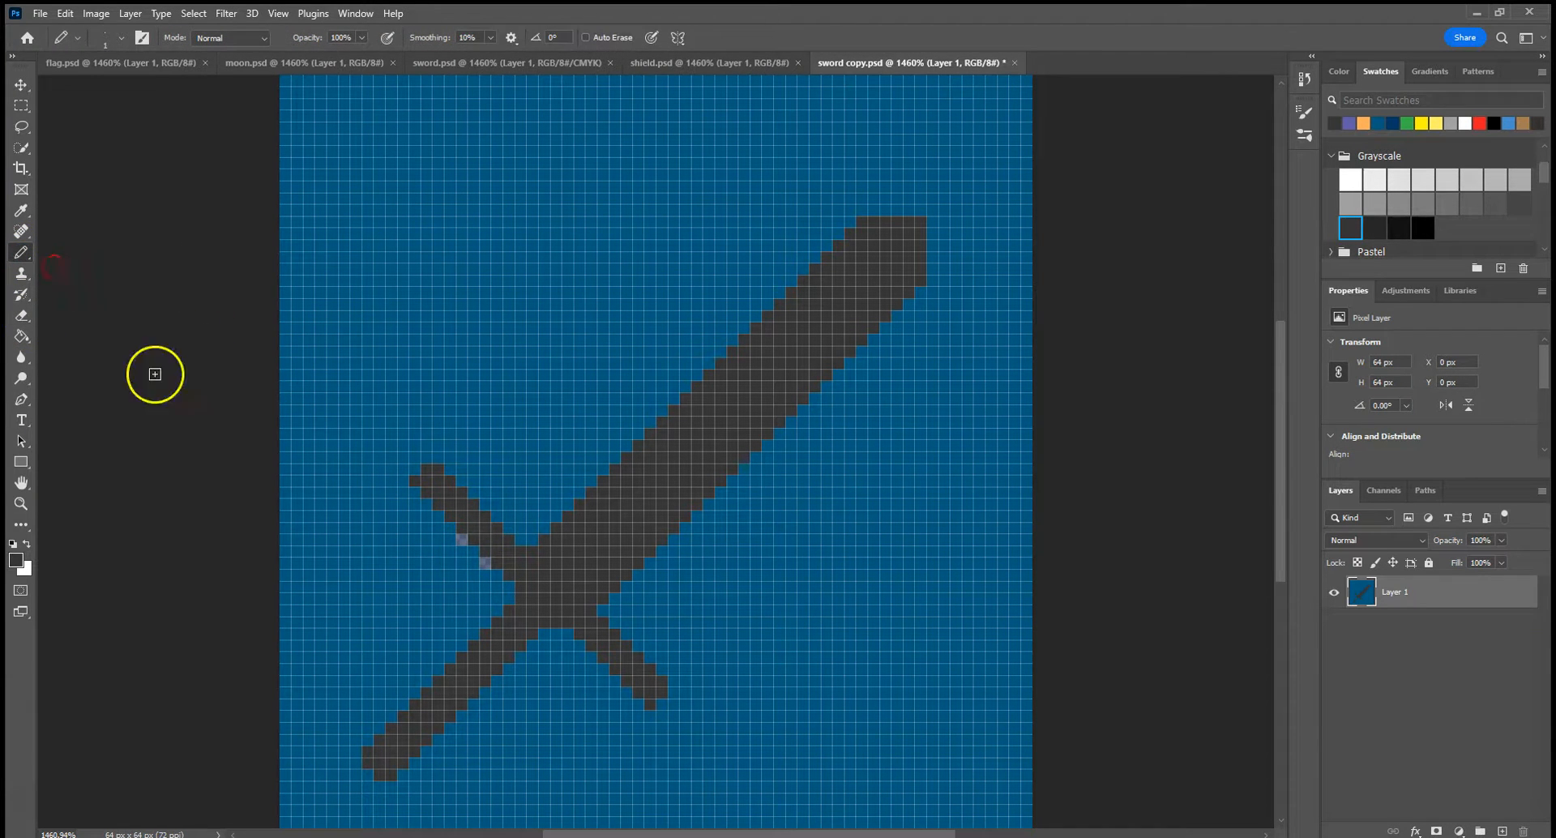
{"action": "left_click", "coordinate": [485, 561]}
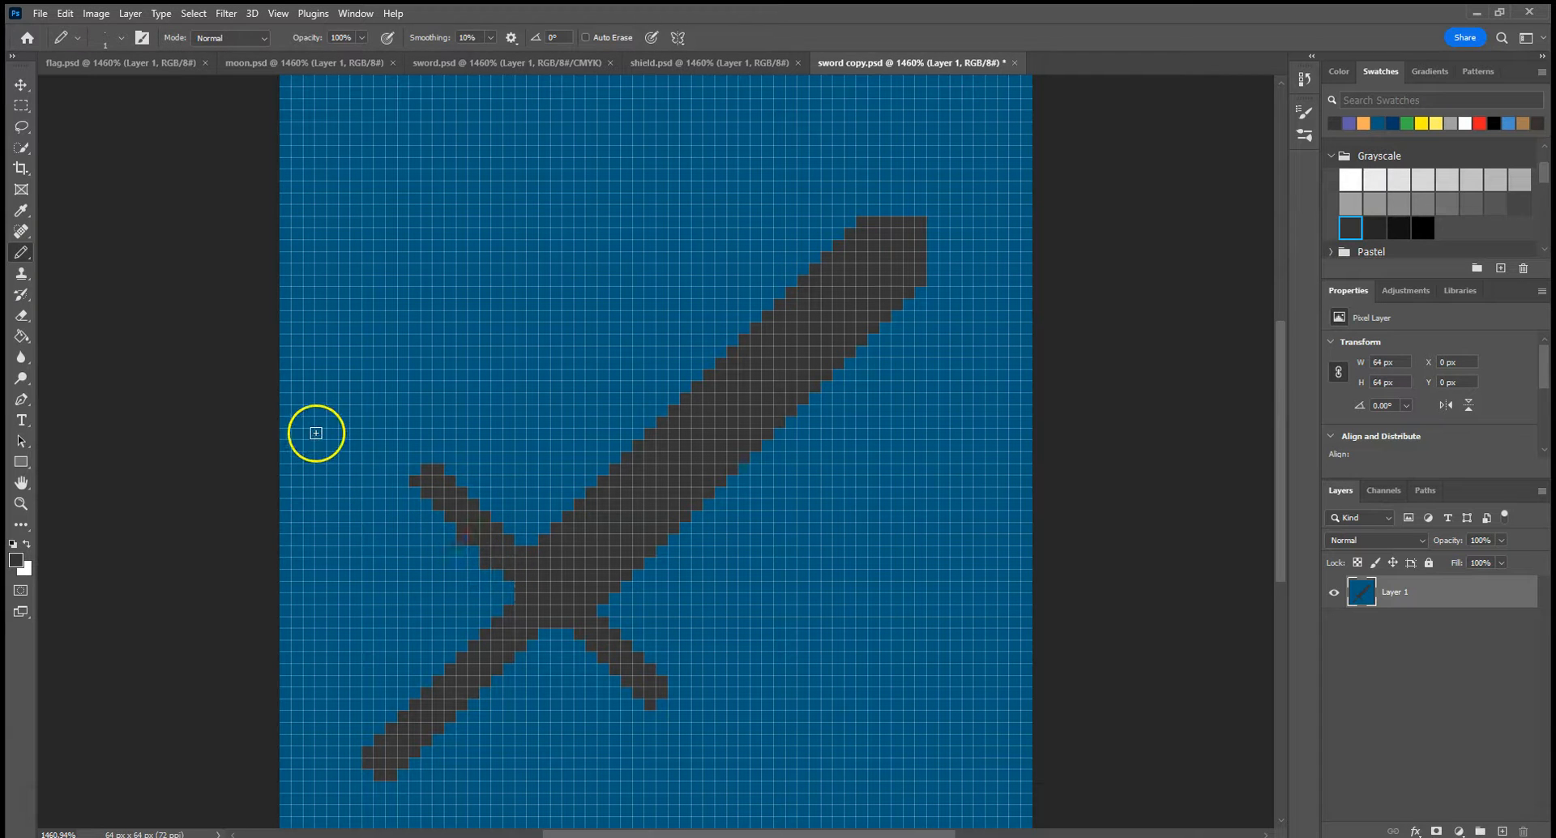
{"action": "left_click", "coordinate": [312, 437], "text": "alt"}
{"action": "left_click", "coordinate": [485, 561]}
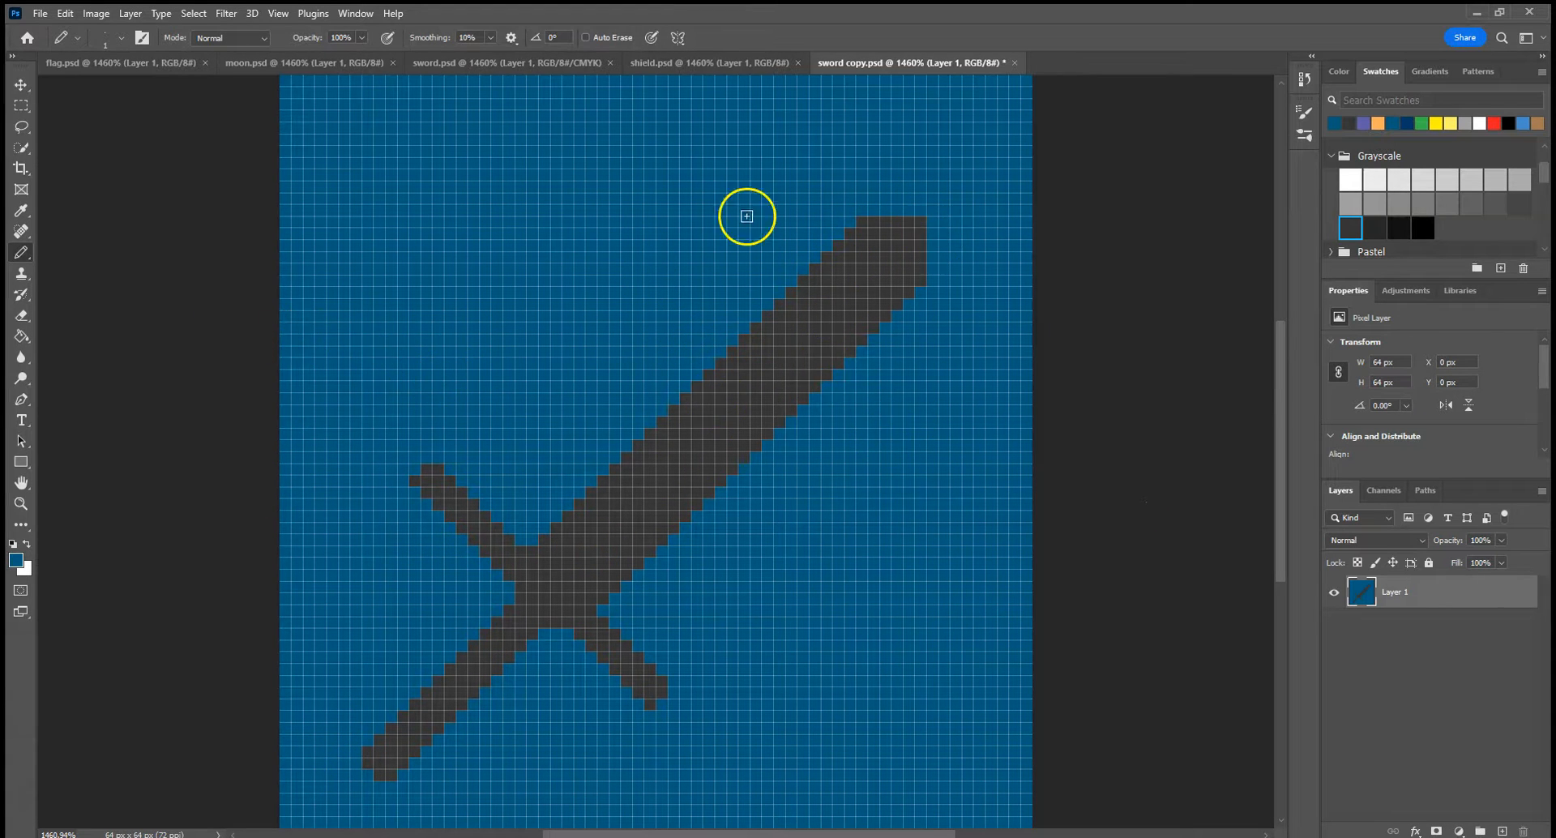
Select the dark gray sword shape with the Quick Selection tool and switch to the Brush tool
{"action": "left_click", "coordinate": [21, 147]}
{"action": "left_click", "coordinate": [708, 420]}
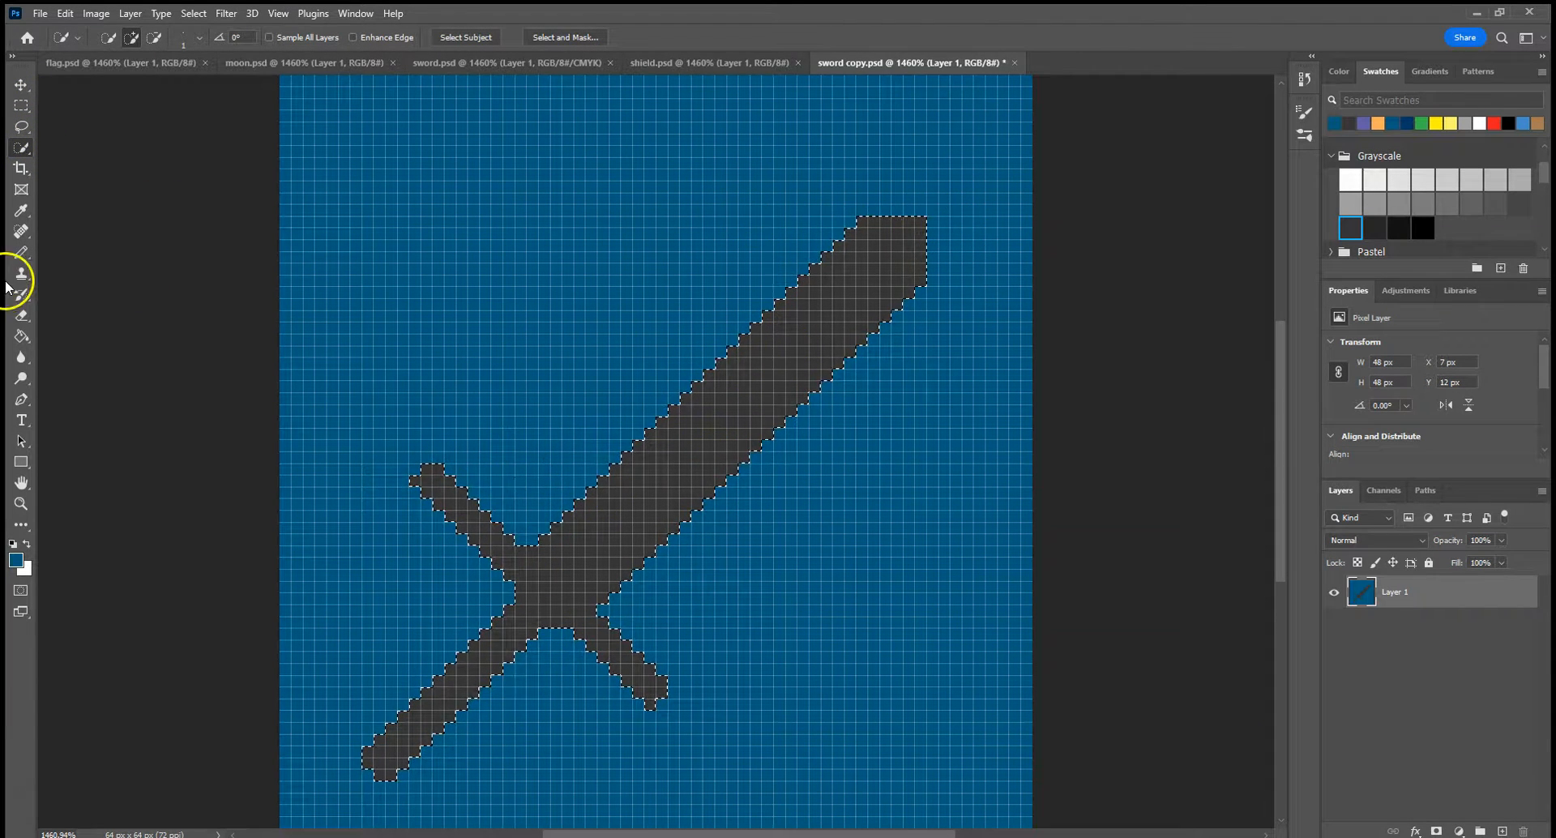
{"action": "left_click", "coordinate": [18, 252]}
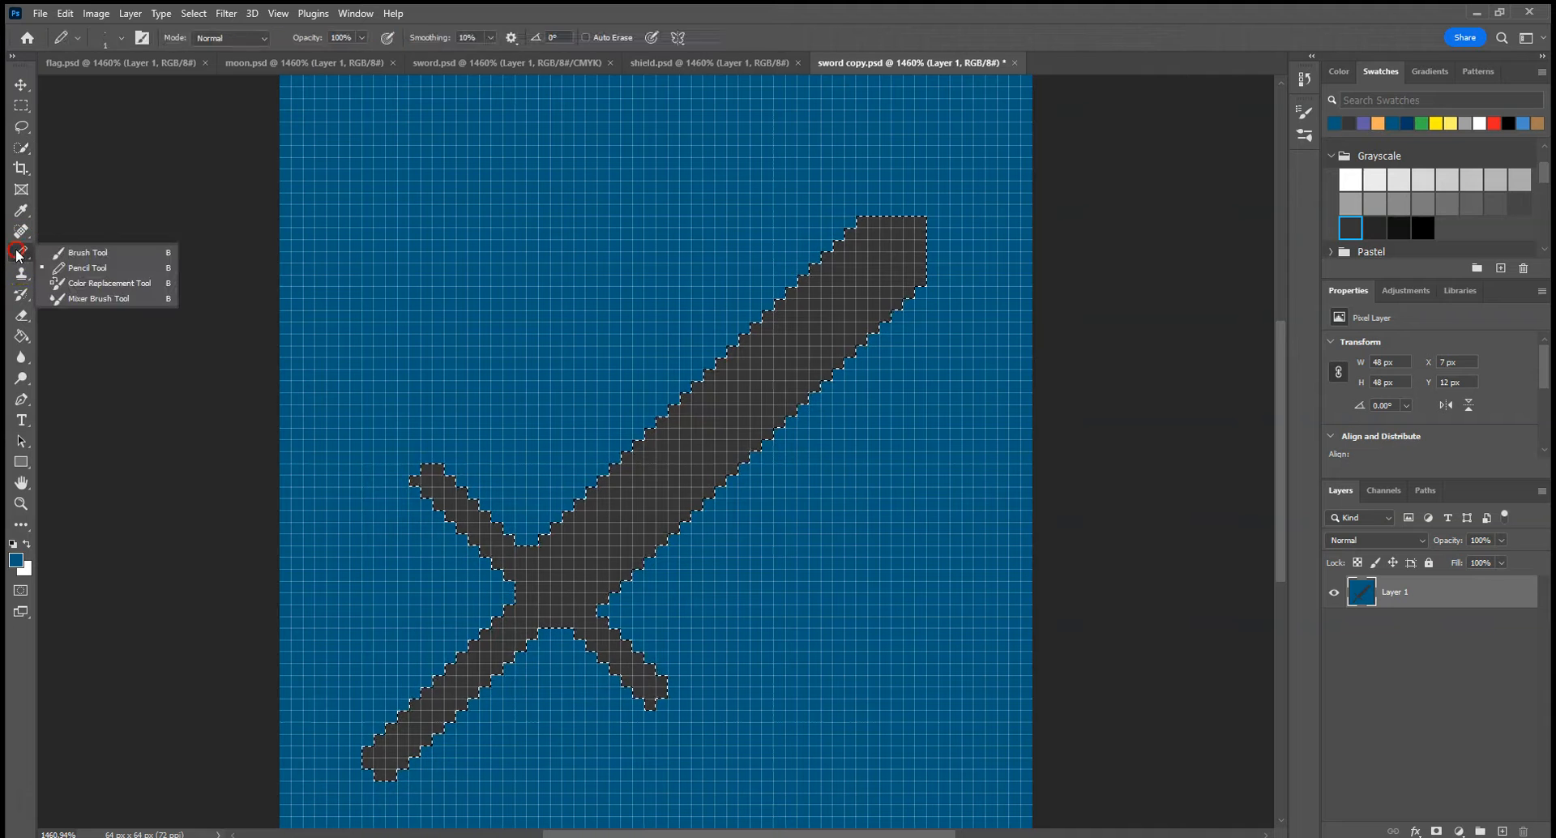
{"action": "left_click", "coordinate": [78, 252]}
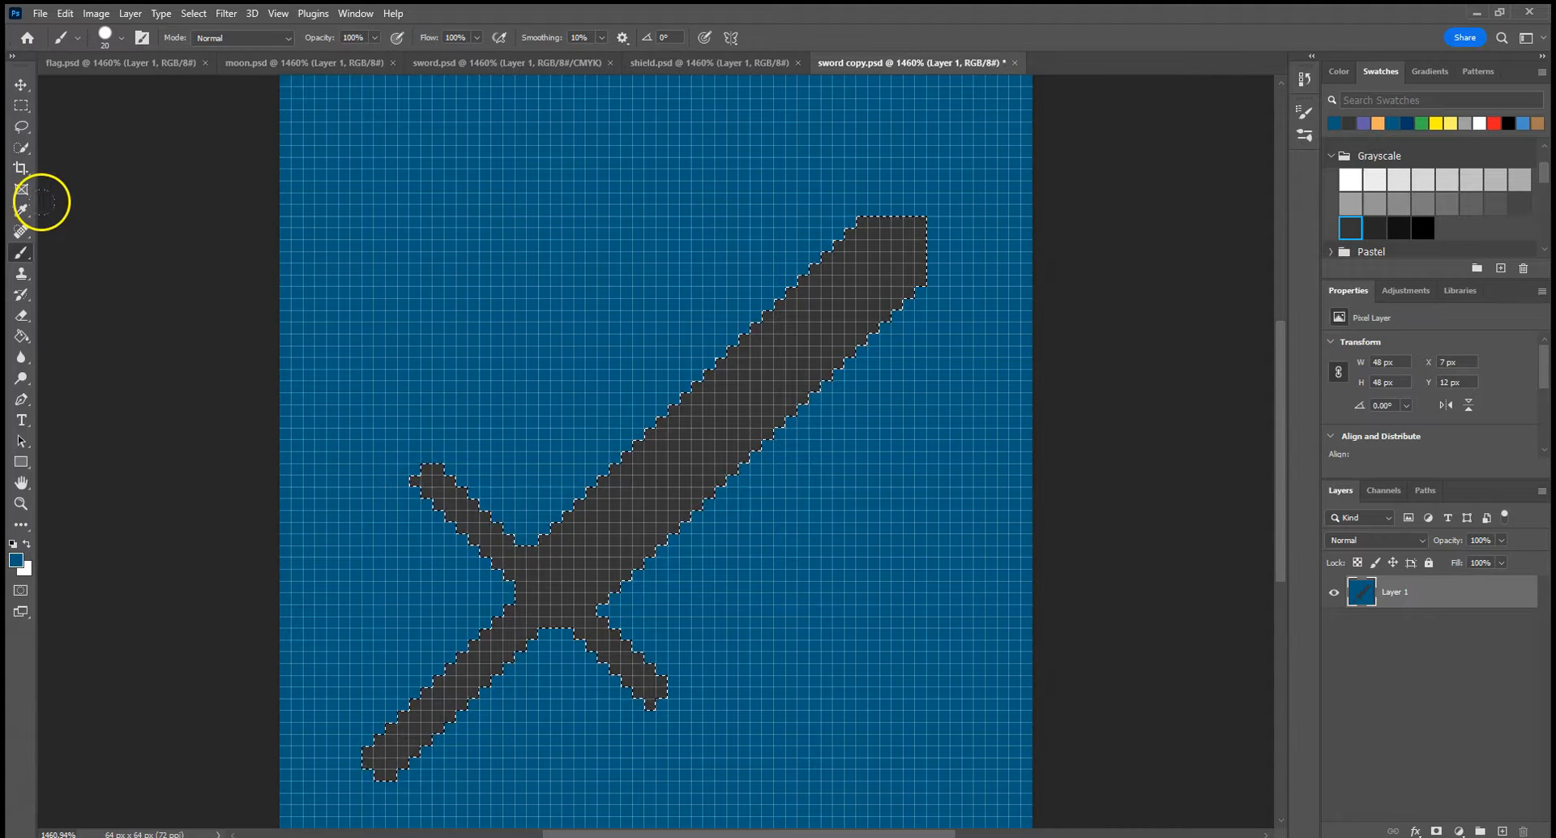
Try the dark gray swatch for the brush, then set the foreground color to the first gray in the Grayscale group's second row
{"action": "left_click", "coordinate": [22, 210]}
{"action": "left_click", "coordinate": [1349, 228]}
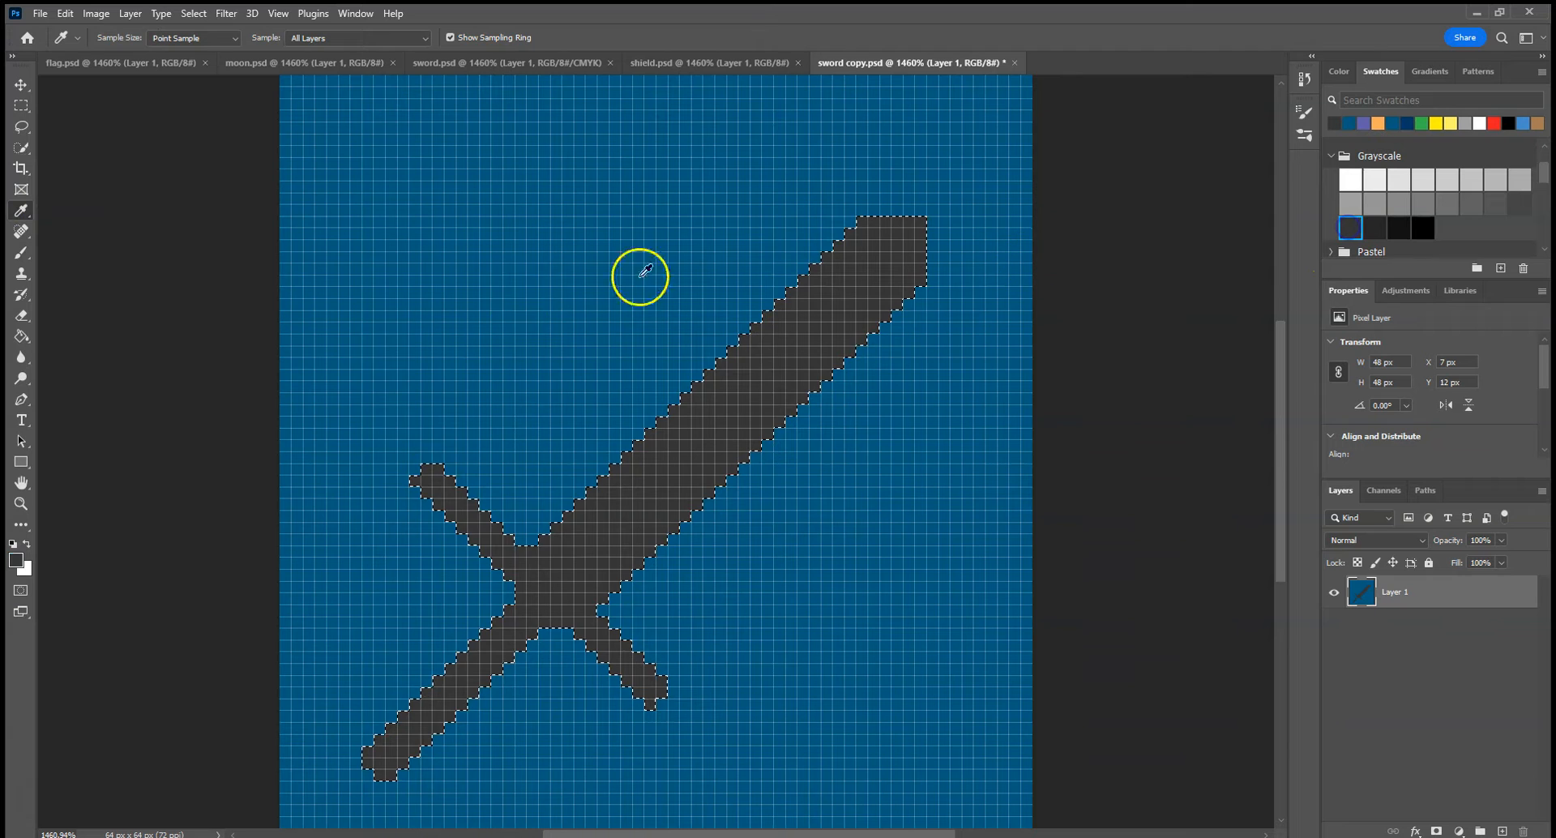
{"action": "key", "text": "b"}
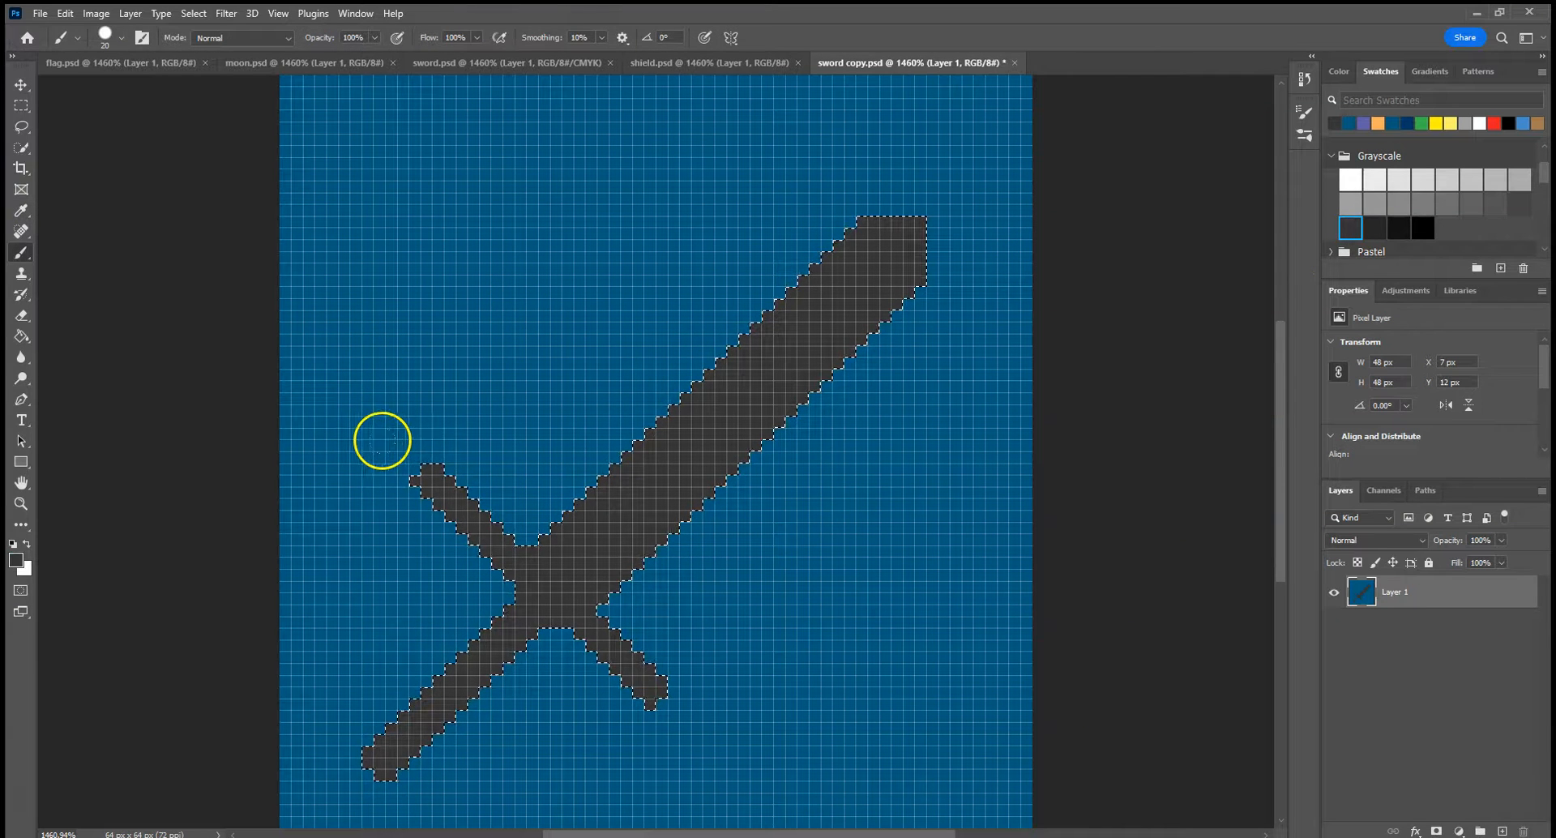
{"action": "left_click", "coordinate": [370, 433]}
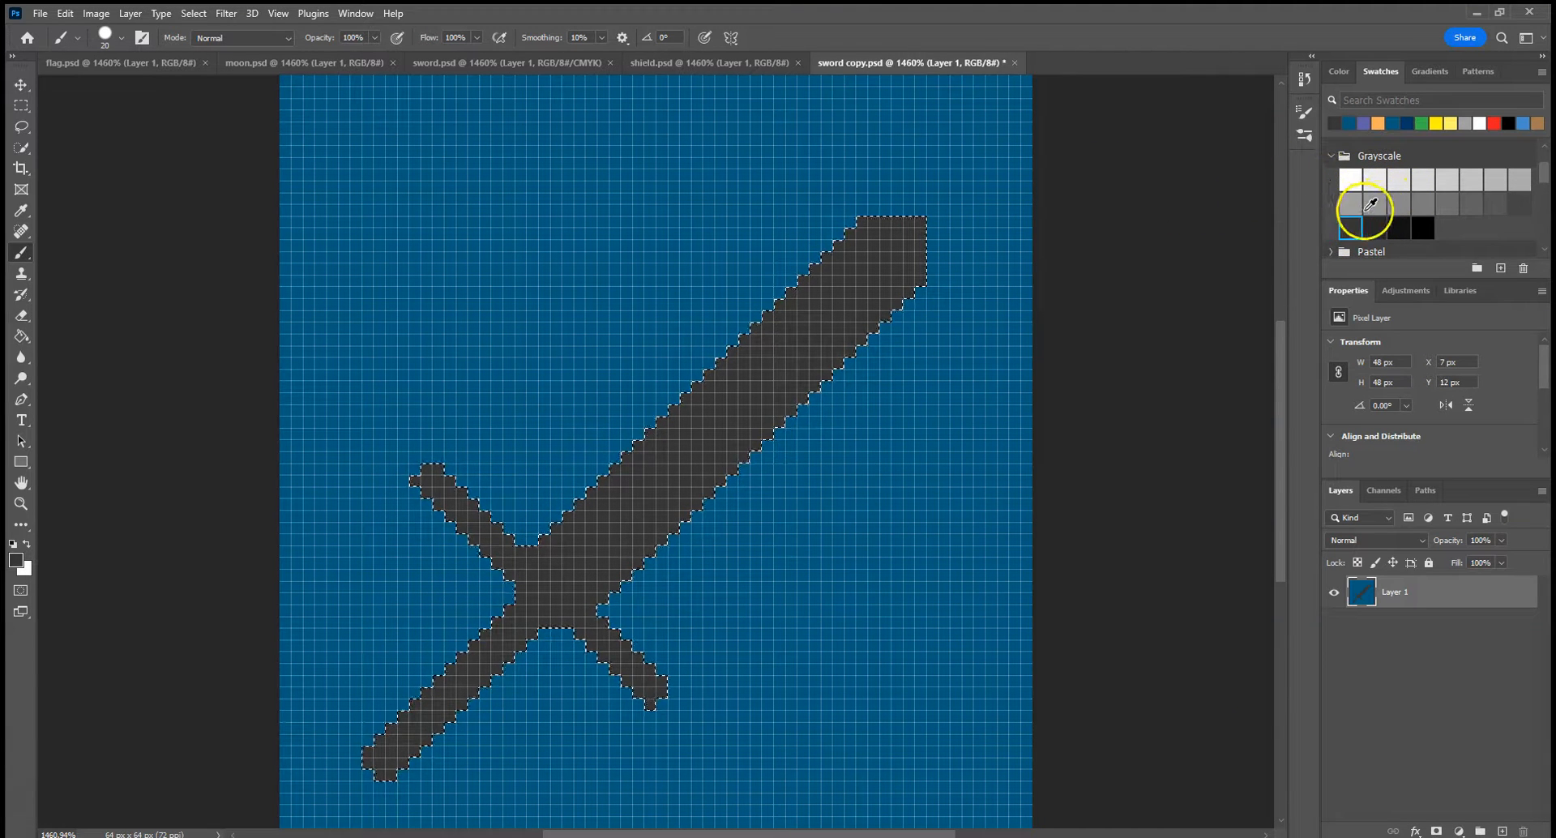
{"action": "left_click", "coordinate": [1352, 200]}
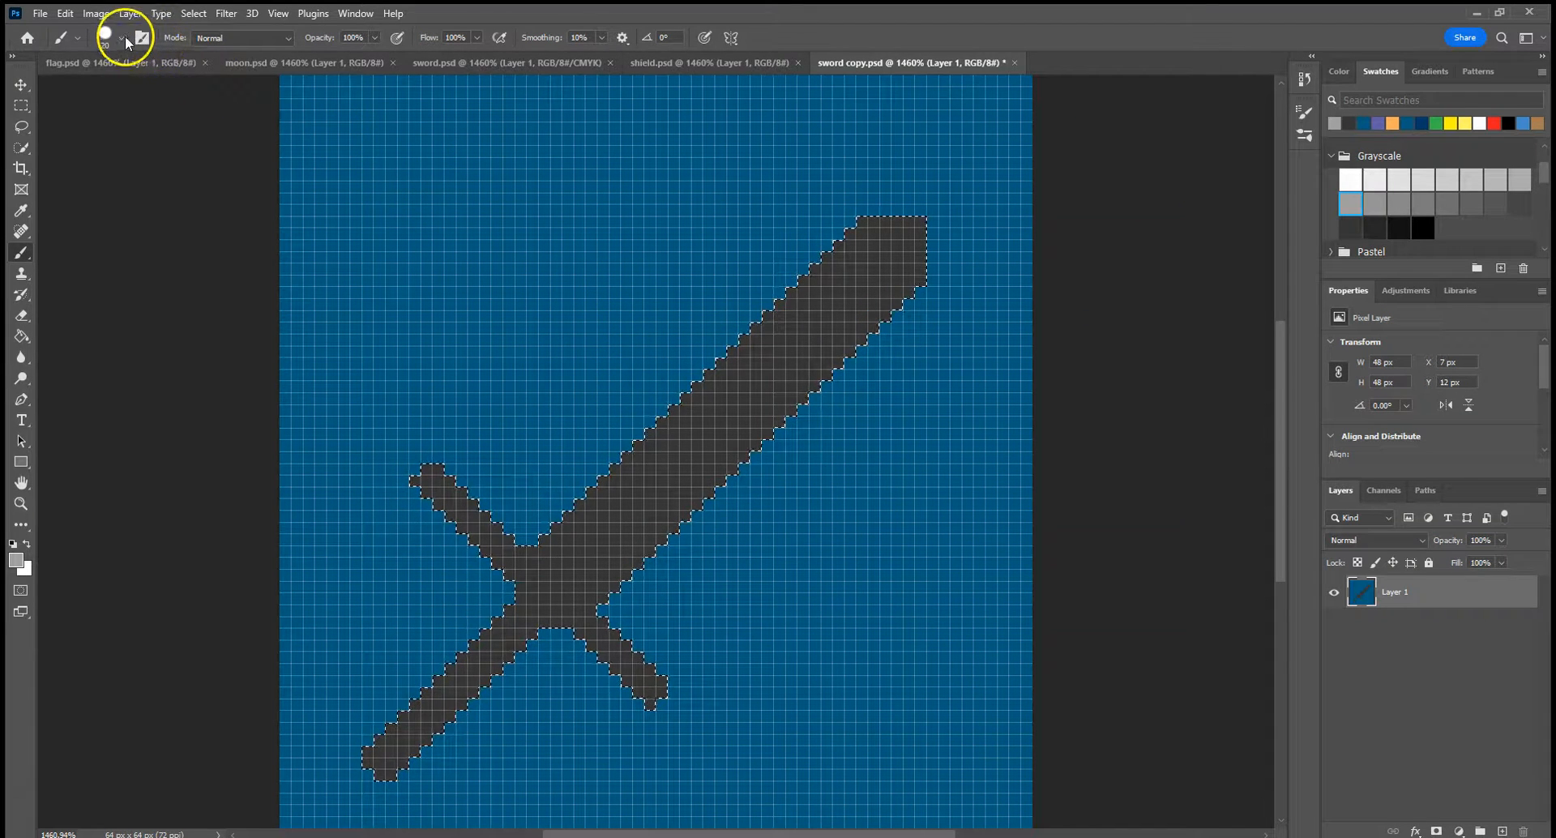
Choose the Soft Round brush at 20 px and 0% hardness, and try a light gray stroke along the blade's upper edge
{"action": "left_click", "coordinate": [122, 37]}
{"action": "left_click", "coordinate": [81, 239]}
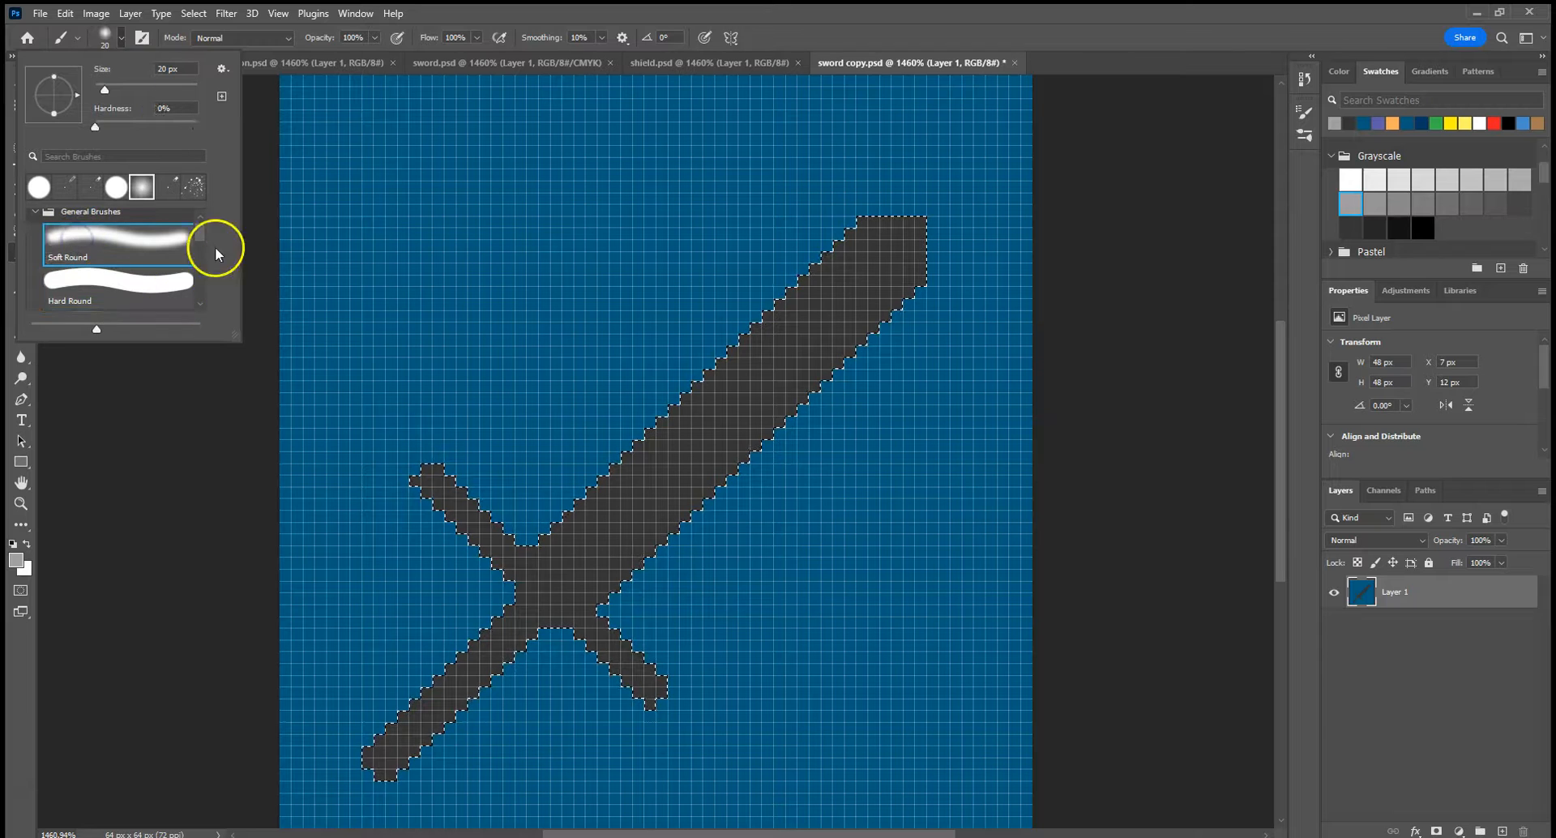
{"action": "left_click", "coordinate": [123, 36]}
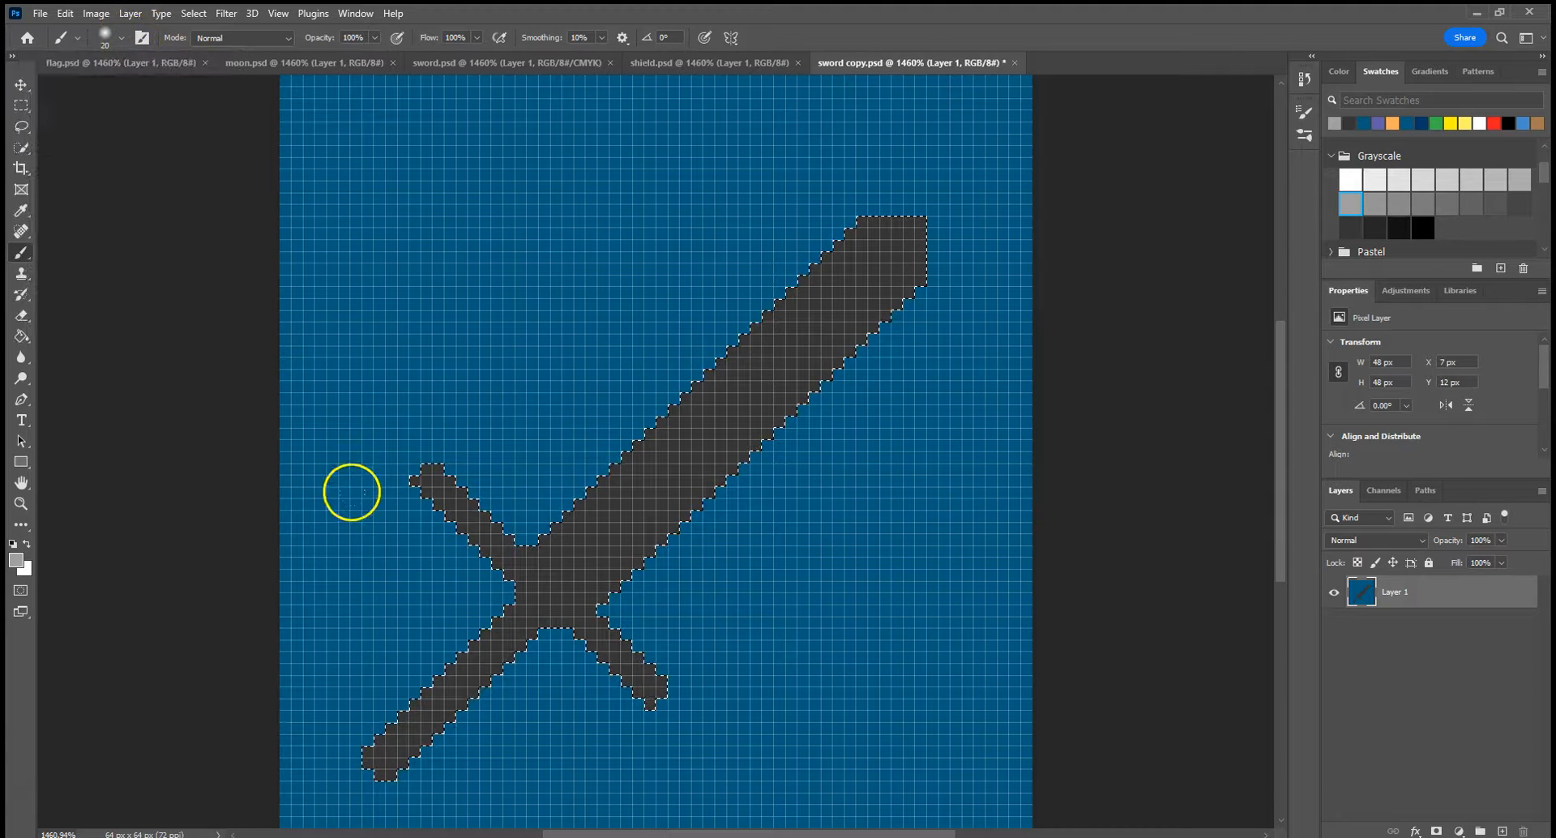
{"action": "left_click_drag", "start_coordinate": [609, 314], "coordinate": [798, 217]}
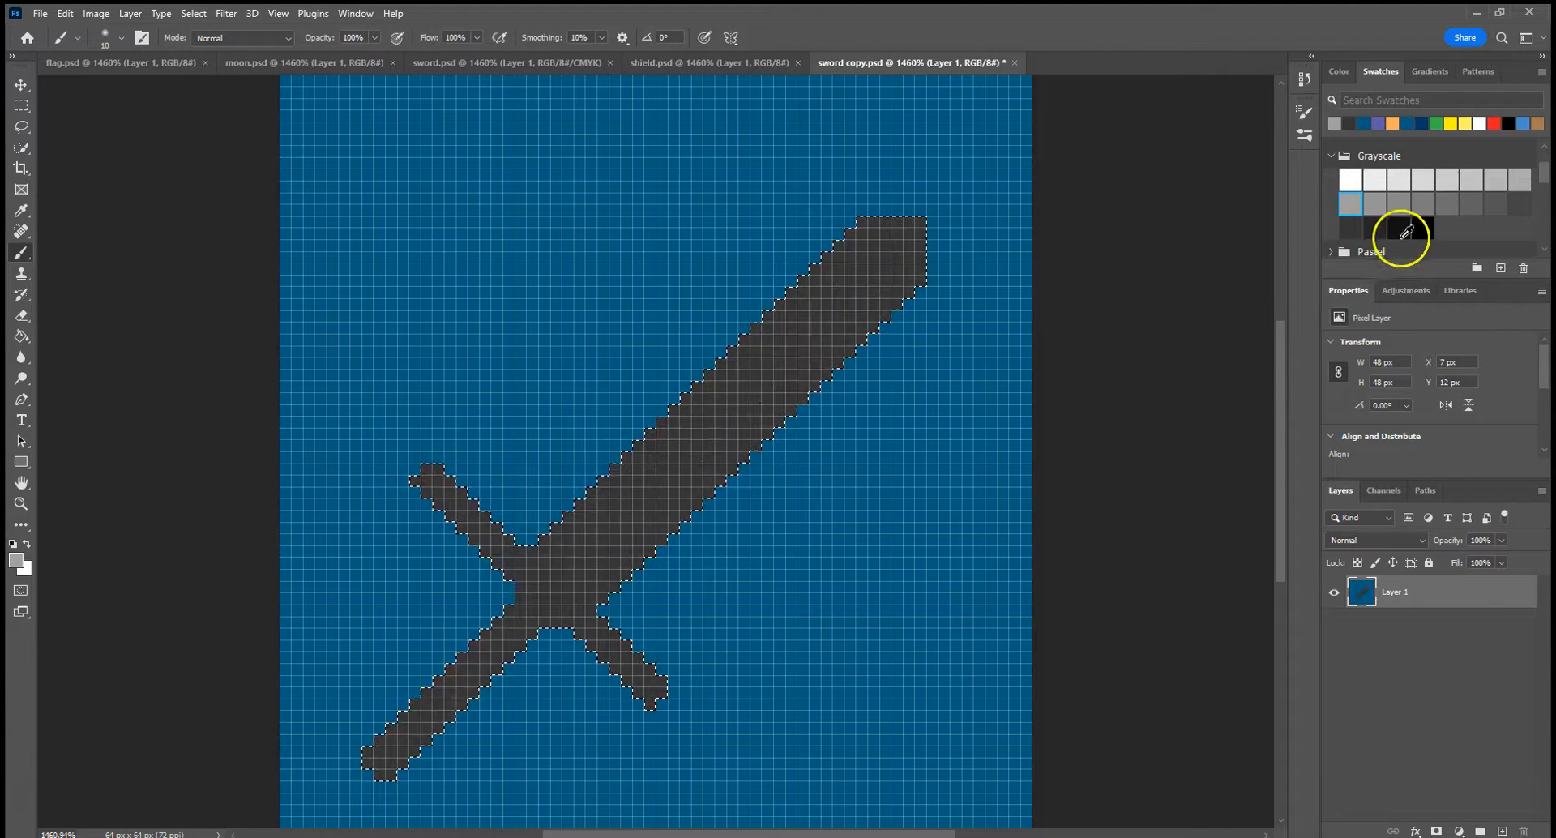
Shade the selected sword with the 10 px soft brush, using medium gray along the upper side and near-black gray along the lower edge
{"action": "left_click", "coordinate": [1451, 202]}
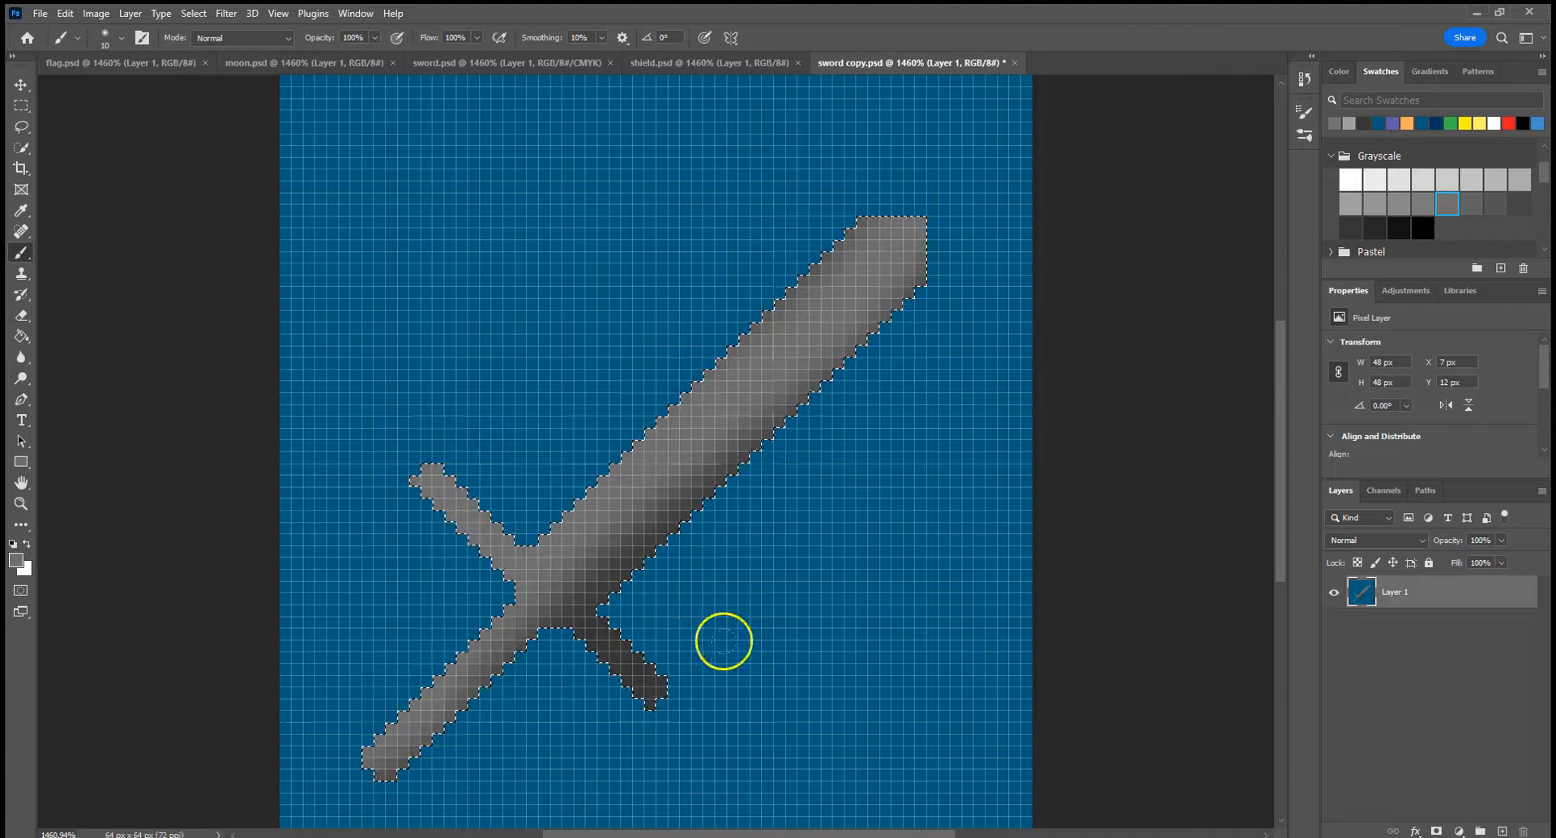
{"action": "left_click", "coordinate": [1374, 228]}
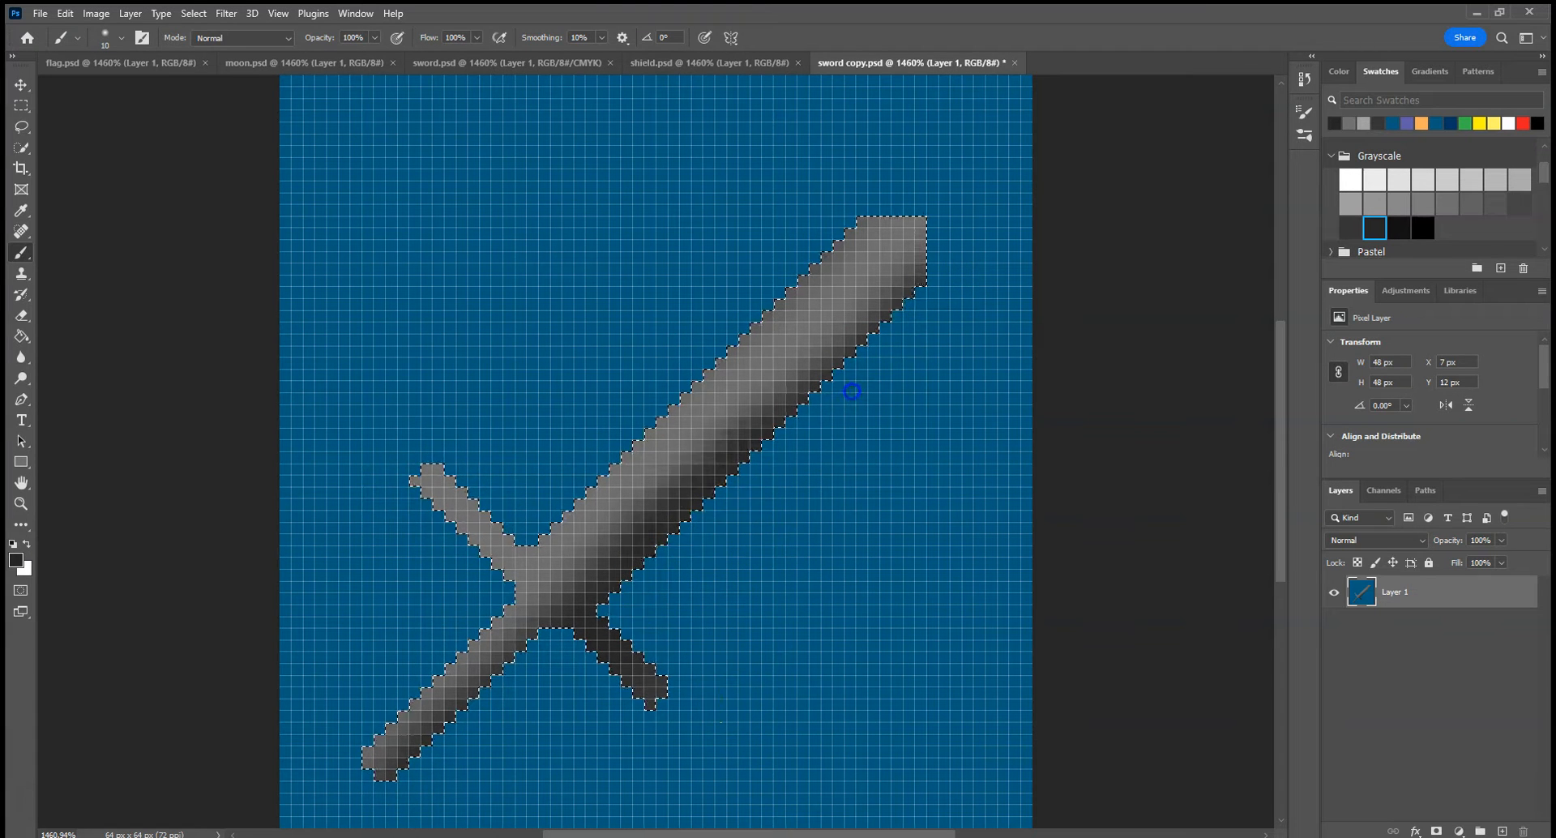
{"action": "left_click_drag", "start_coordinate": [882, 332], "coordinate": [743, 483]}
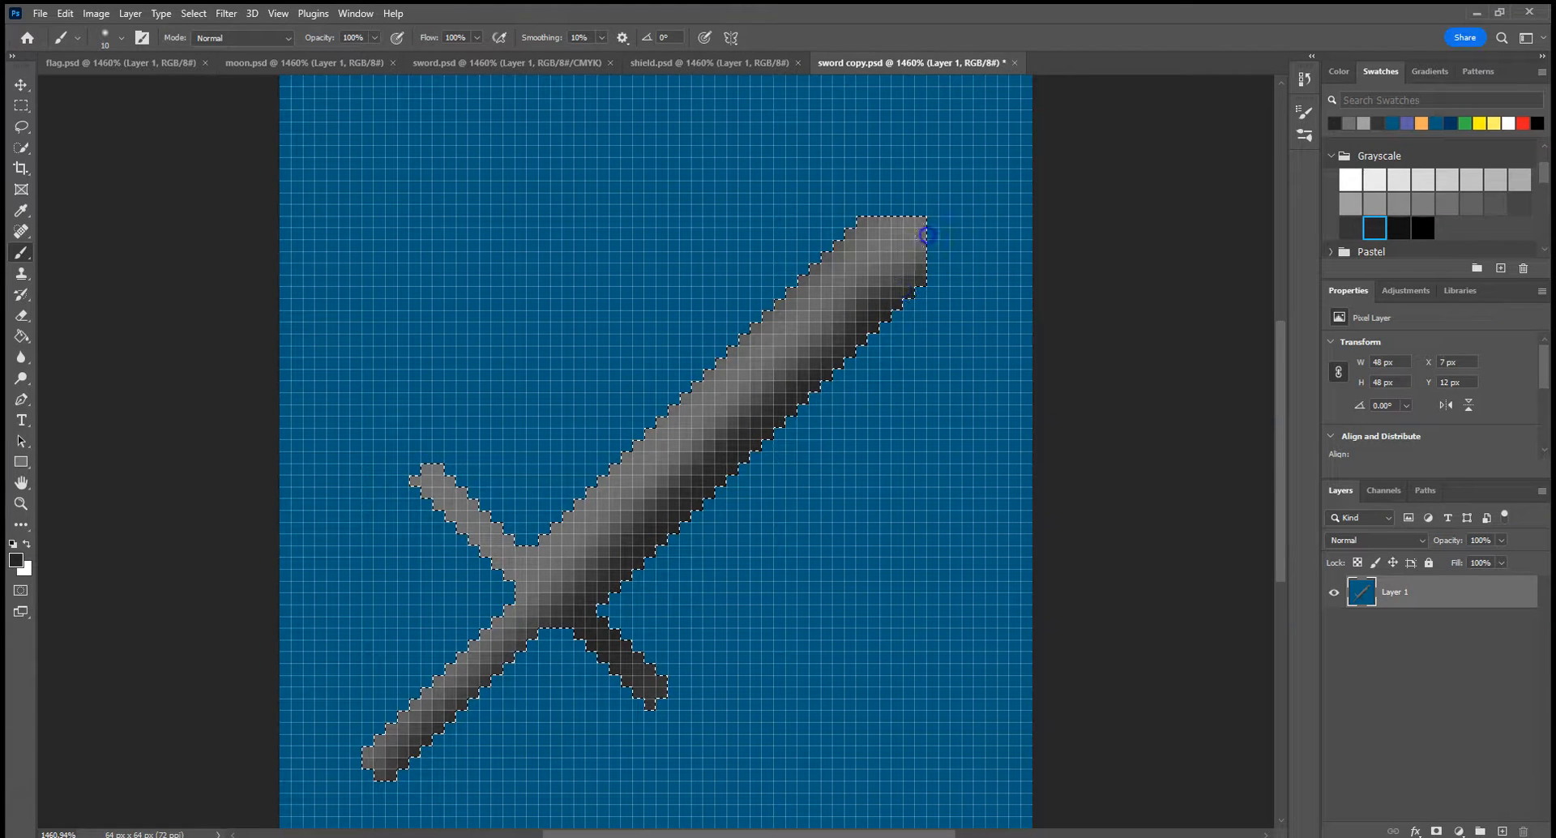